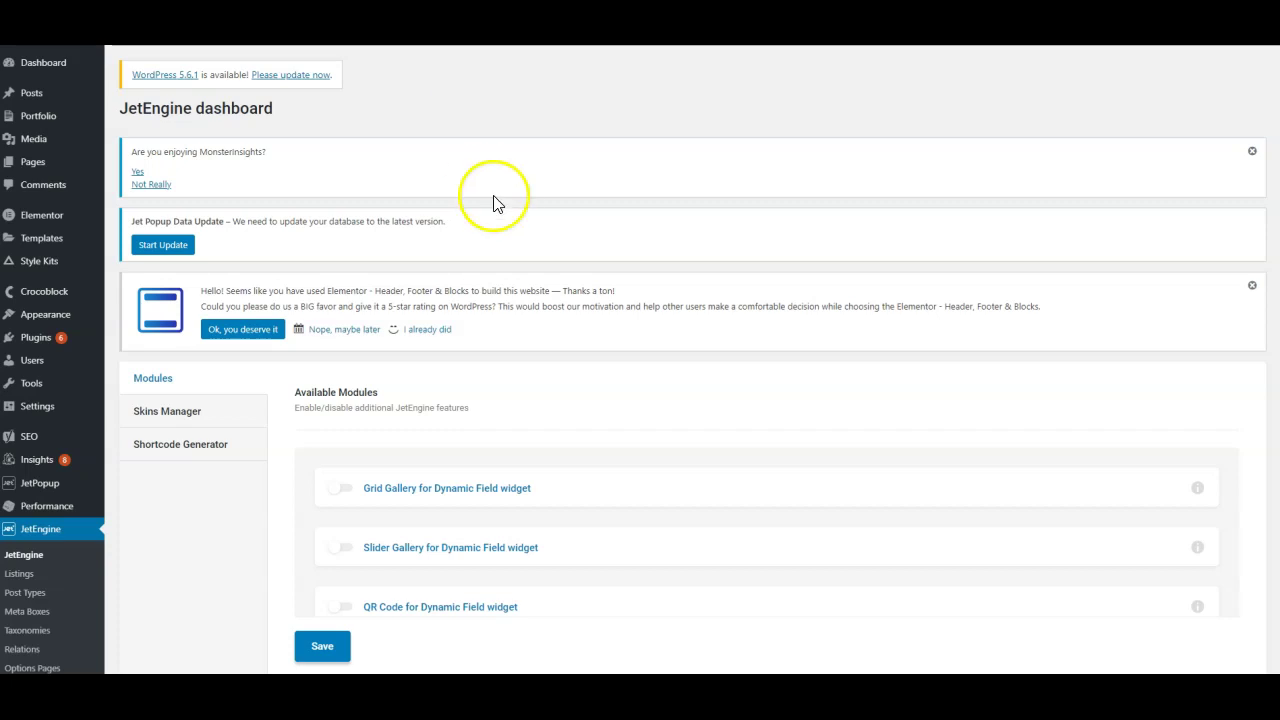
# Step: Enable the Forms module in the JetEngine dashboard and save the module settings
pyautogui.scroll(-2, 517, 375)
pyautogui.scroll(-2, 517, 375)
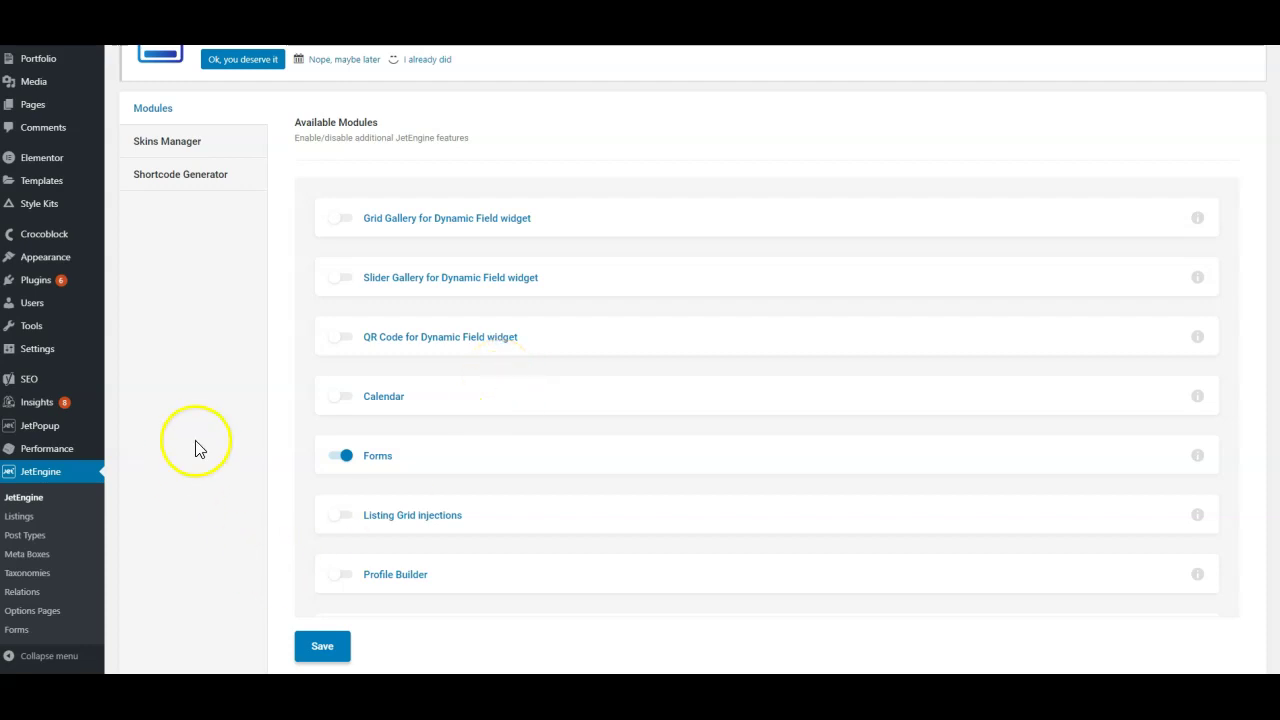
pyautogui.scroll(3, 200, 449)
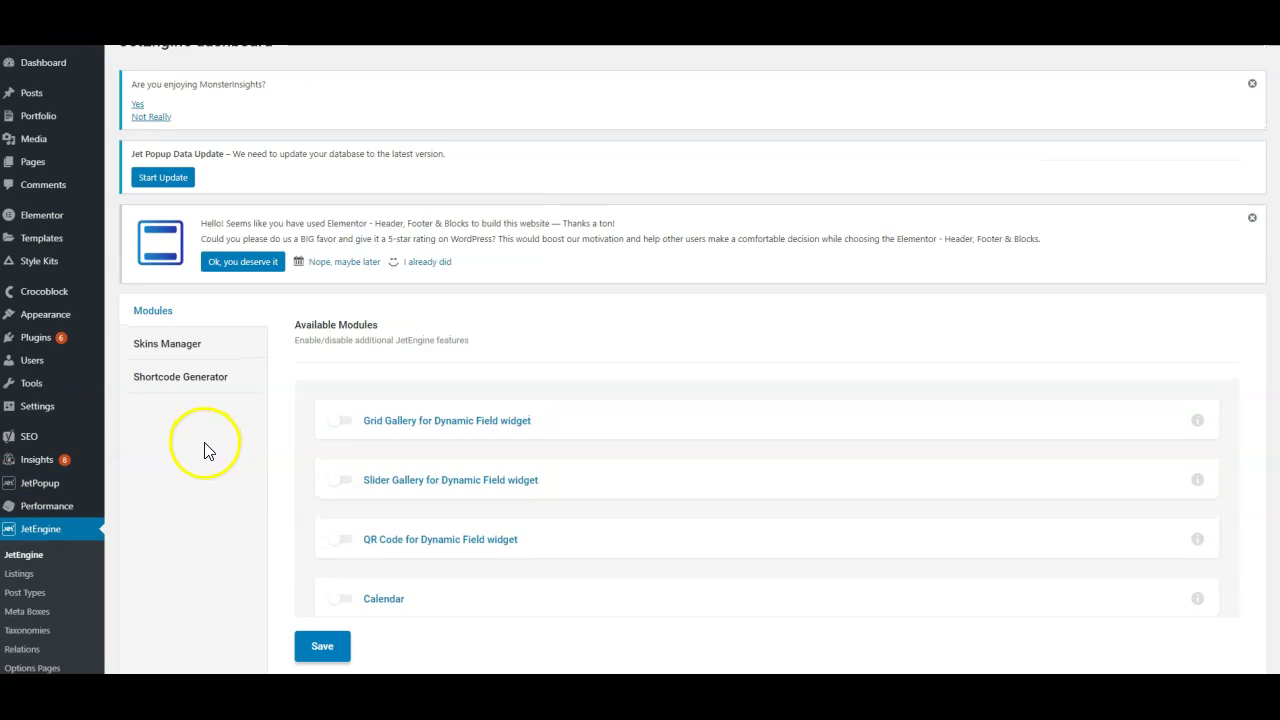
pyautogui.scroll(-1, 150, 534)
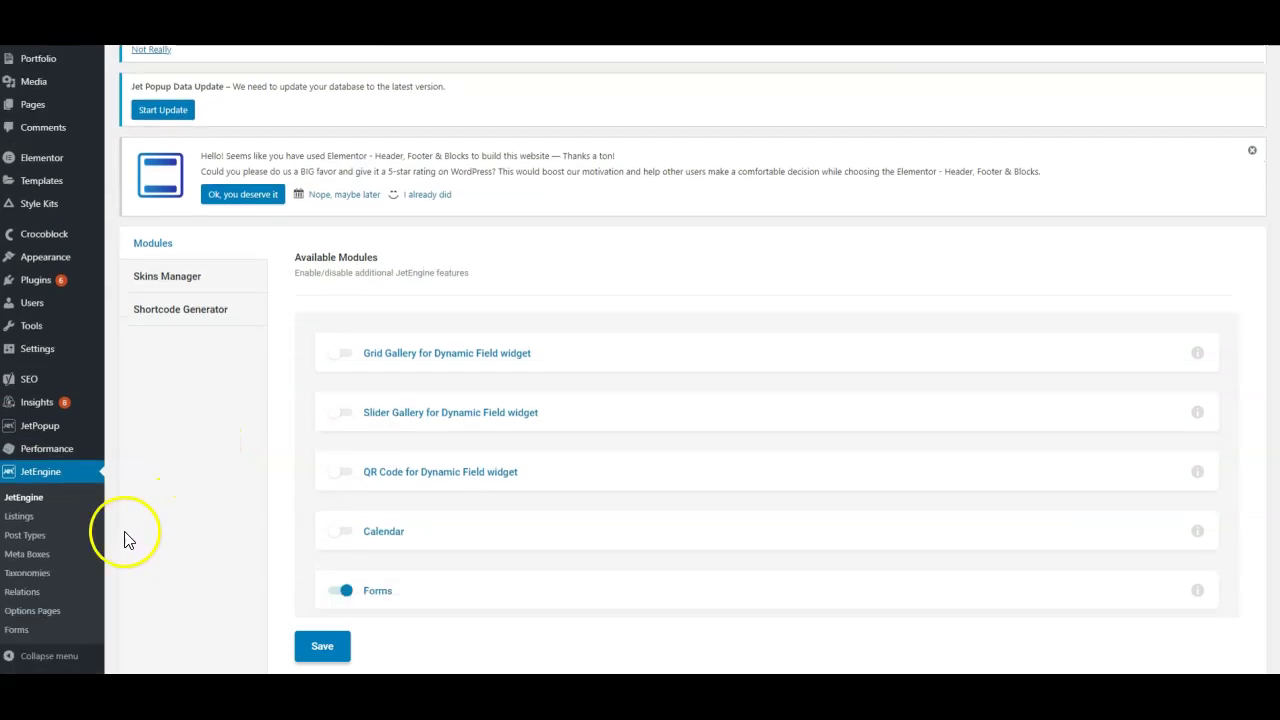
pyautogui.click(39, 476)
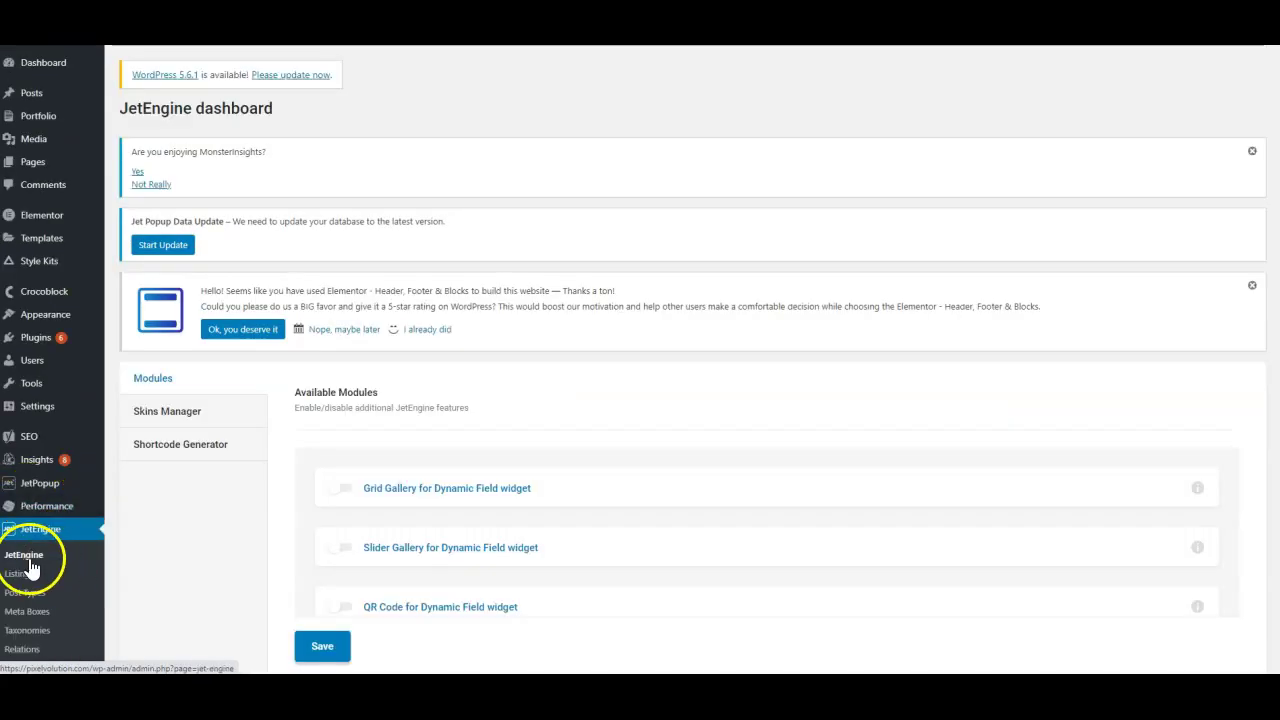
pyautogui.scroll(-3, 228, 385)
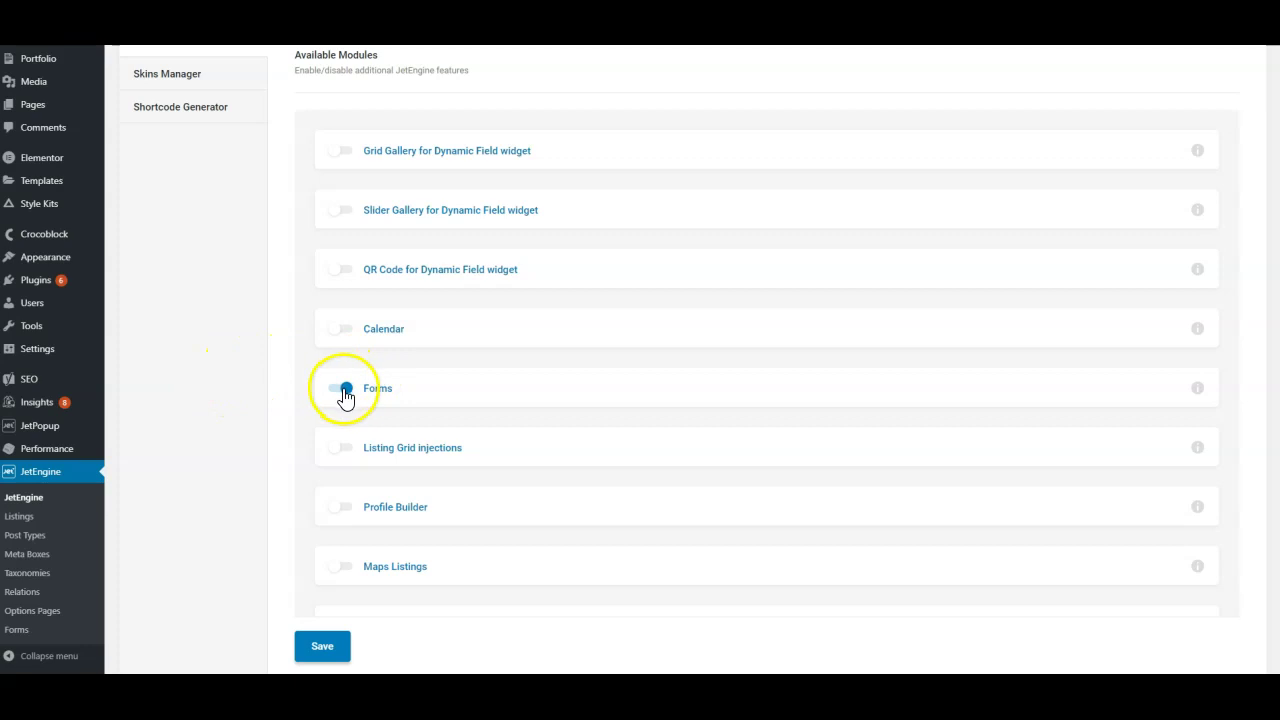
pyautogui.click(344, 392)
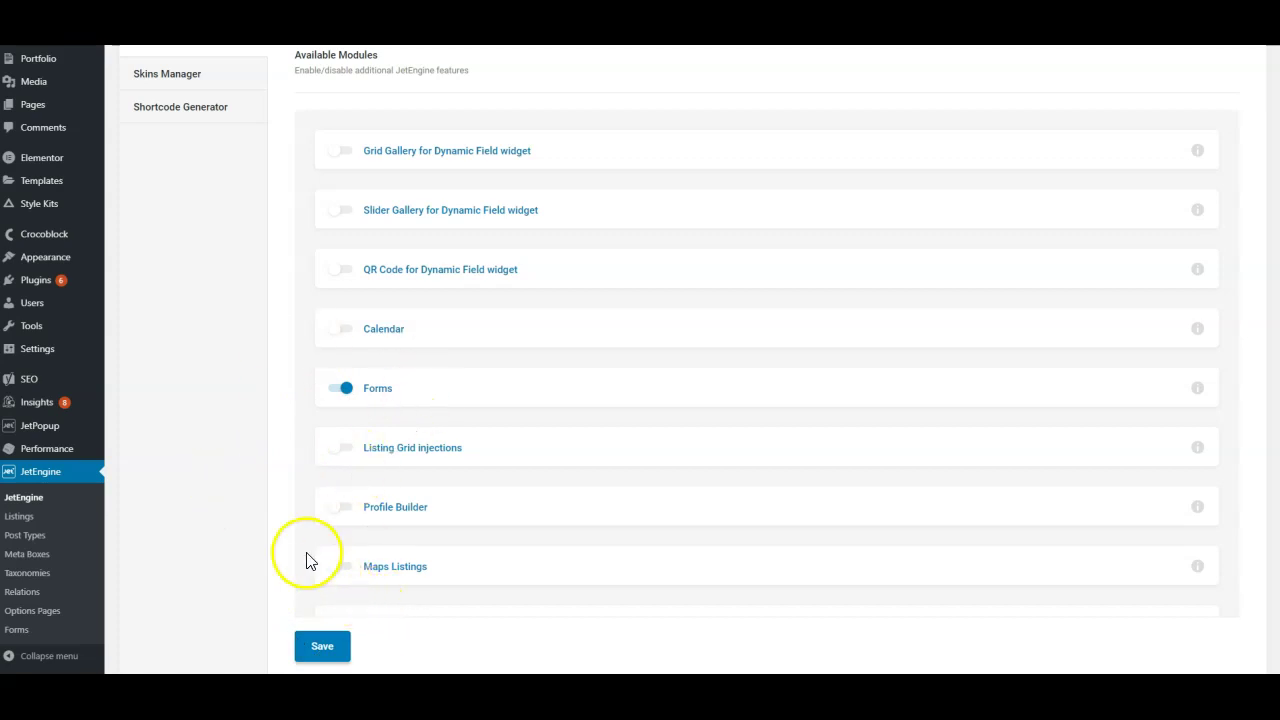
pyautogui.click(324, 643)
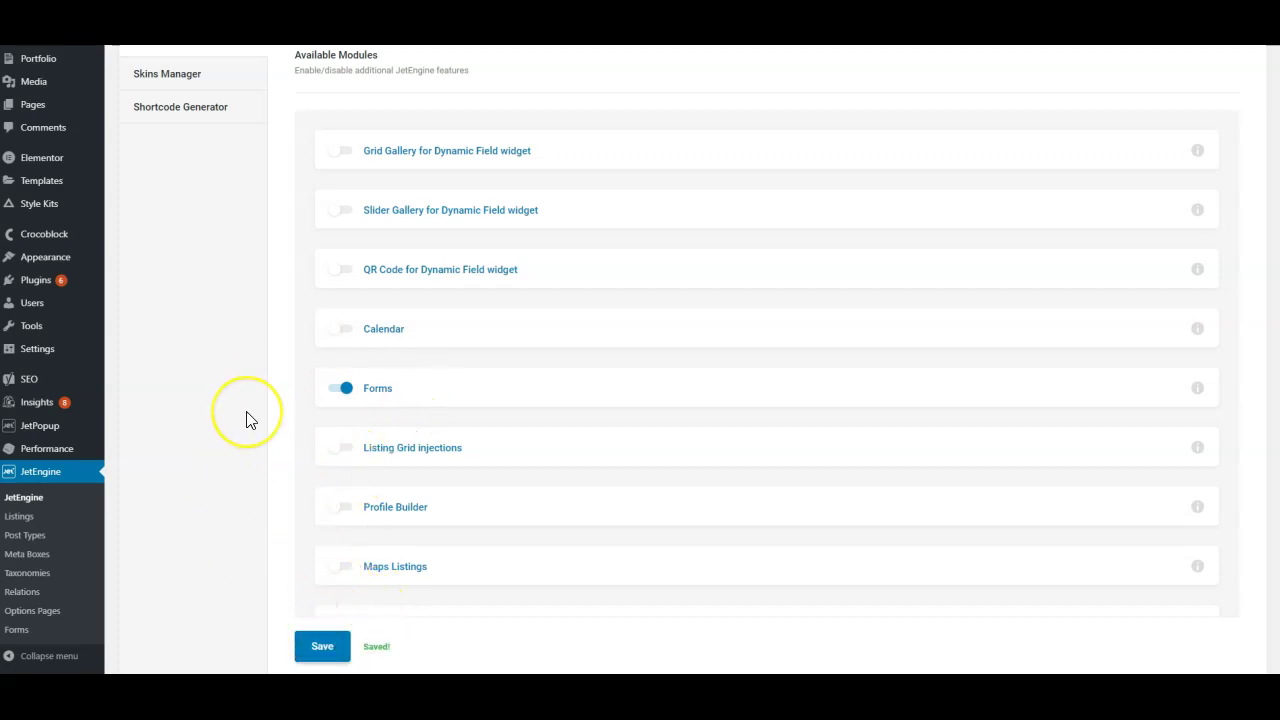
# Step: Reload the JetEngine dashboard page and open JetEngine's list of forms
pyautogui.scroll(-2, 205, 482)
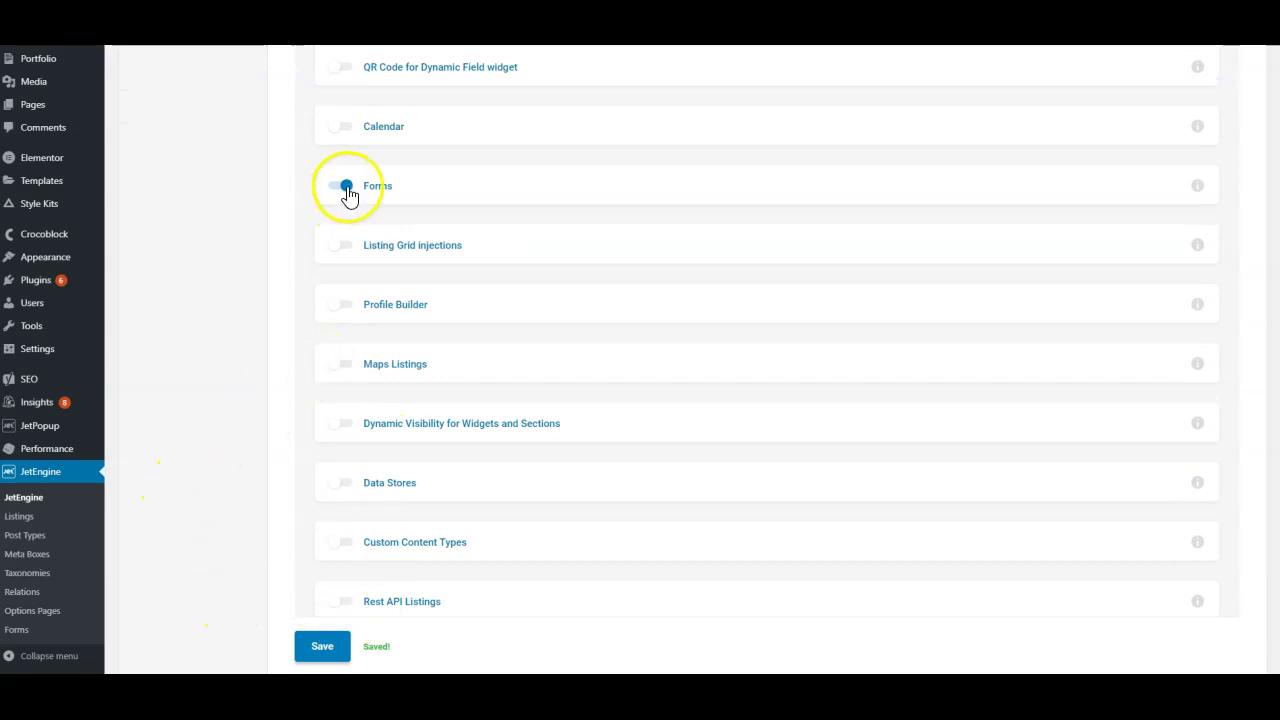
pyautogui.rightClick(240, 183)
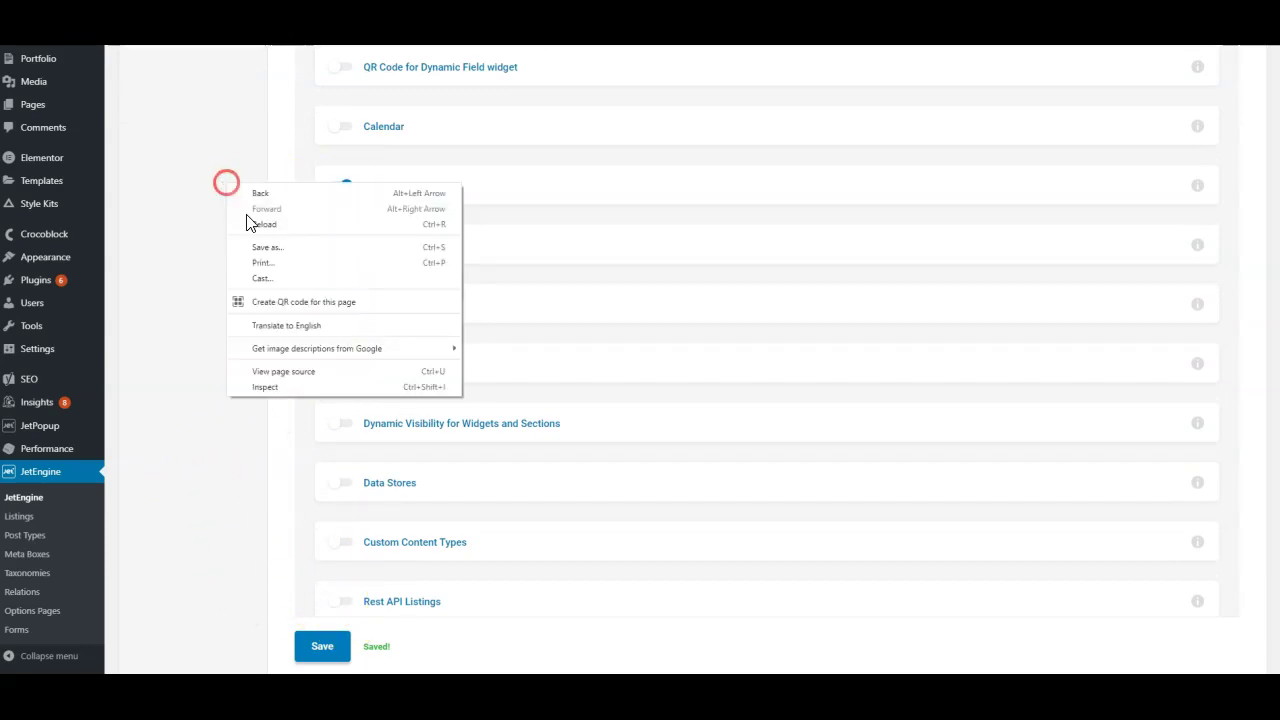
pyautogui.click(254, 224)
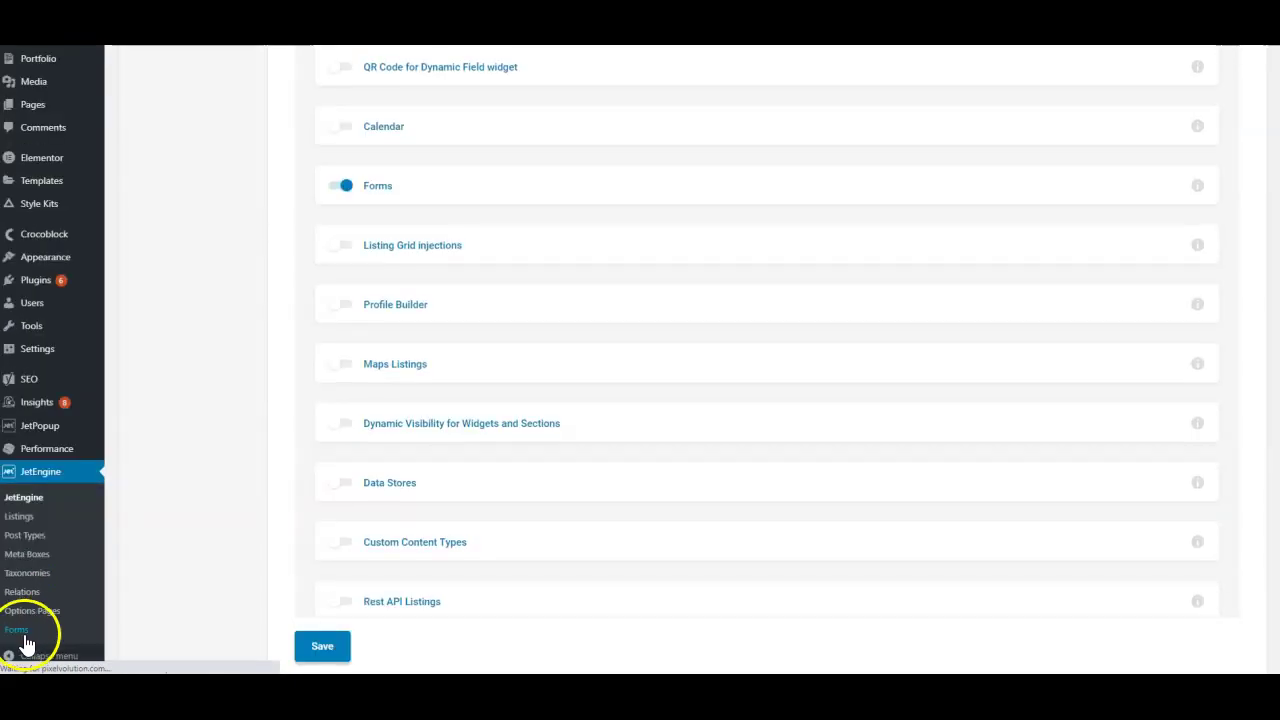
pyautogui.scroll(-2, 170, 380)
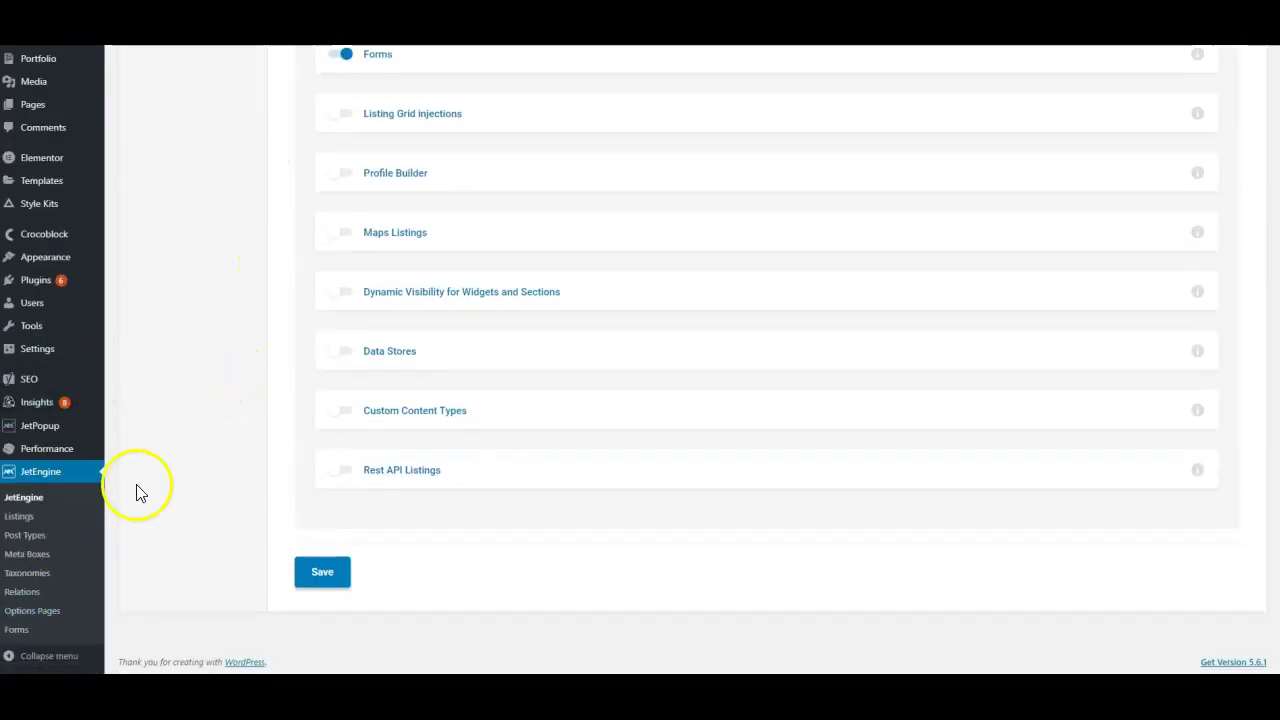
pyautogui.click(30, 640)
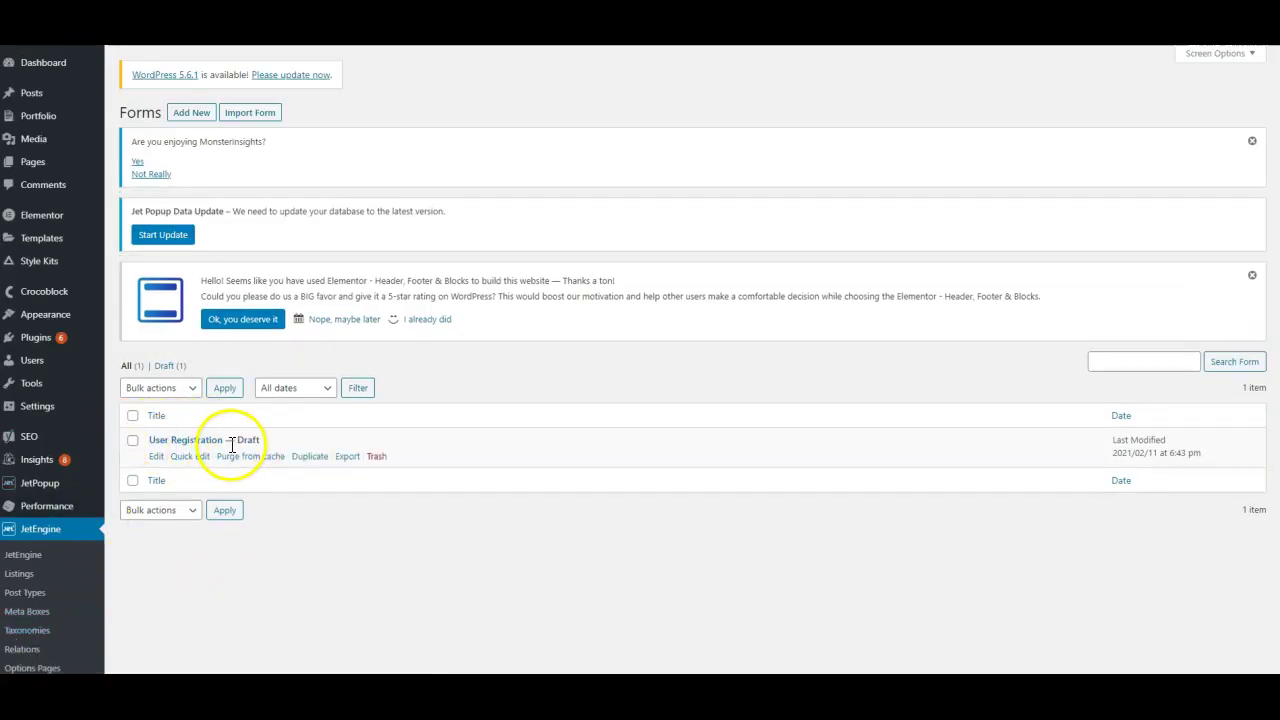
# Step: Trash the existing draft form and create a new form titled "User Registration"
pyautogui.click(376, 456)
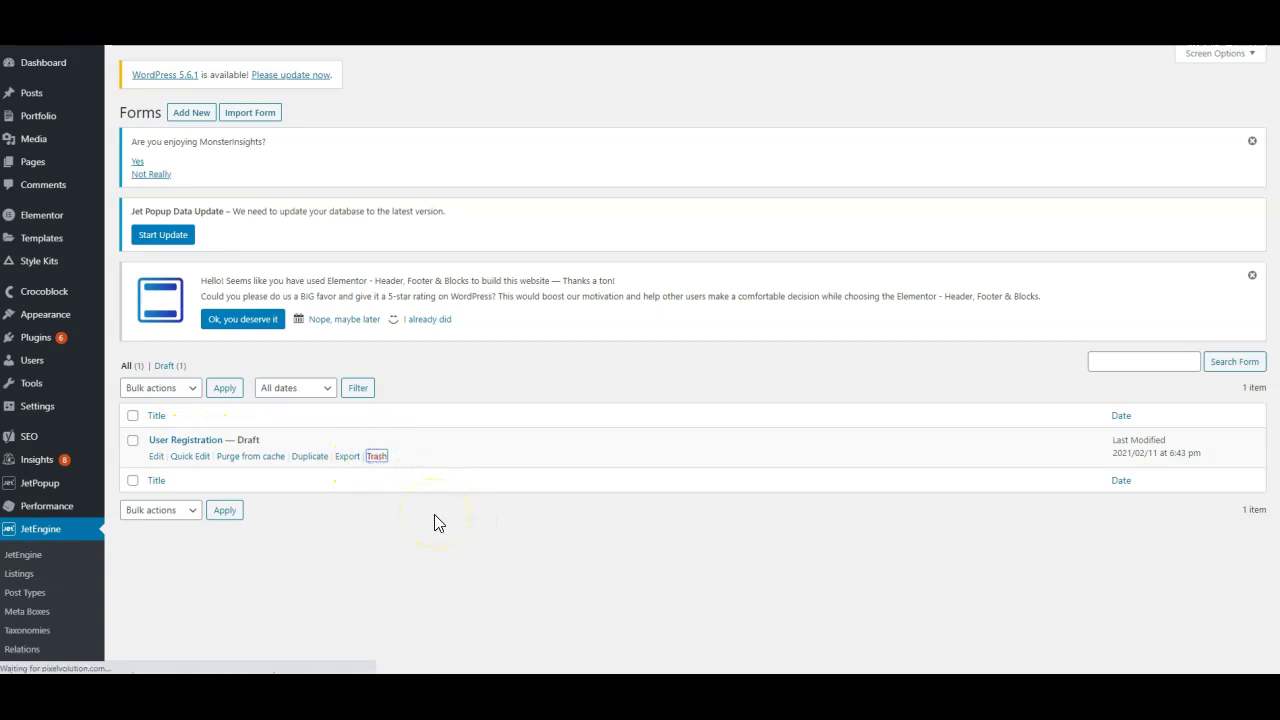
pyautogui.click(192, 124)
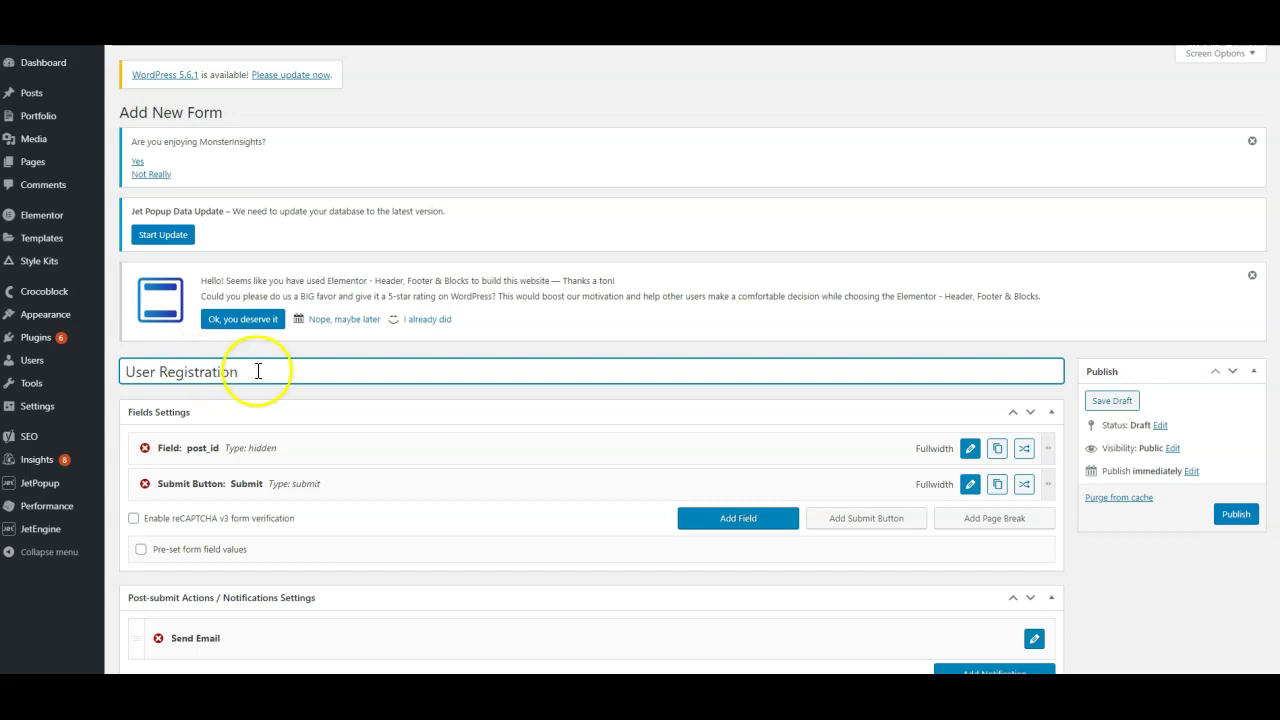
# Step: Examine the settings of the hidden post_id field and the Submit button, applying each one
pyautogui.scroll(-3, 258, 371)
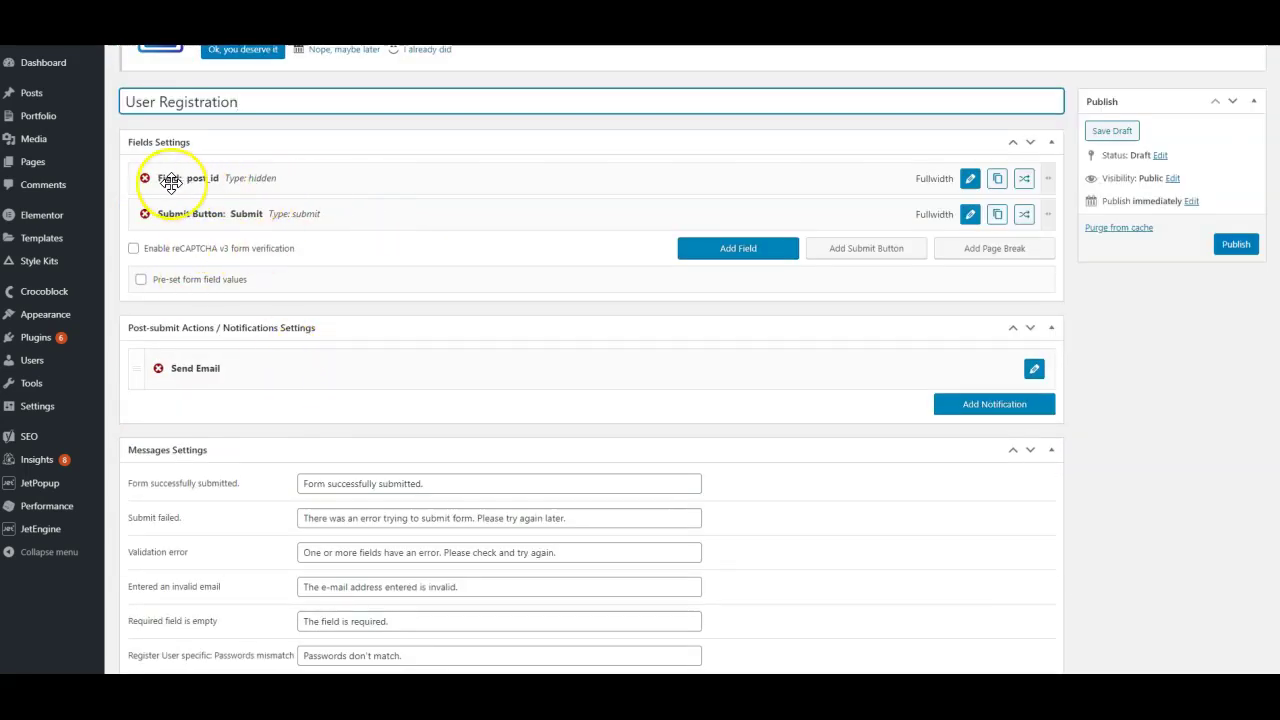
pyautogui.click(969, 179)
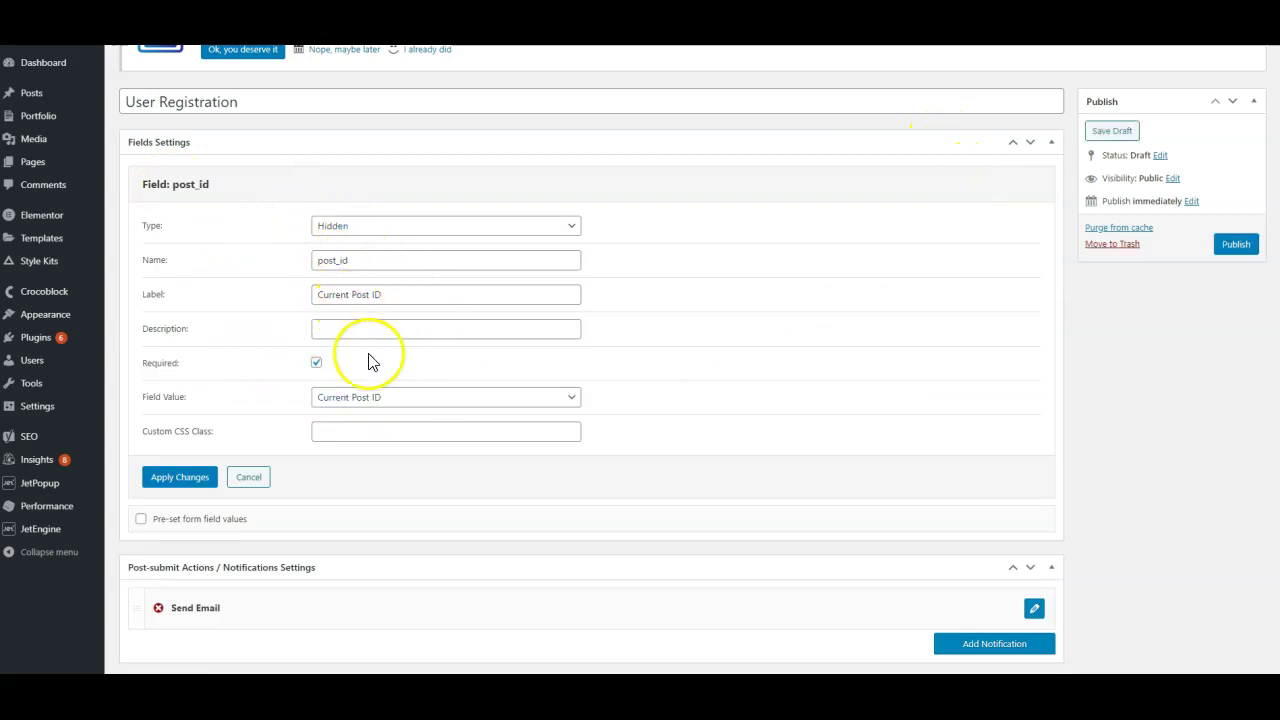
pyautogui.moveTo(359, 254); pyautogui.dragTo(284, 261)
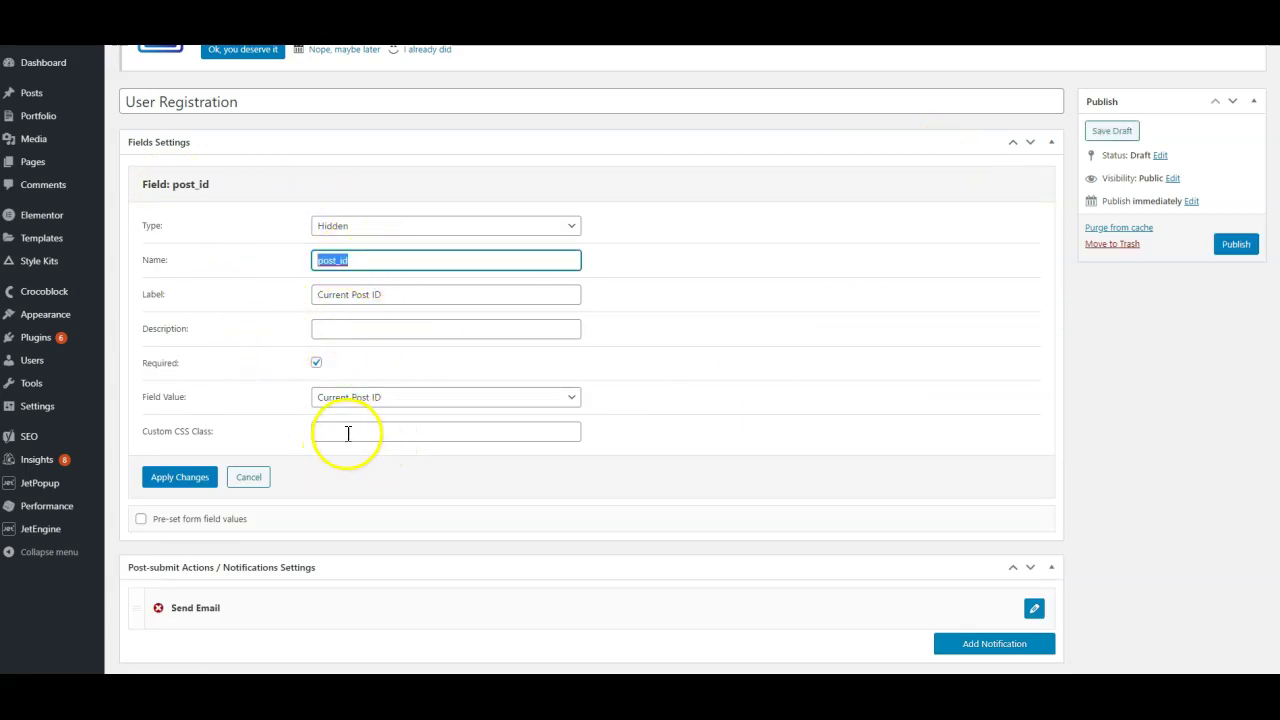
pyautogui.click(231, 418)
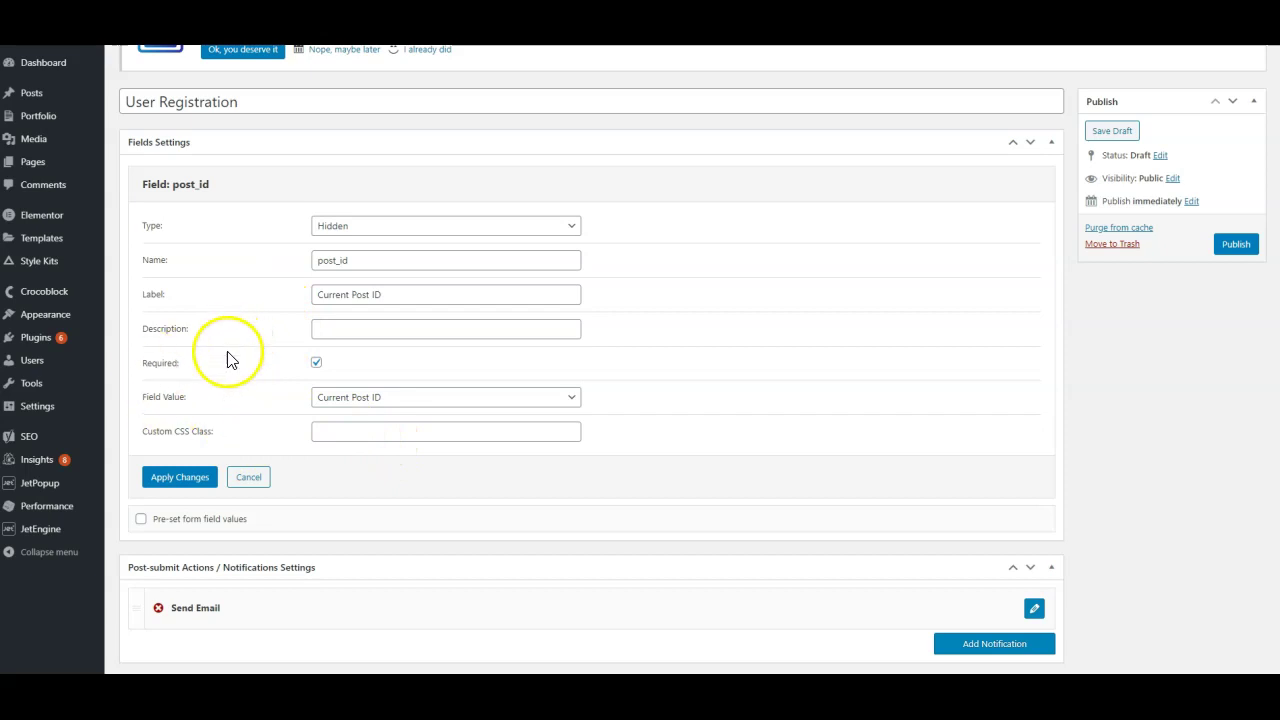
pyautogui.click(181, 477)
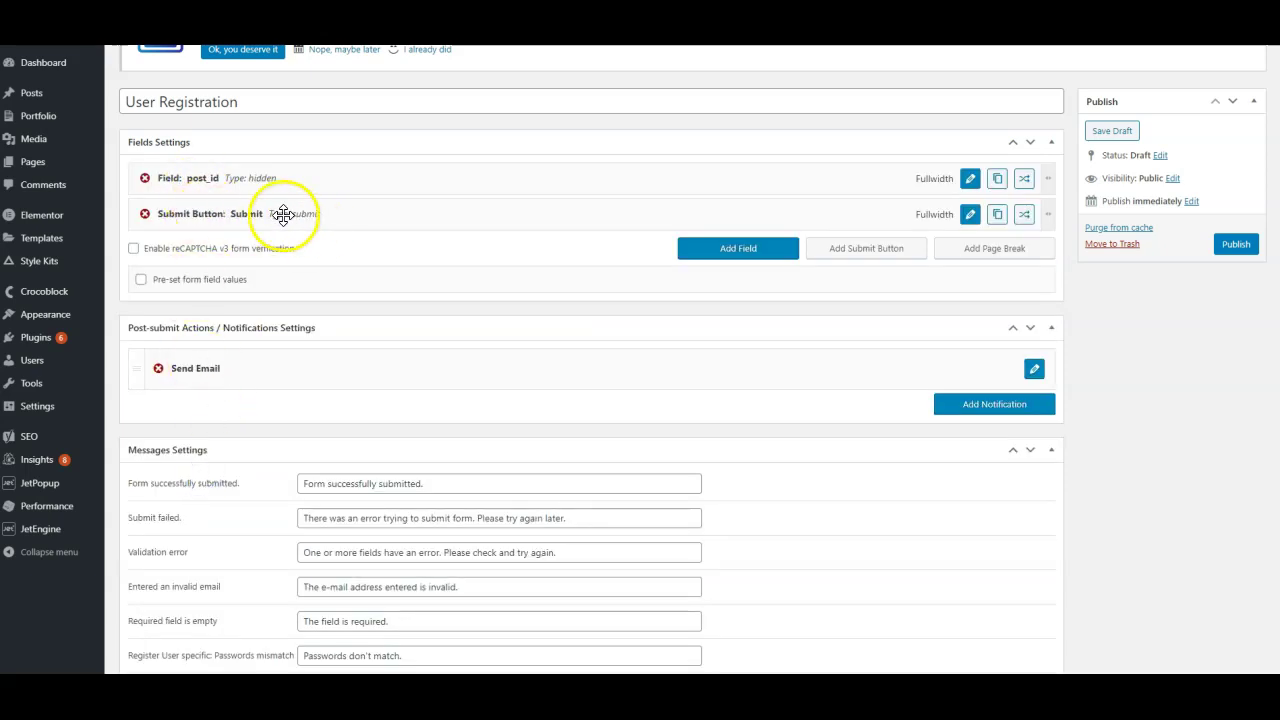
pyautogui.click(971, 215)
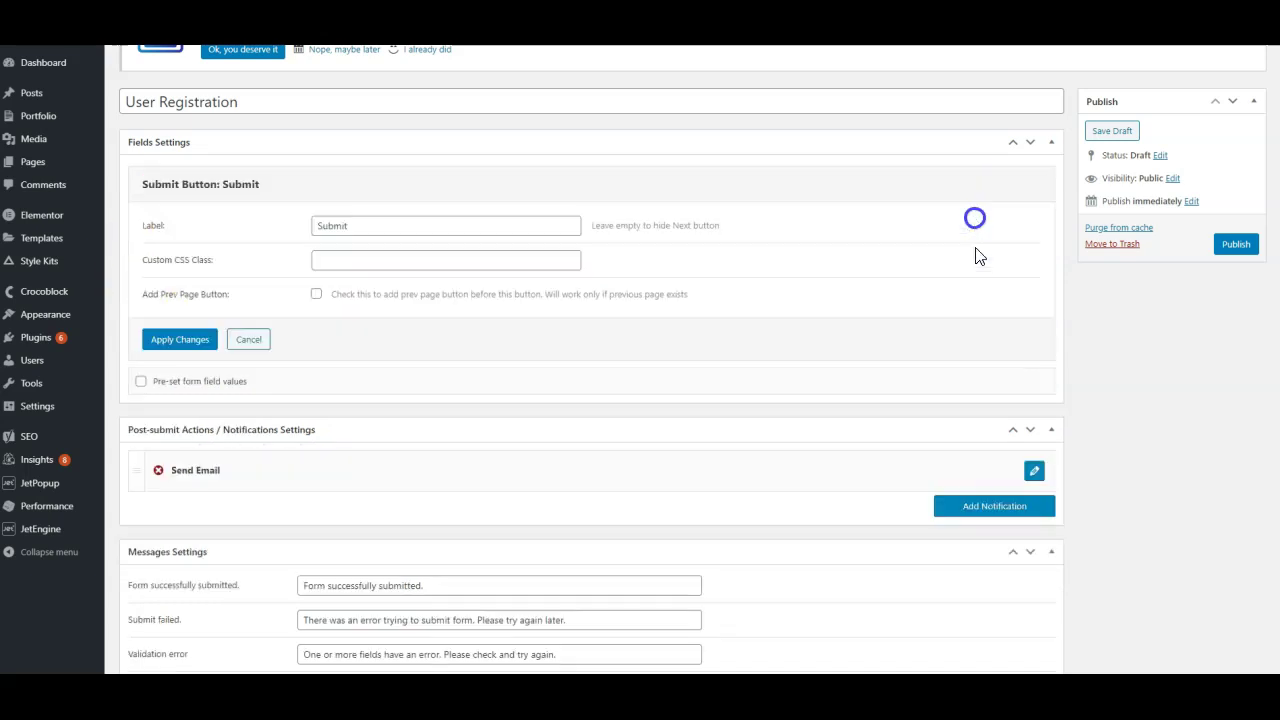
pyautogui.click(178, 340)
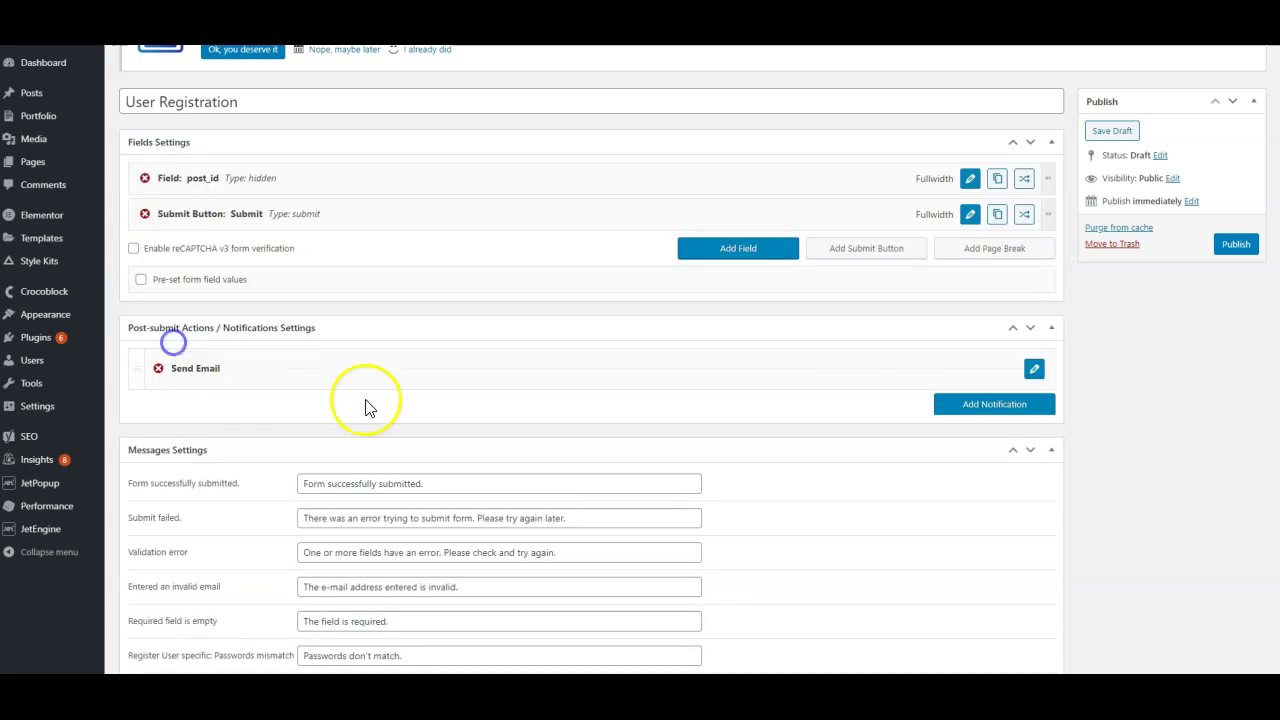
# Step: Add a new form field above the Submit button and delete the Submit button
pyautogui.click(722, 248)
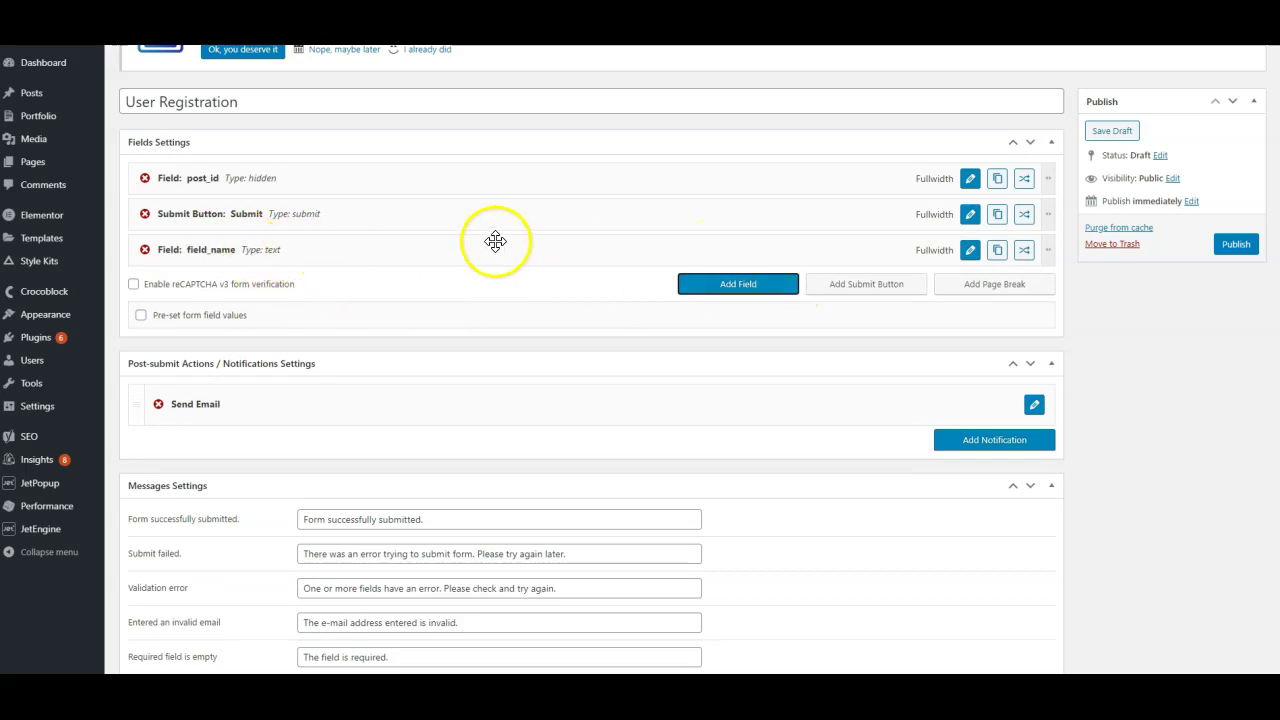
pyautogui.moveTo(497, 243); pyautogui.dragTo(491, 205)
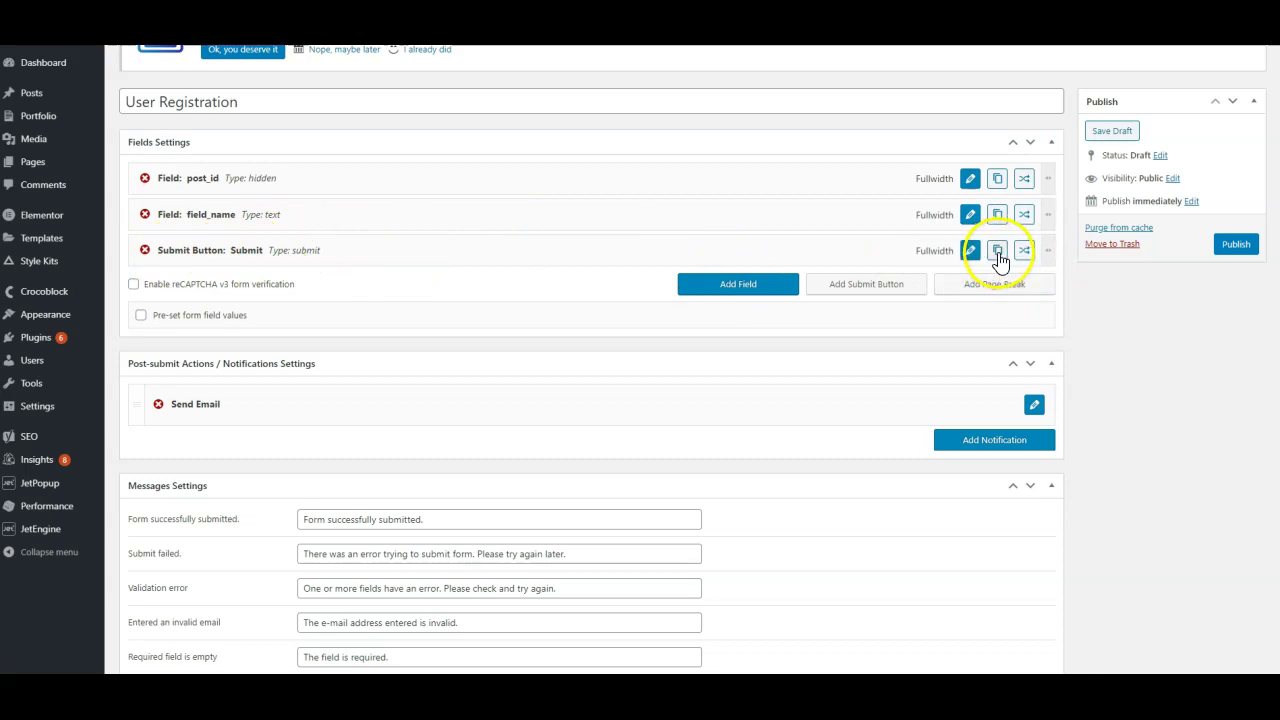
pyautogui.click(146, 254)
pyautogui.click(700, 84)
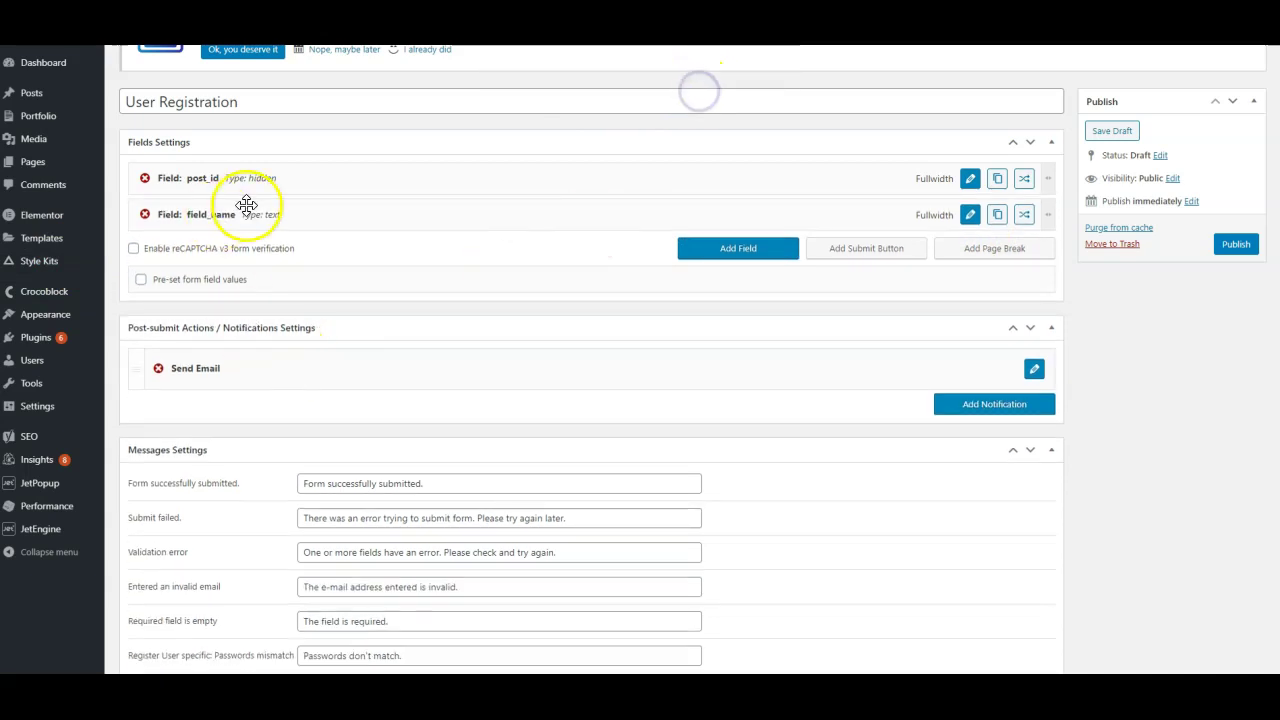
# Step: Configure the new text field with name first_name, label "First Name" and a sample full name as placeholder, and apply the changes
pyautogui.click(969, 214)
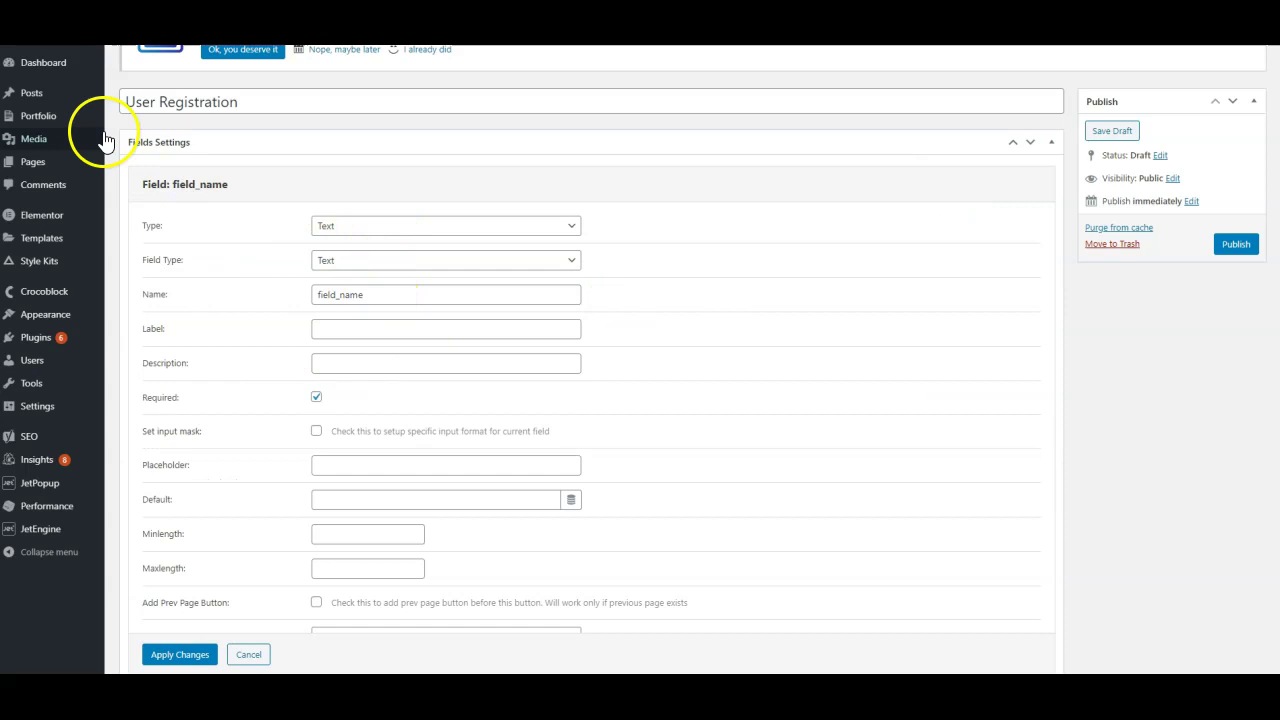
pyautogui.moveTo(67, 405)
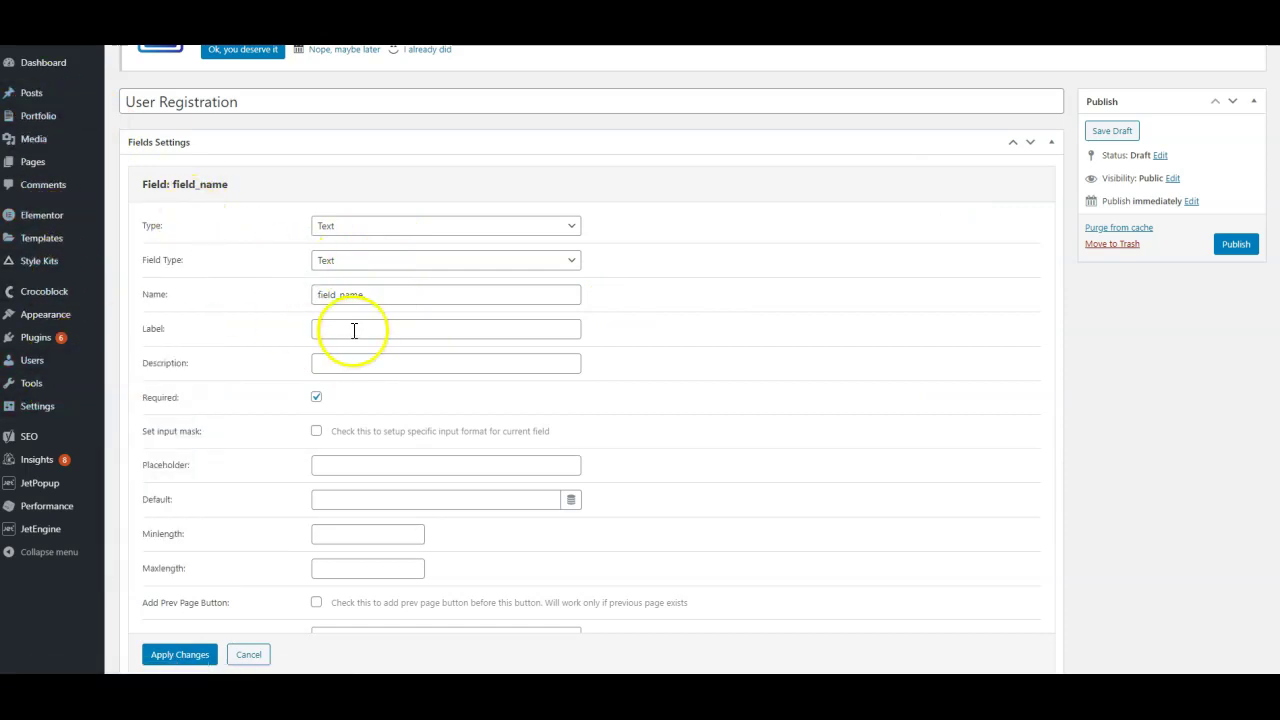
pyautogui.moveTo(380, 296); pyautogui.dragTo(268, 313)
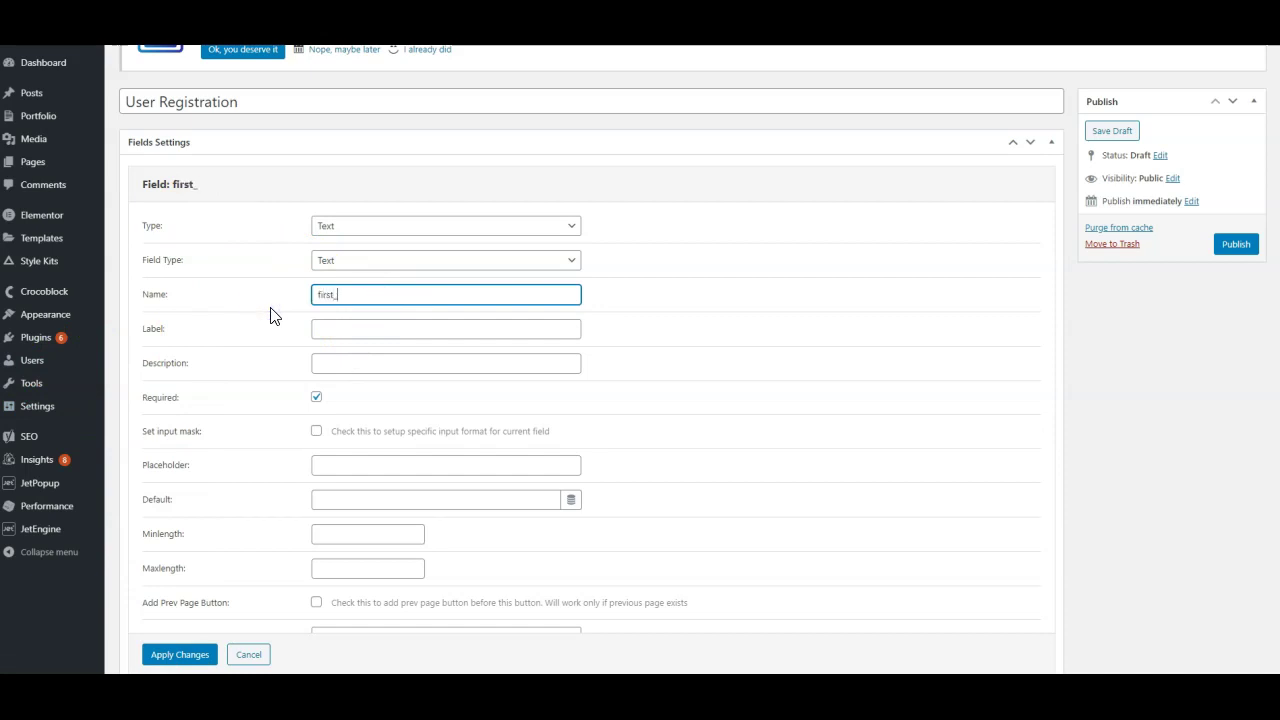
pyautogui.press('Tab')
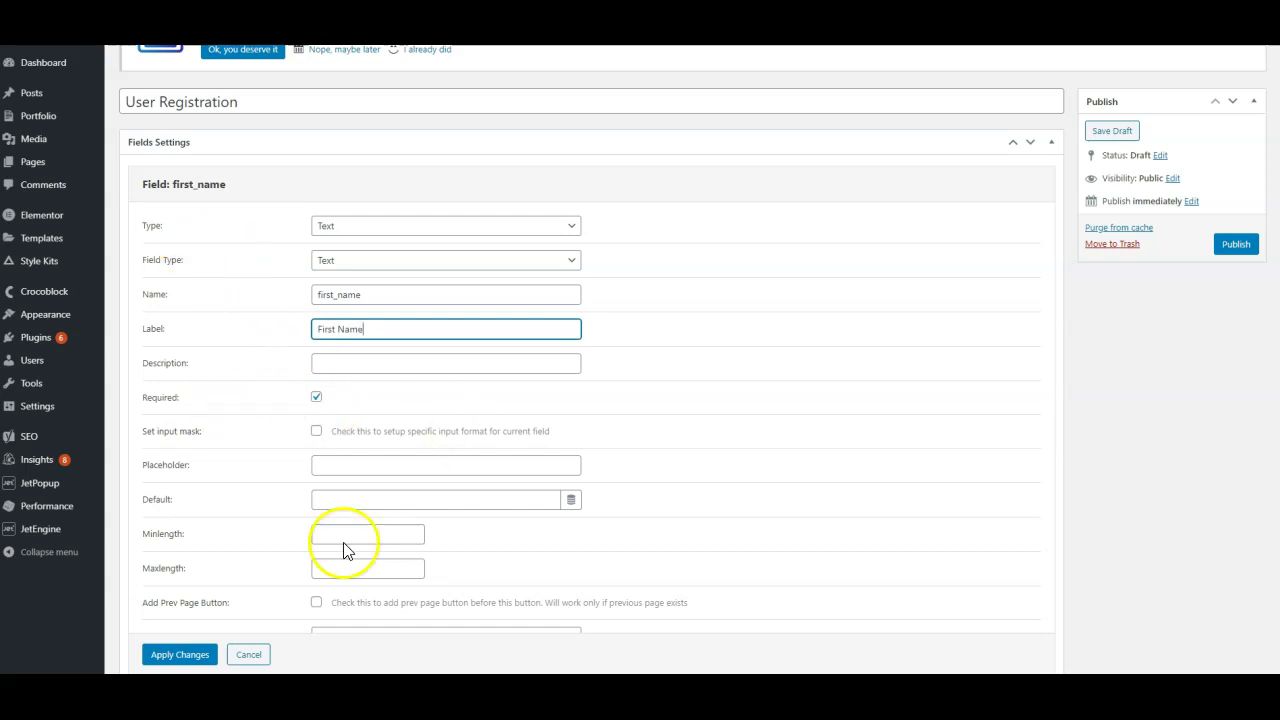
pyautogui.click(760, 436)
pyautogui.click(437, 465)
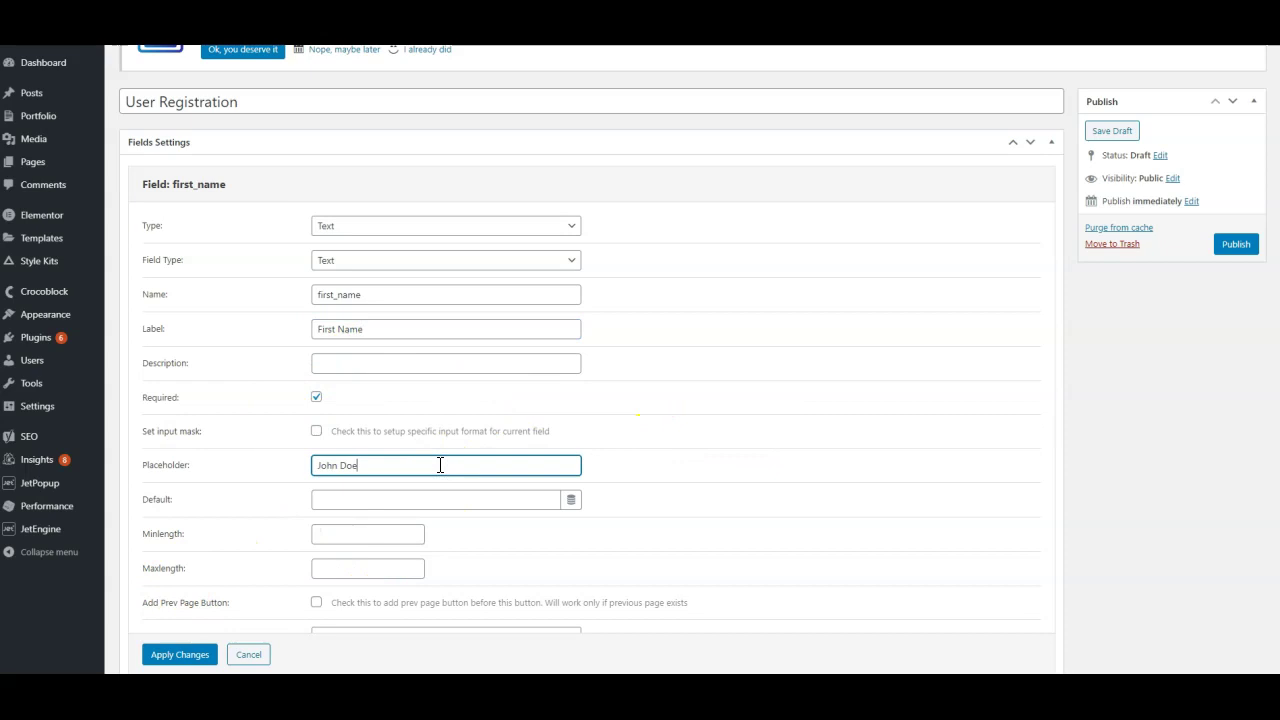
pyautogui.scroll(-2, 640, 380)
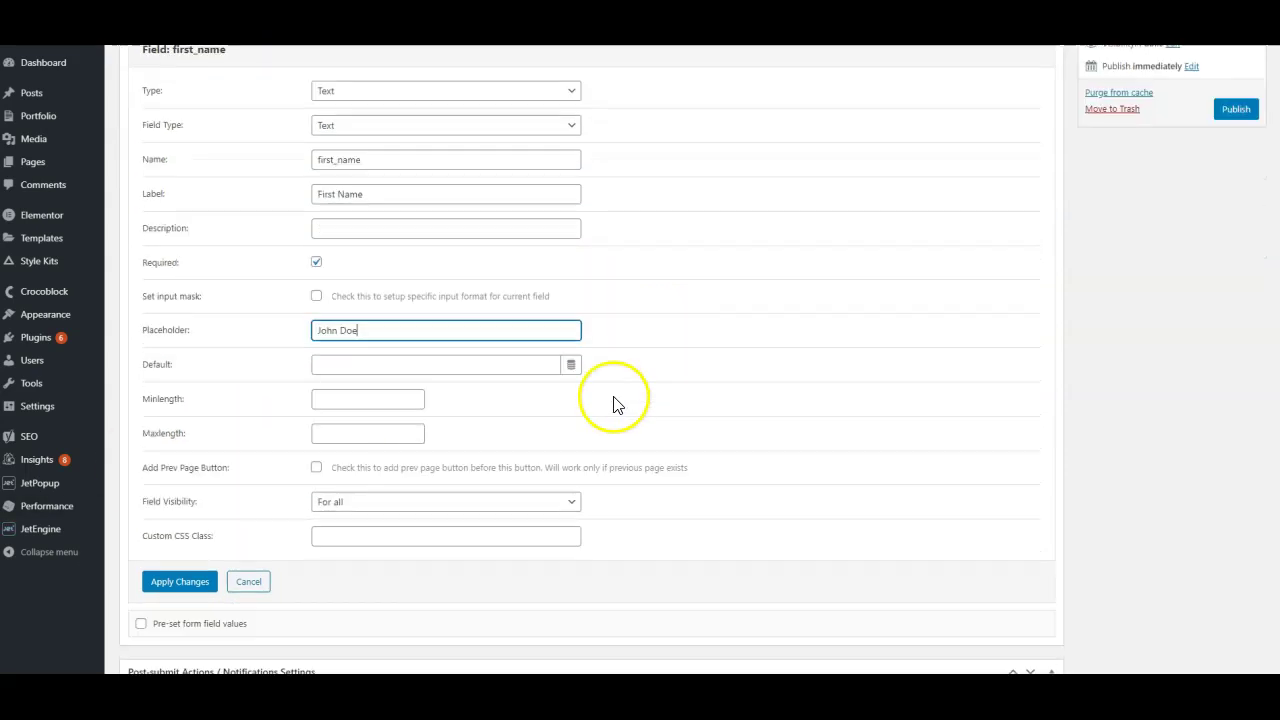
pyautogui.click(182, 584)
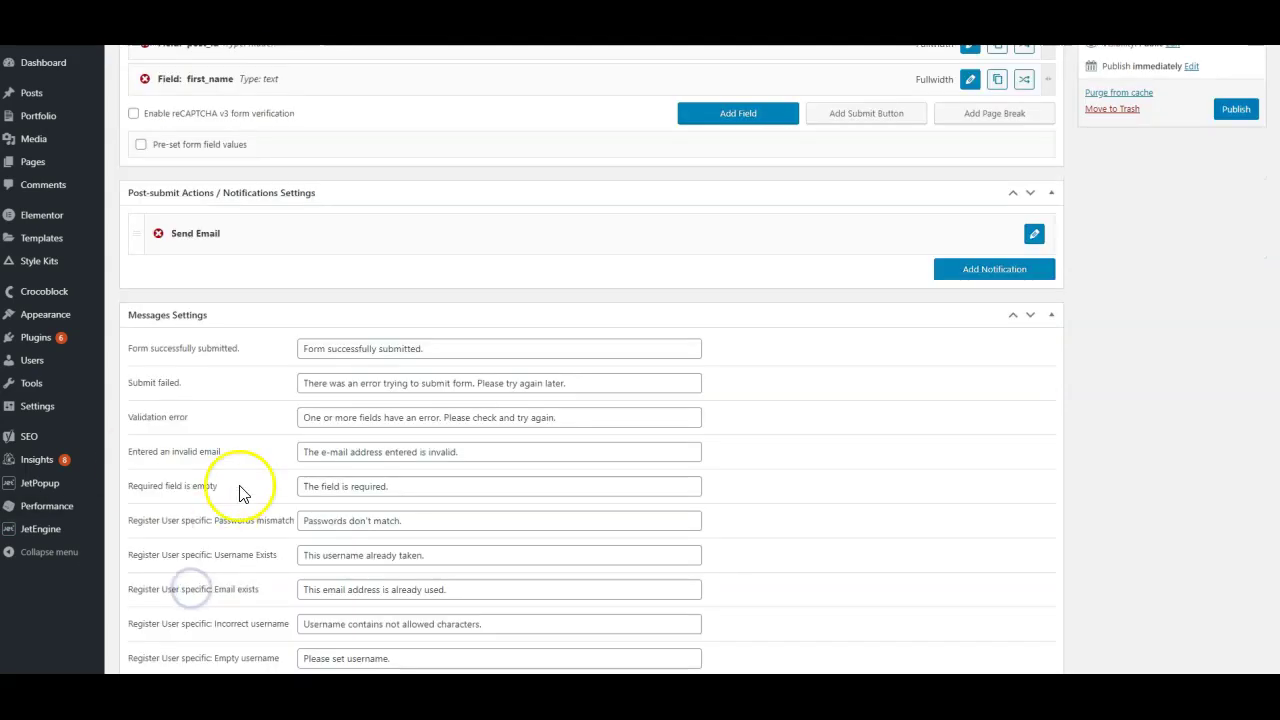
# Step: Add a text field named last_name with the label "Last Name" to the form and apply the changes
pyautogui.scroll(3, 251, 250)
pyautogui.click(705, 319)
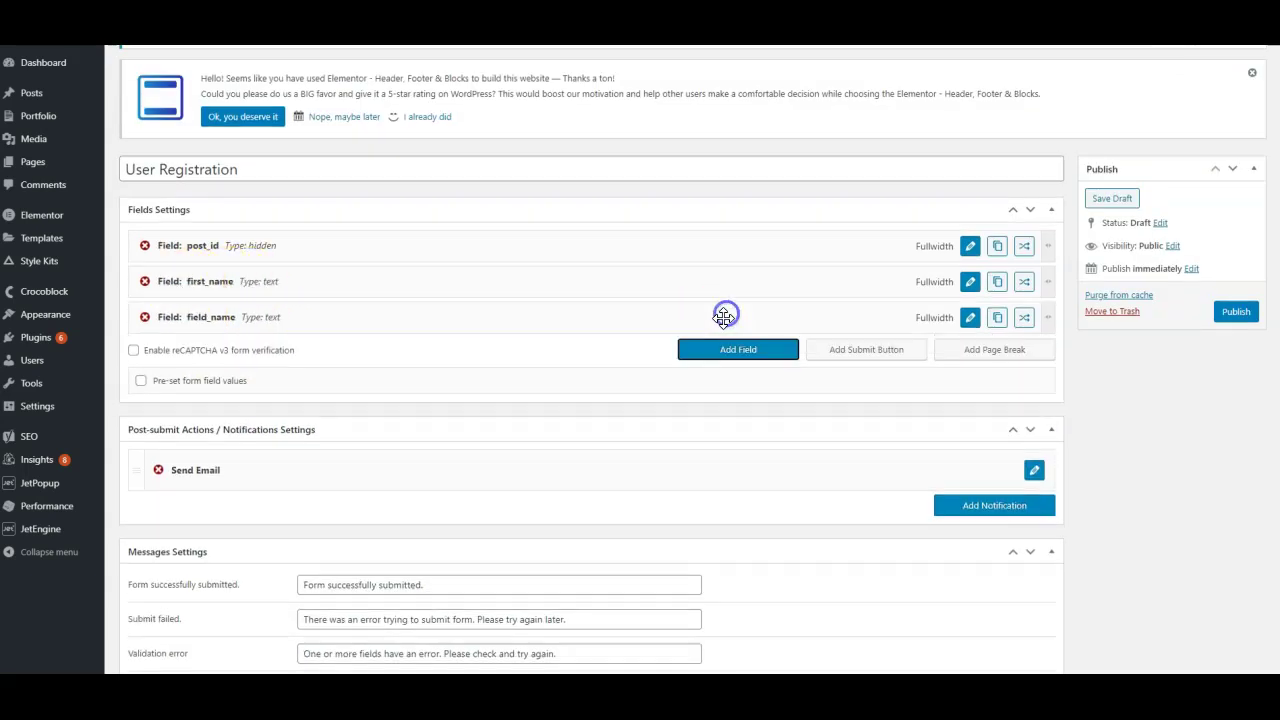
pyautogui.click(970, 317)
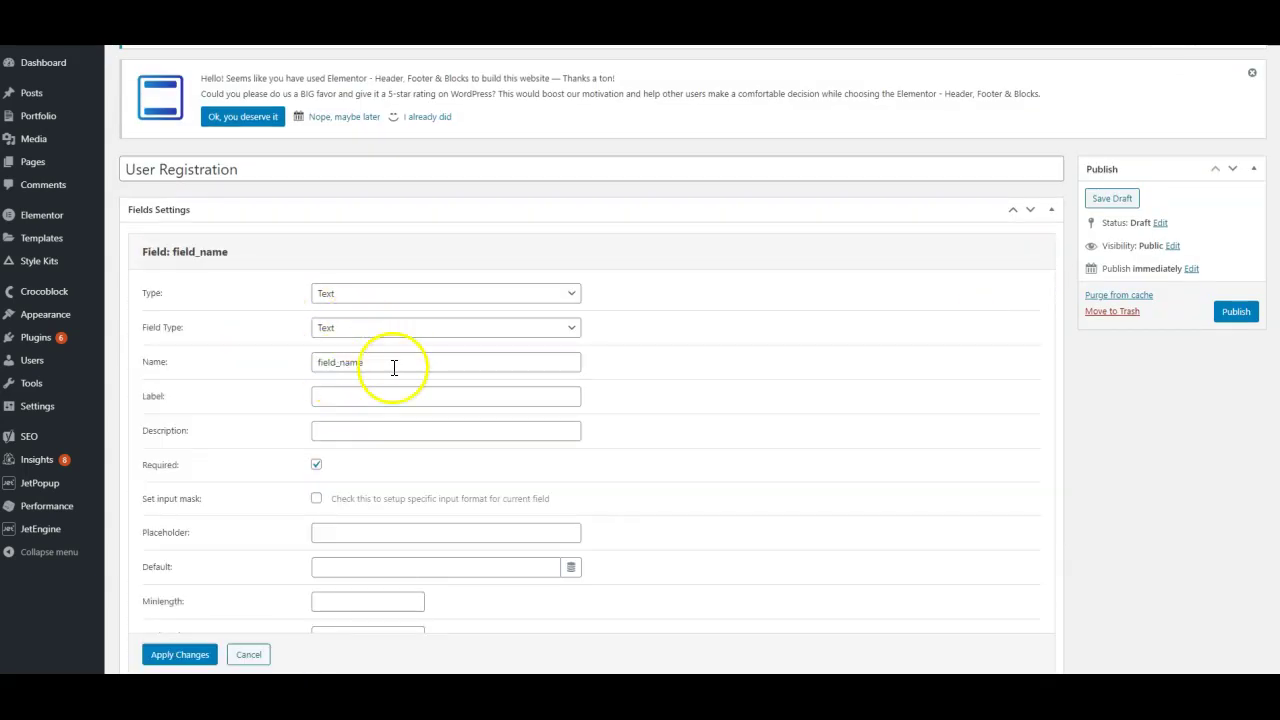
pyautogui.moveTo(394, 368); pyautogui.dragTo(211, 366)
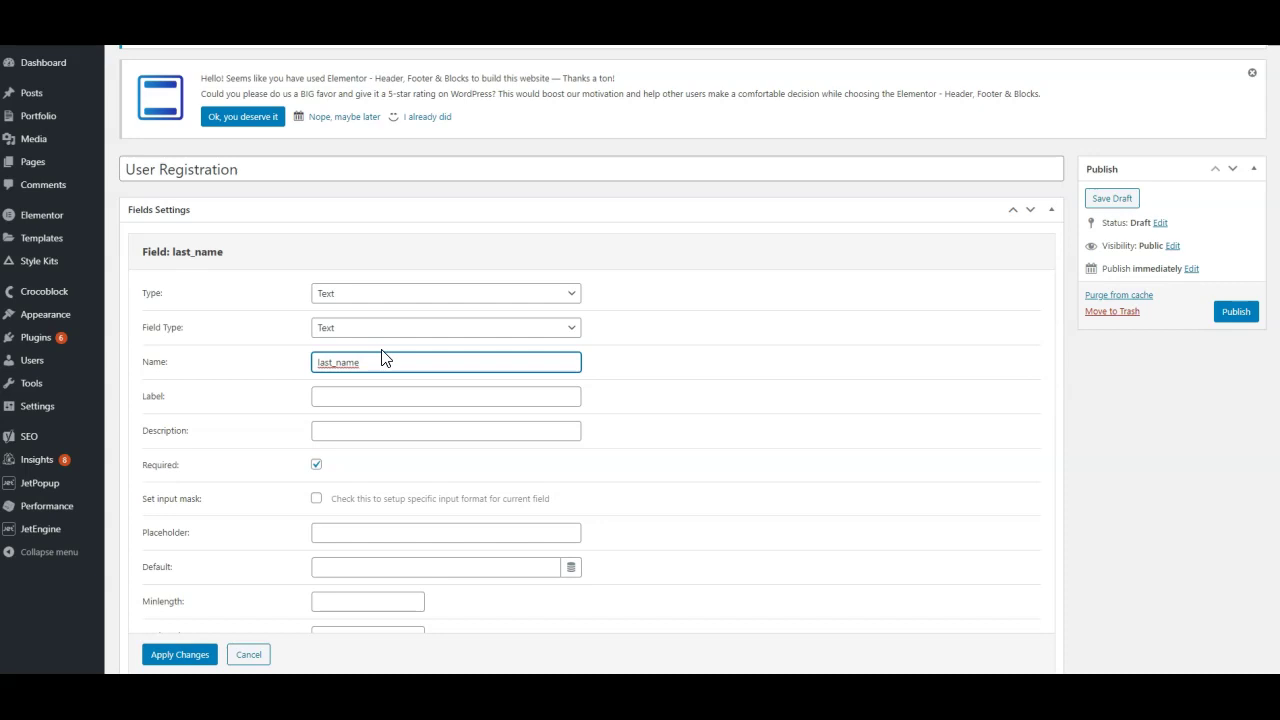
pyautogui.click(871, 420)
pyautogui.click(325, 406)
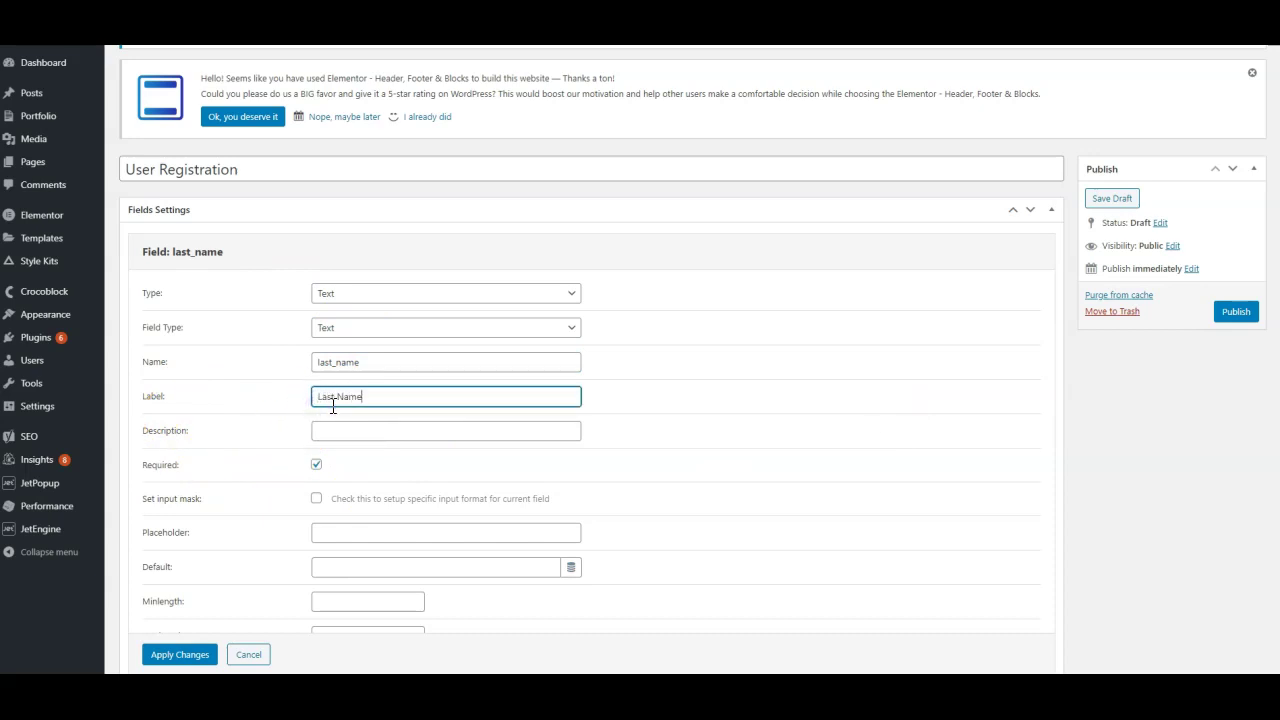
pyautogui.click(780, 410)
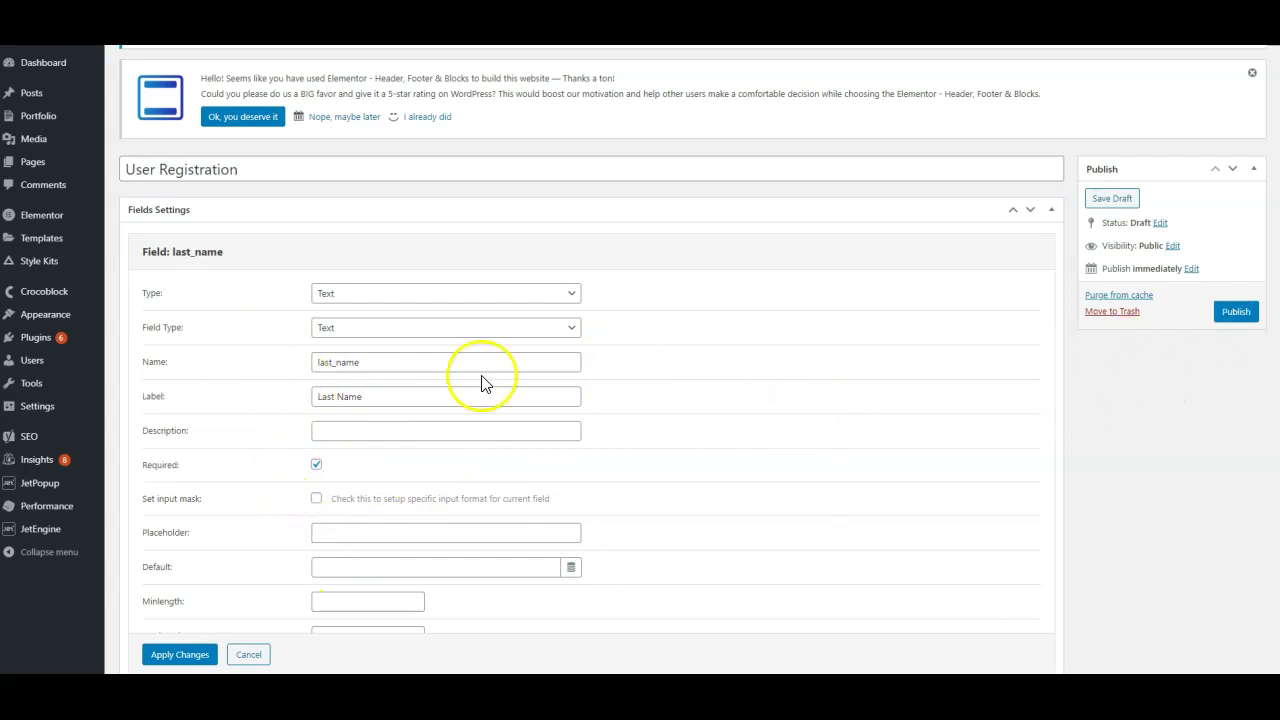
pyautogui.scroll(1, 800, 286)
pyautogui.scroll(-4, 671, 371)
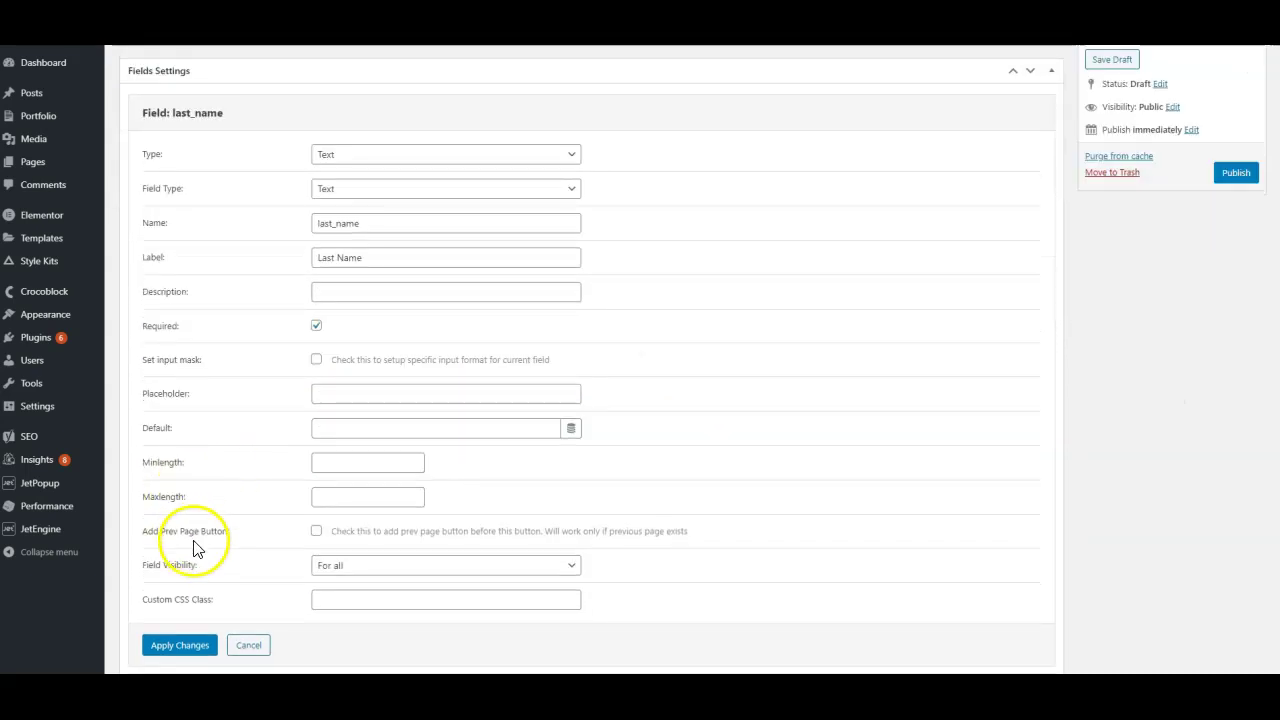
pyautogui.click(180, 514)
# Step: Add another form field named email, set its field type to Email and apply the changes
pyautogui.scroll(1, 270, 285)
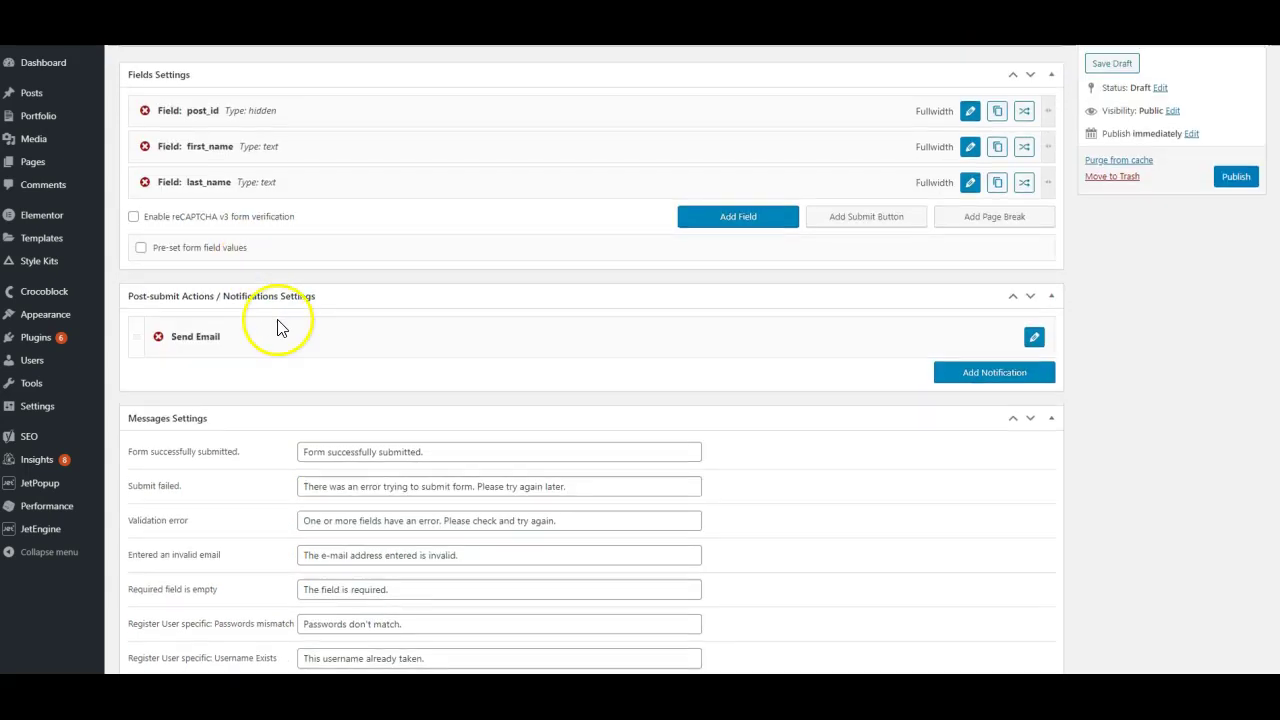
pyautogui.click(718, 216)
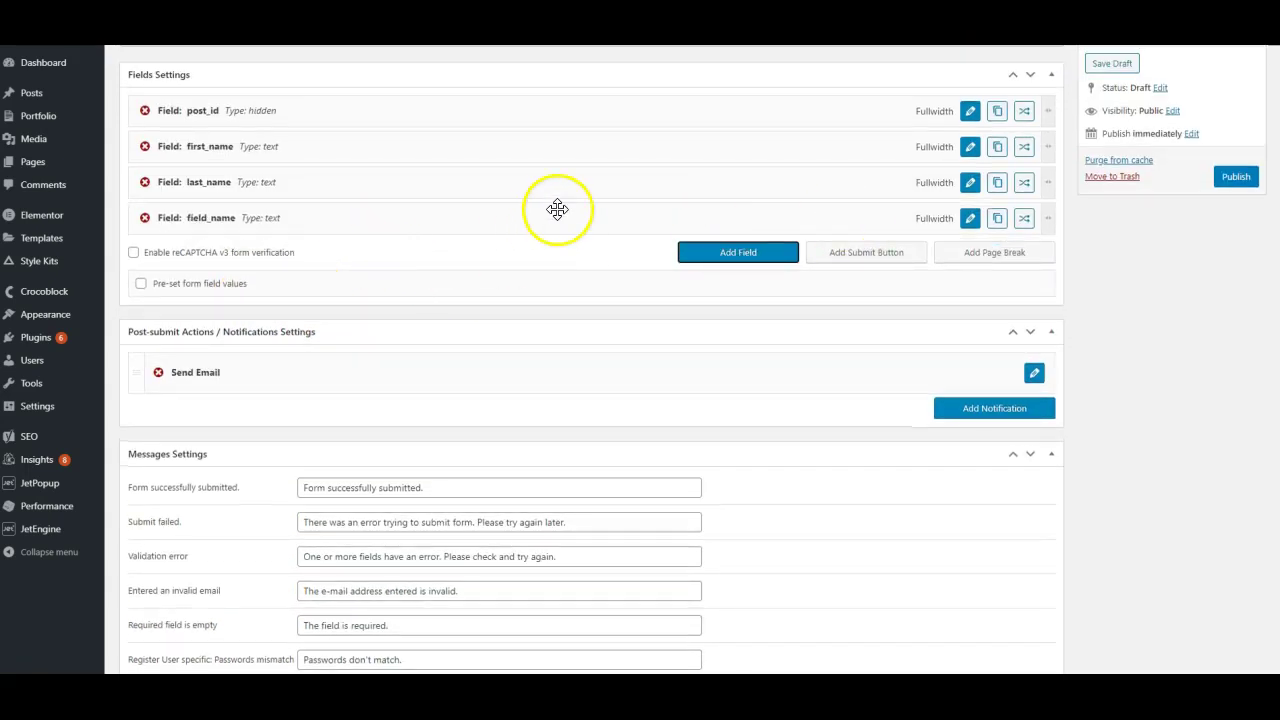
pyautogui.click(969, 219)
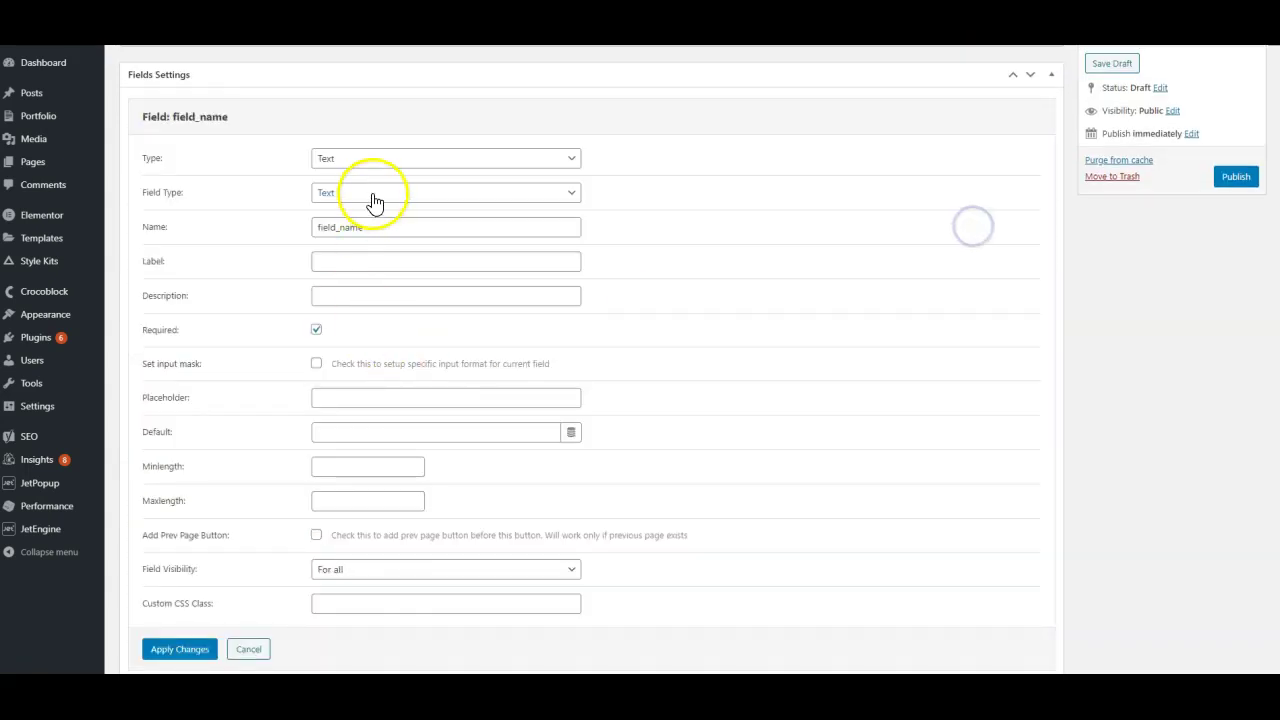
pyautogui.click(380, 227)
pyautogui.hotkey('ctrl', 'a')
pyautogui.write('em')
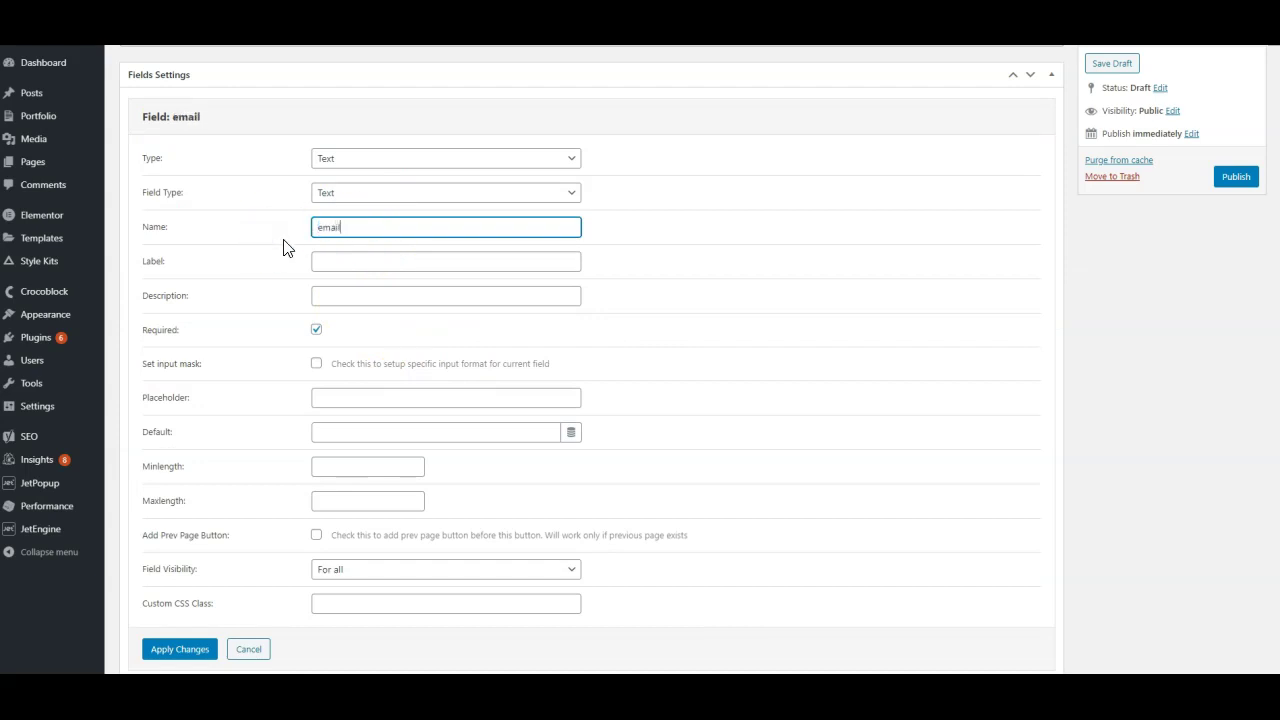
pyautogui.click(372, 191)
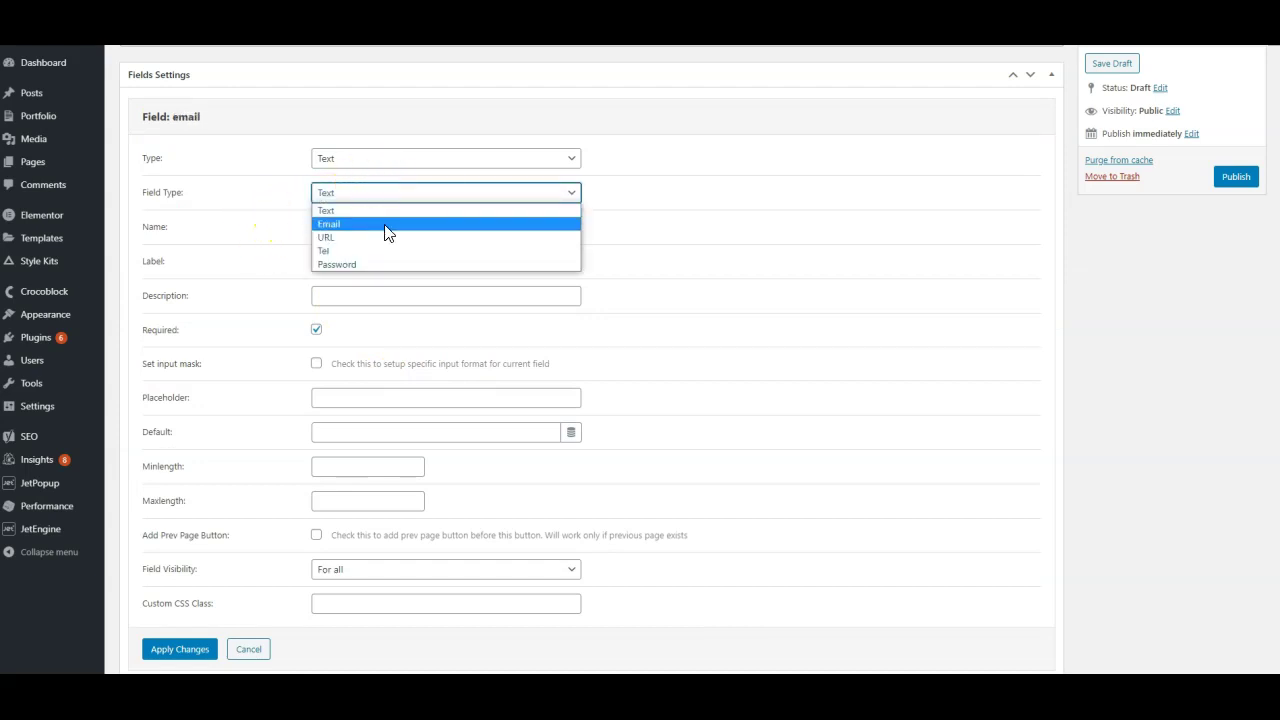
pyautogui.click(386, 224)
pyautogui.click(1233, 319)
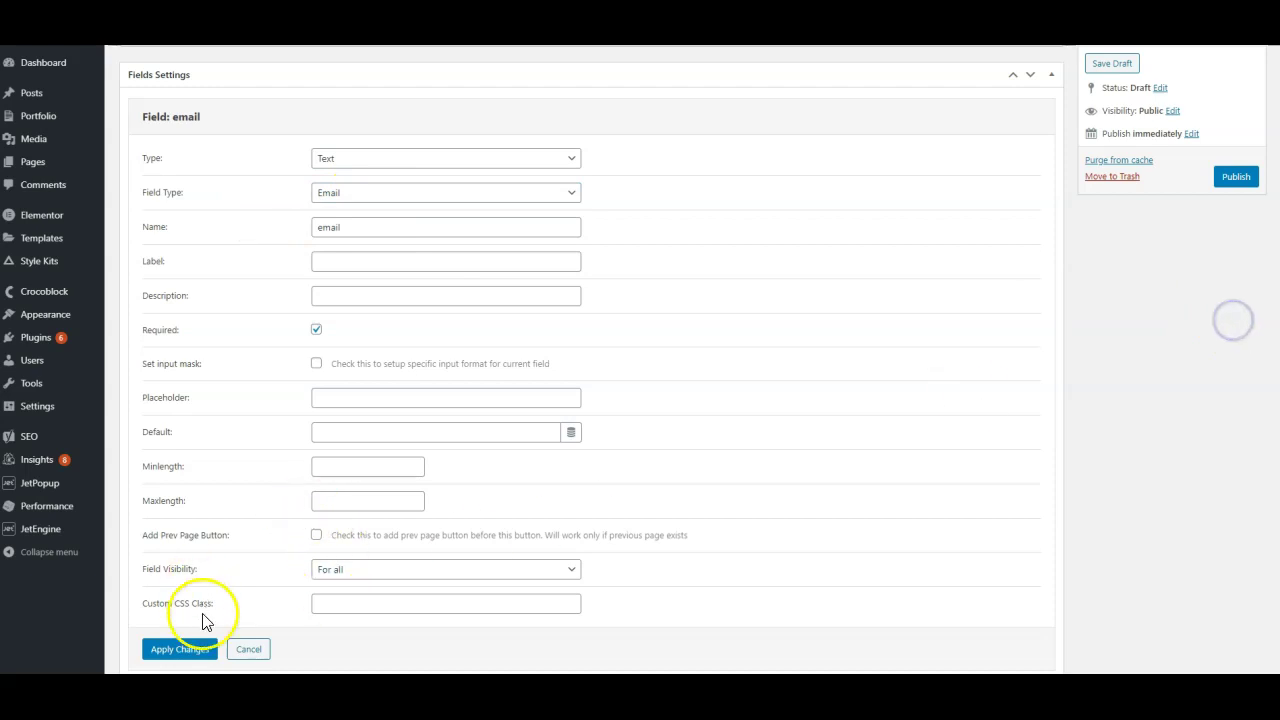
pyautogui.click(185, 648)
# Step: Add a form field of field type Password with name password and label "Password", and apply the changes
pyautogui.click(736, 252)
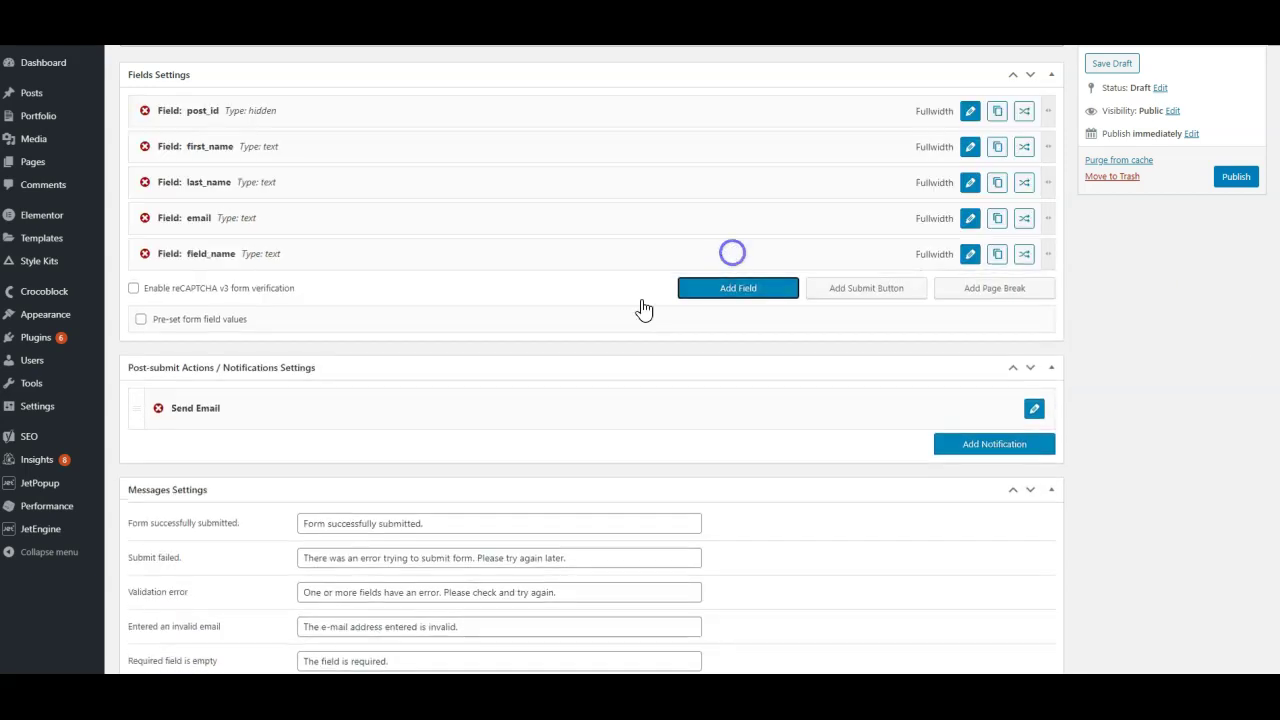
pyautogui.click(970, 258)
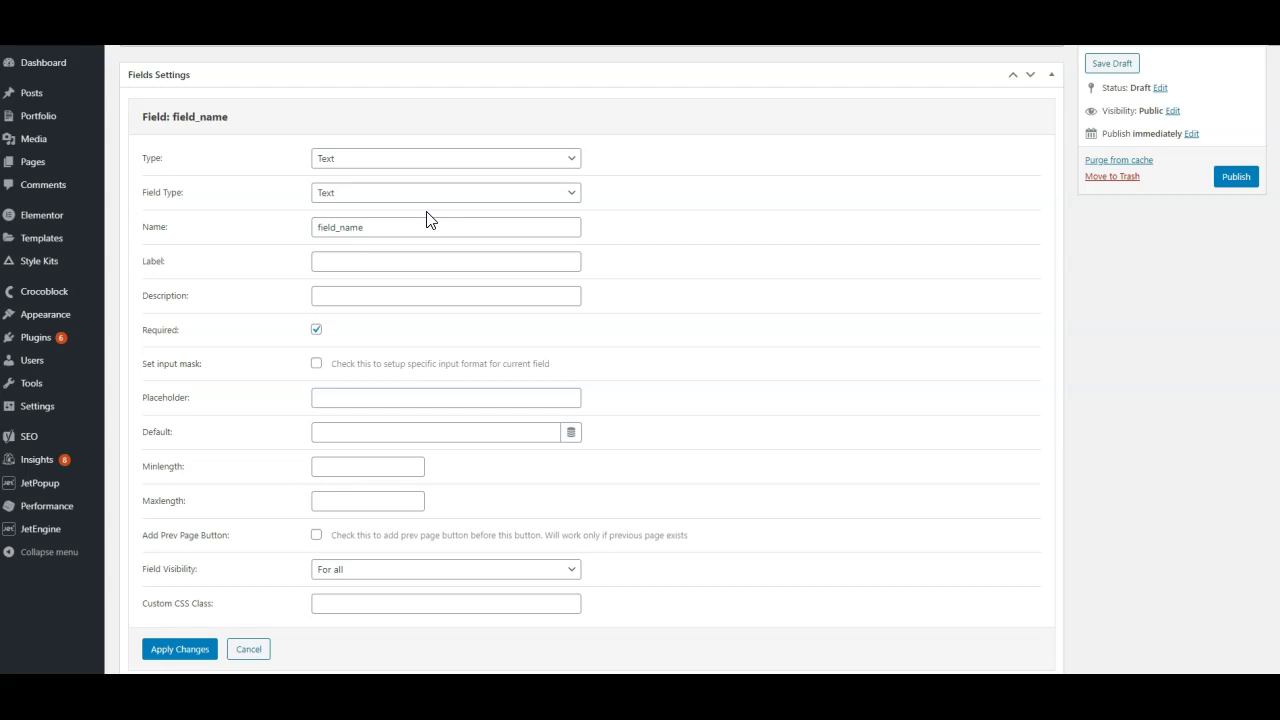
pyautogui.click(397, 193)
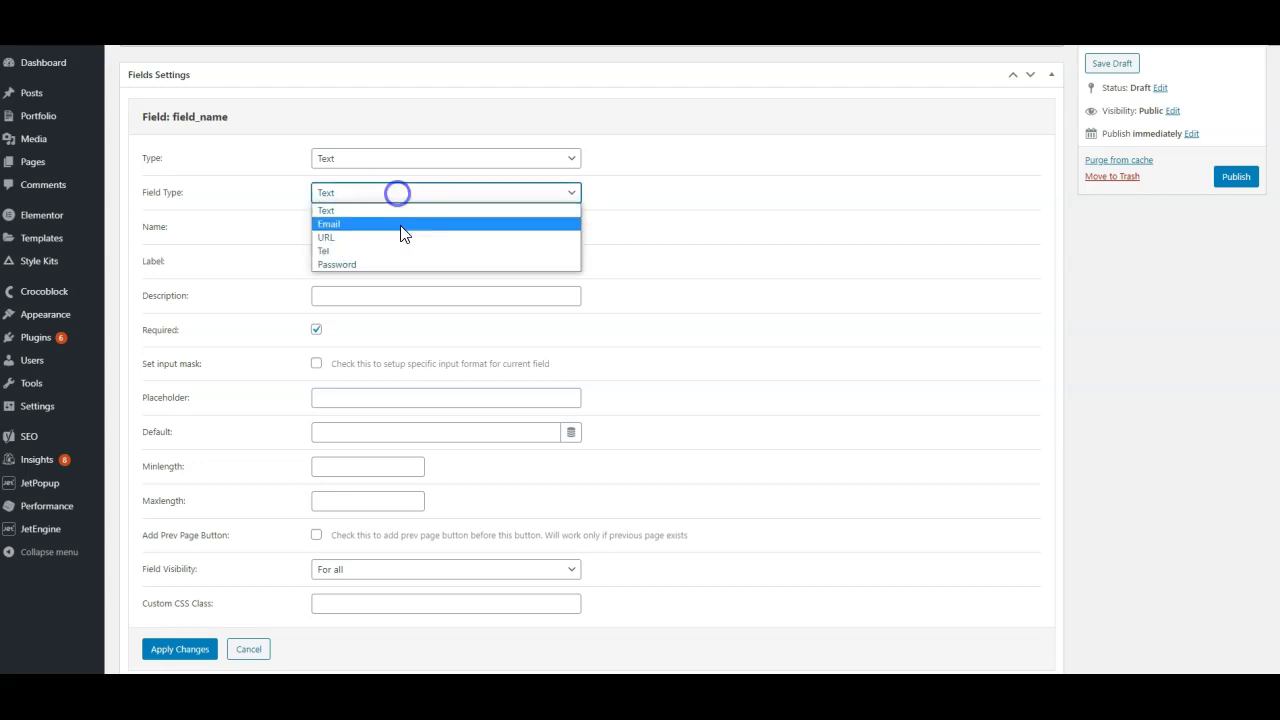
pyautogui.click(394, 260)
pyautogui.click(414, 229)
pyautogui.moveTo(414, 229); pyautogui.dragTo(258, 232)
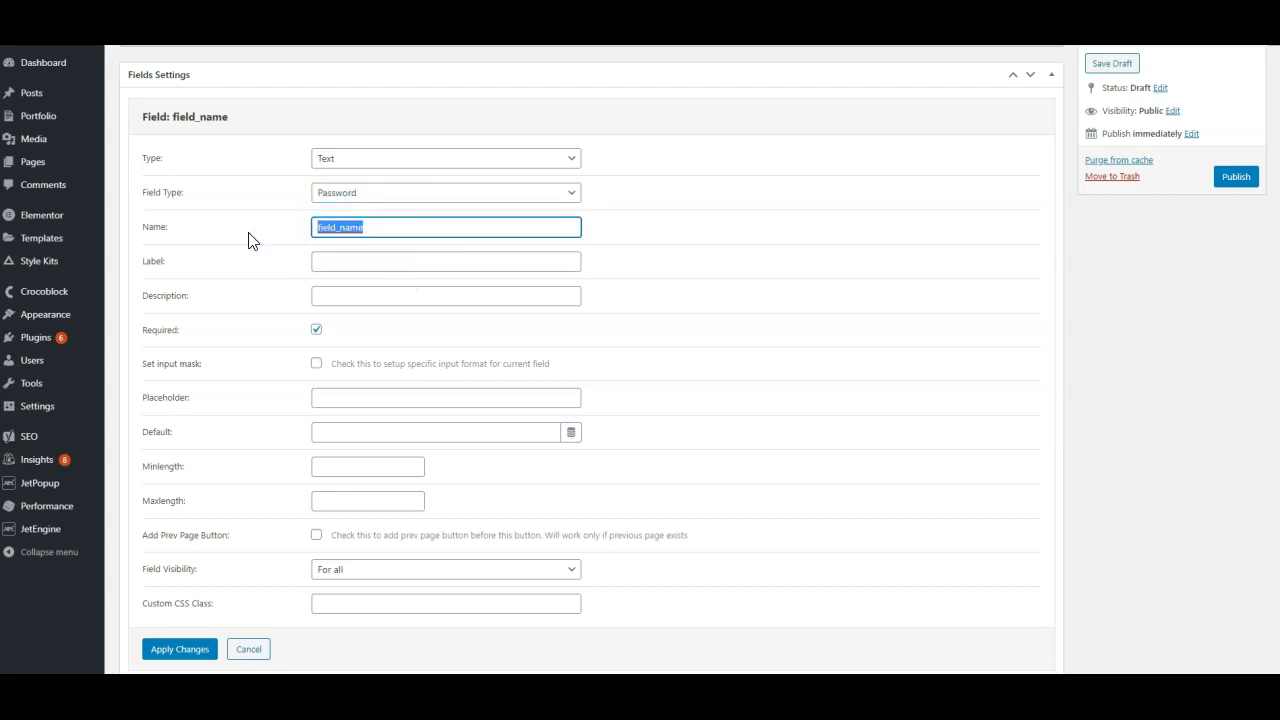
pyautogui.write('password')
pyautogui.press('Tab')
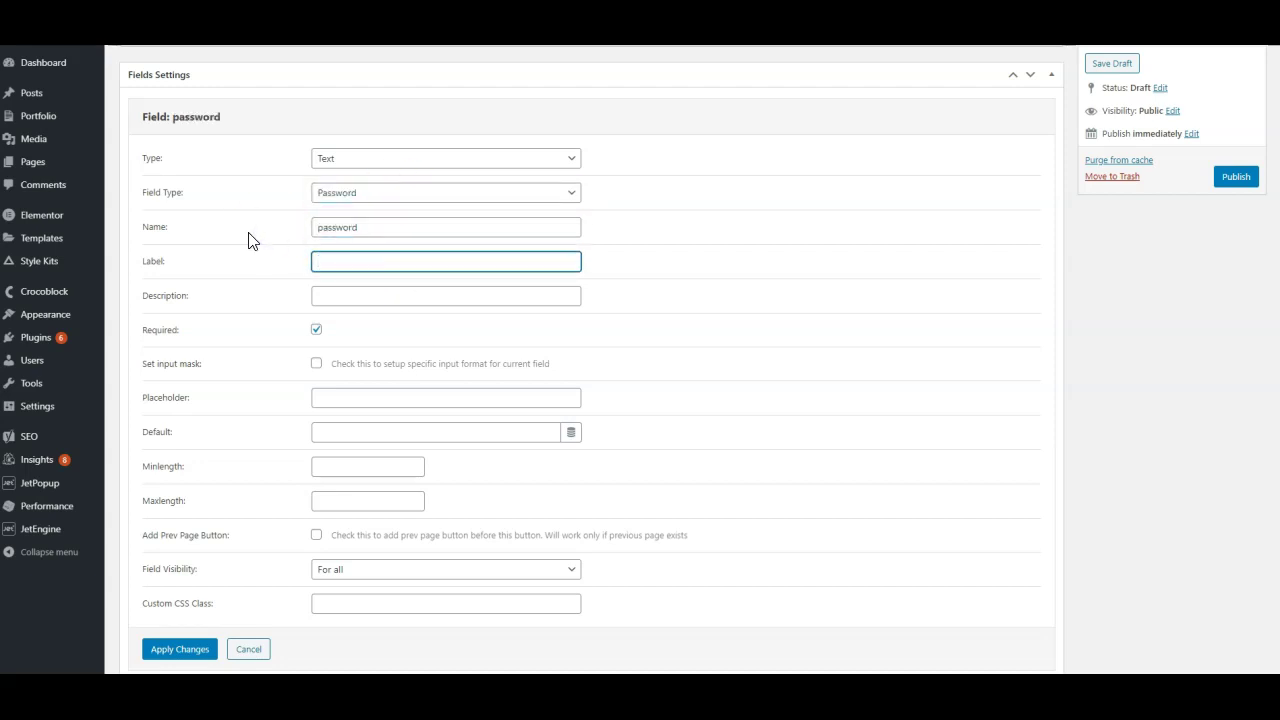
pyautogui.write('Password')
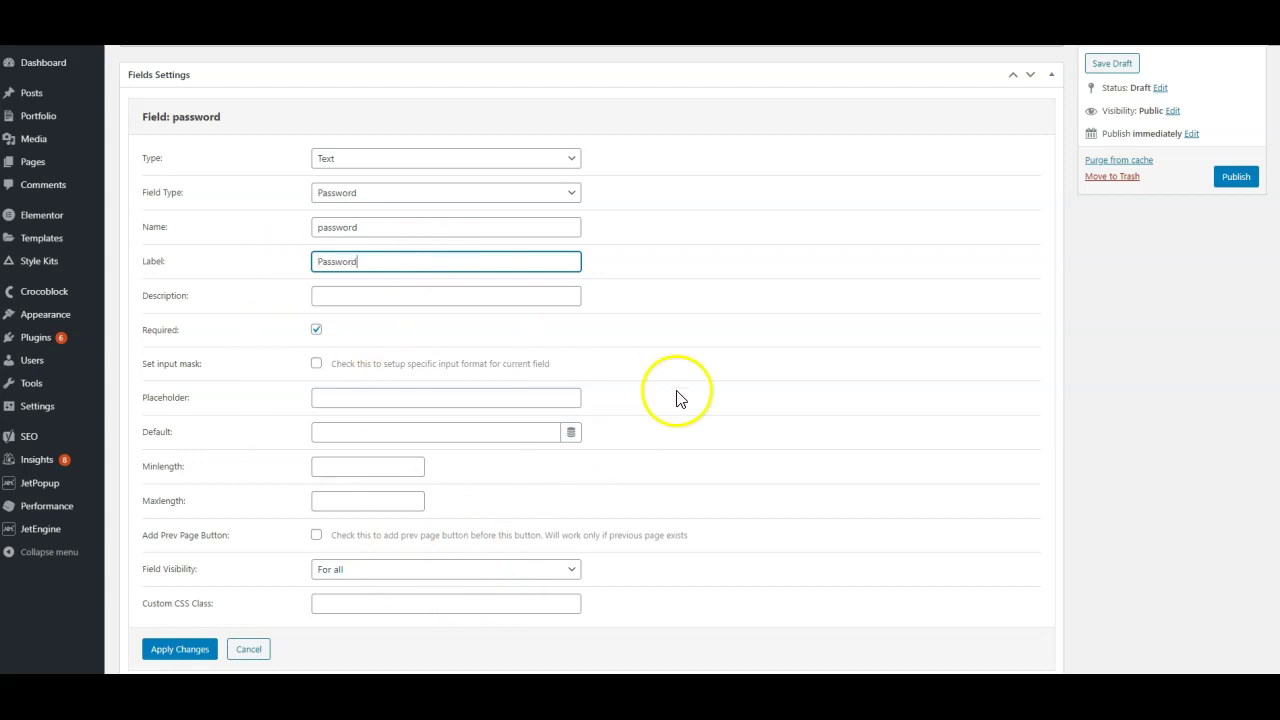
pyautogui.click(734, 378)
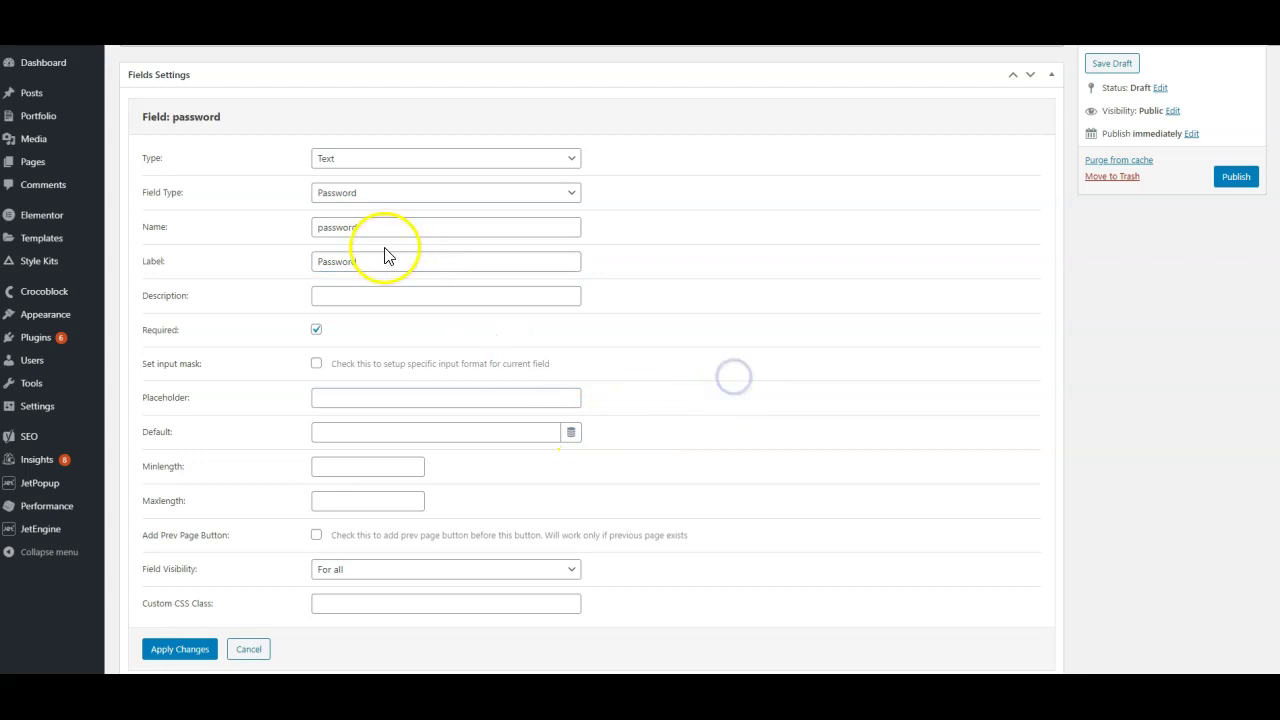
pyautogui.click(180, 649)
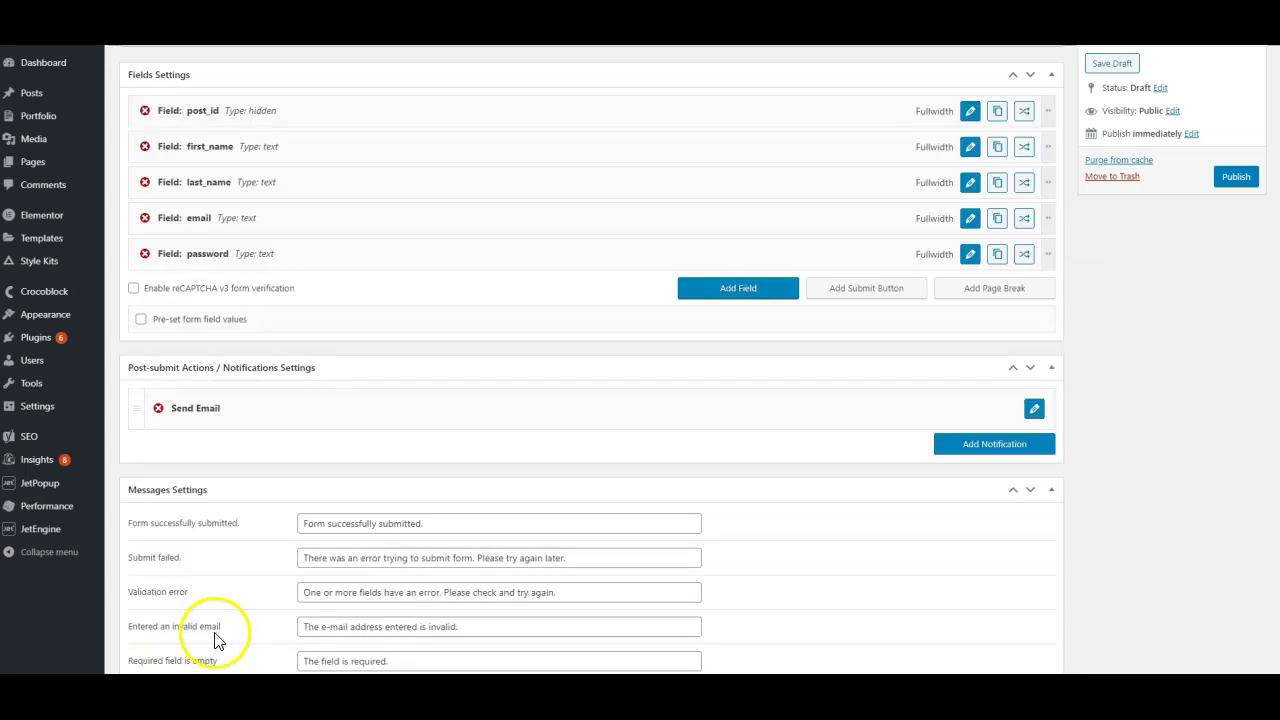
# Step: Reopen the password field's settings, examine the Custom CSS Class option and apply the field unchanged
pyautogui.click(970, 254)
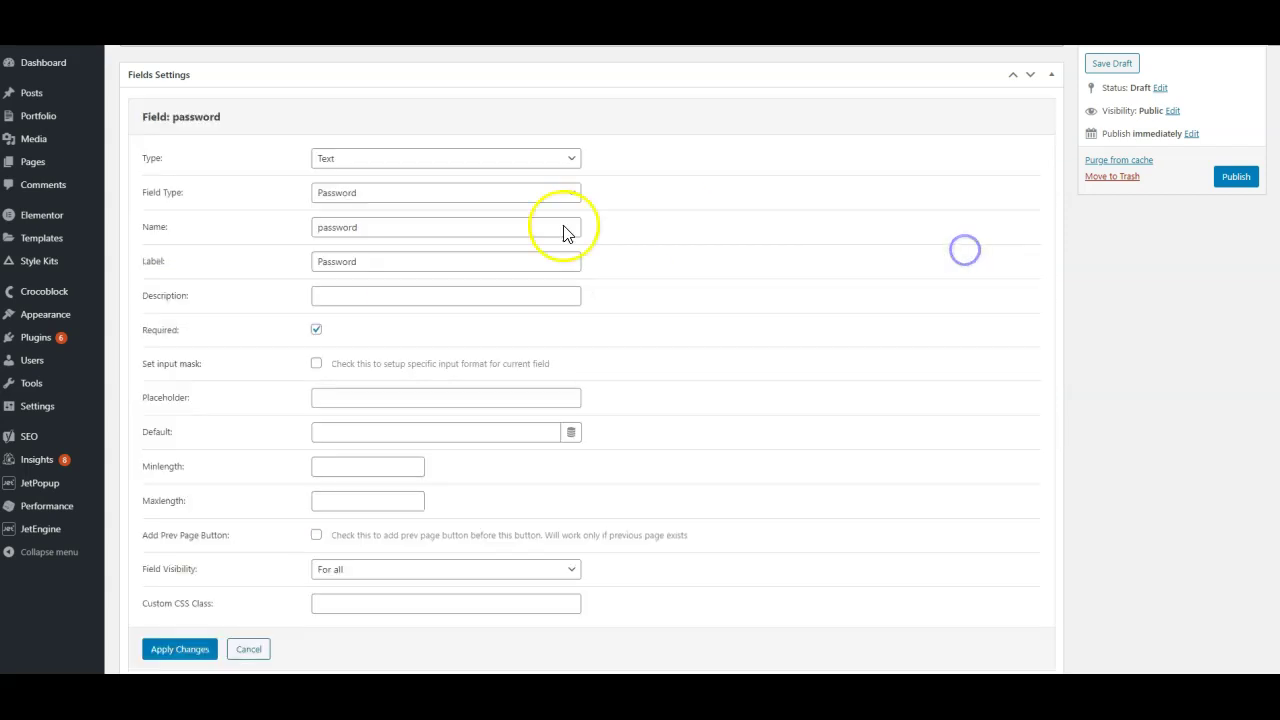
pyautogui.scroll(-2, 366, 434)
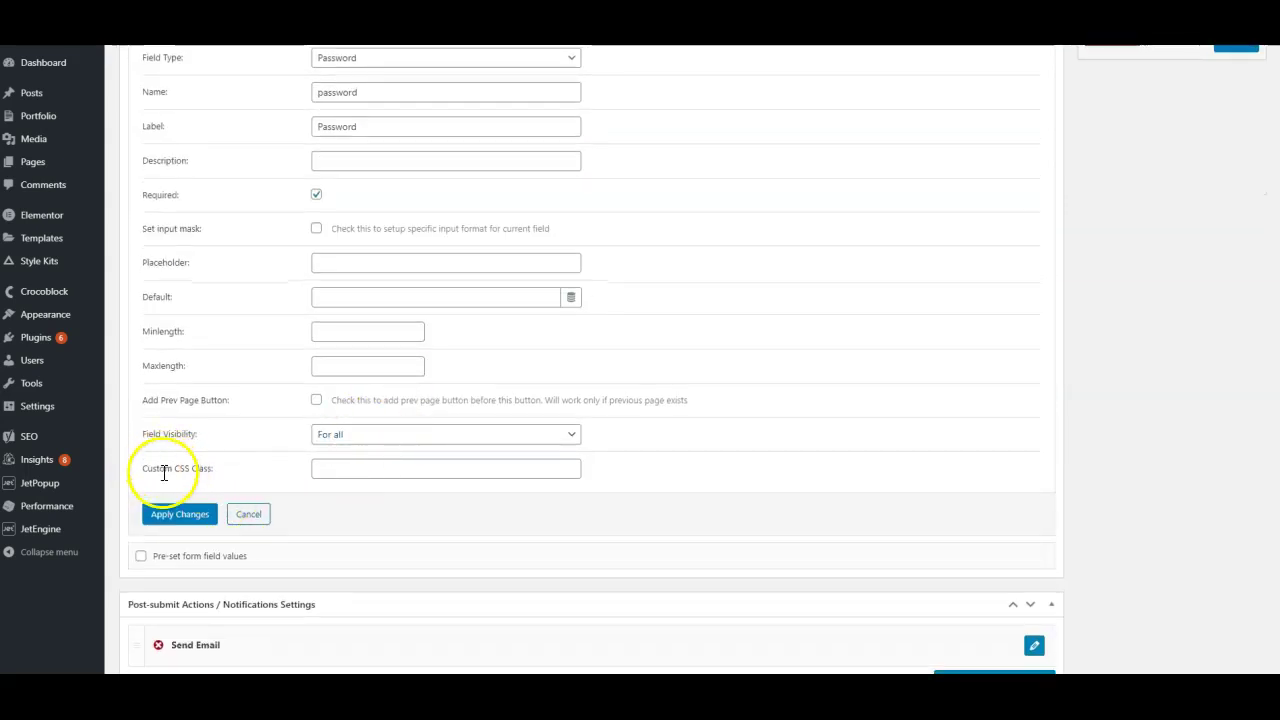
pyautogui.moveTo(213, 468); pyautogui.dragTo(151, 474)
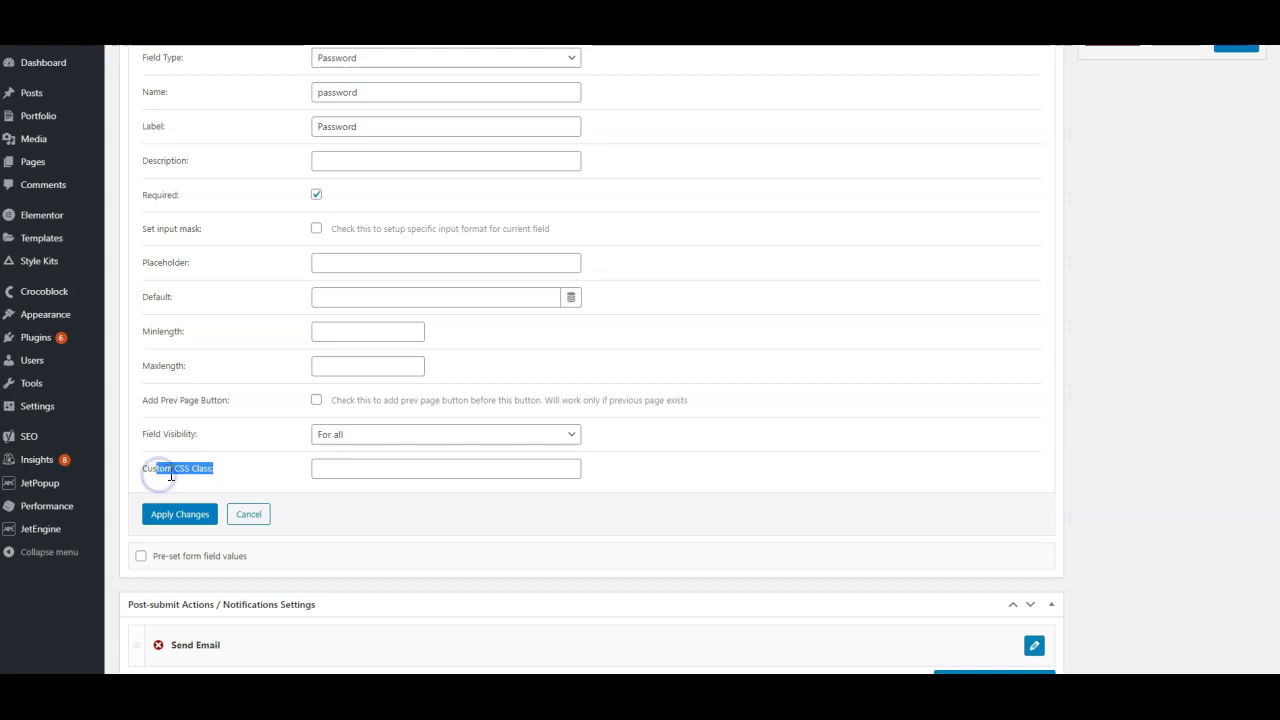
pyautogui.click(217, 284)
pyautogui.click(190, 528)
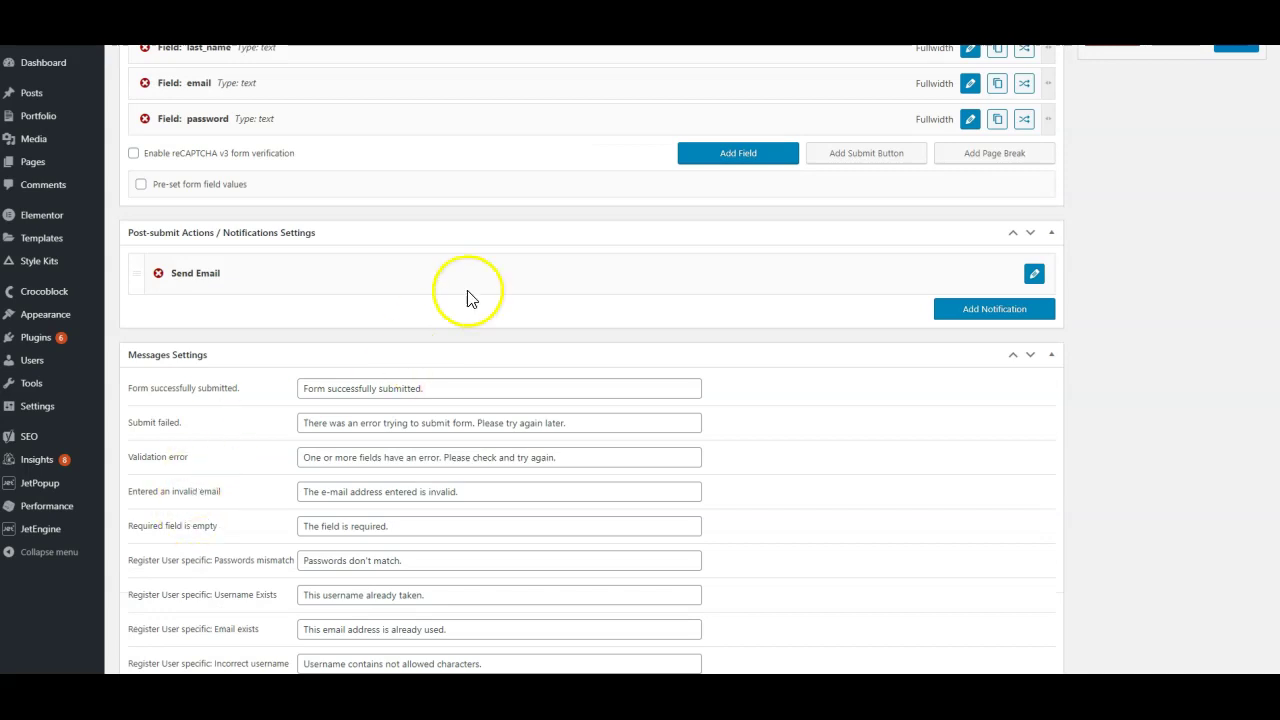
# Step: Open the Send Email notification for editing and examine its message content and Post ID macro line
pyautogui.scroll(5, 460, 290)
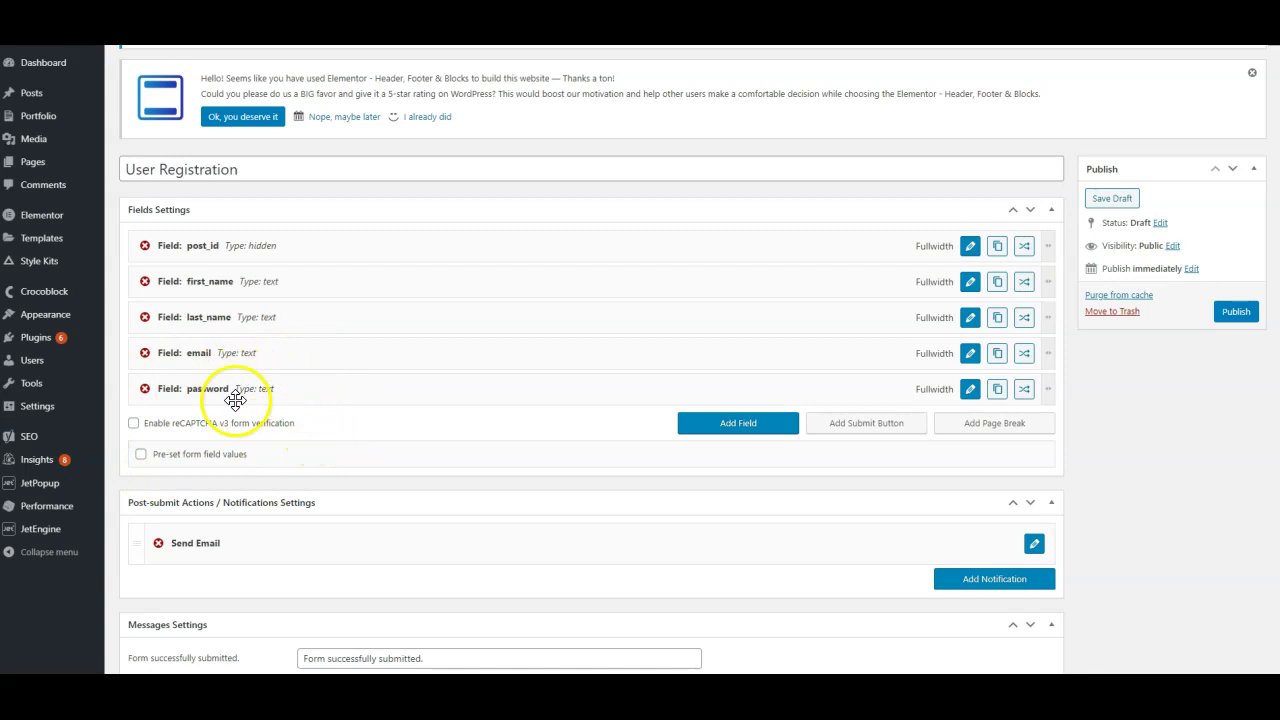
pyautogui.scroll(-1, 234, 400)
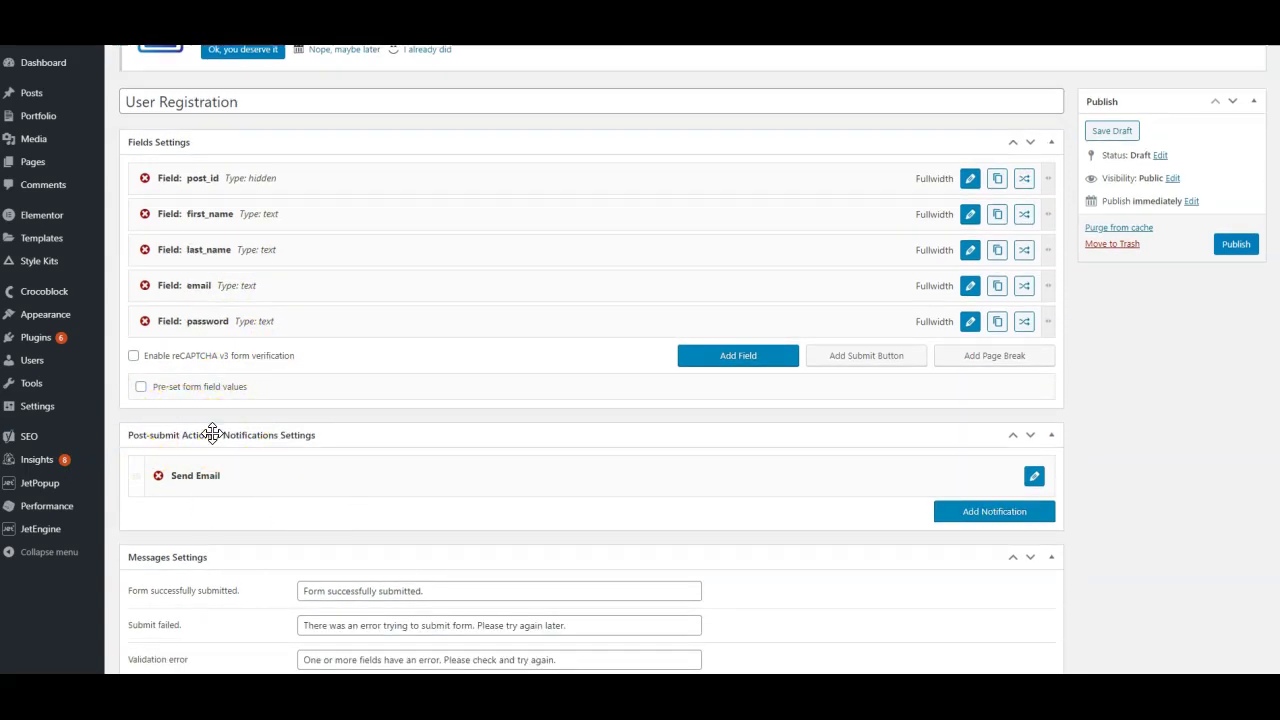
pyautogui.scroll(-2, 228, 486)
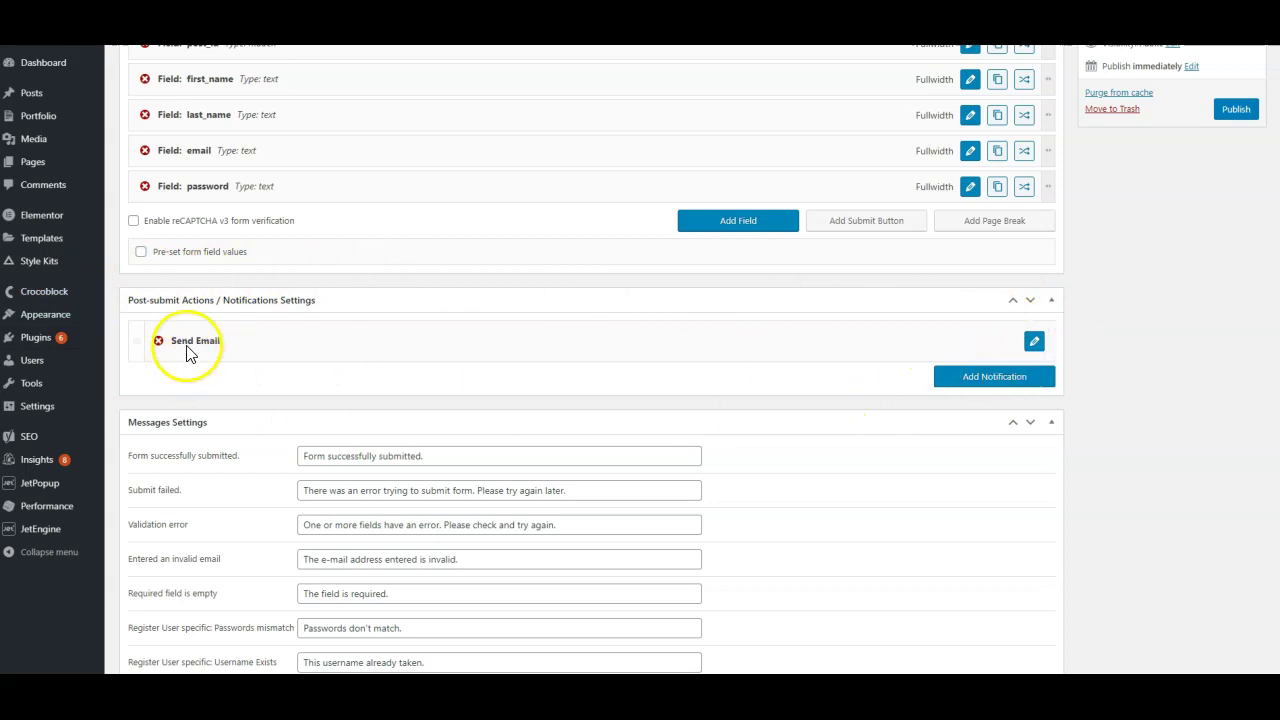
pyautogui.click(1035, 341)
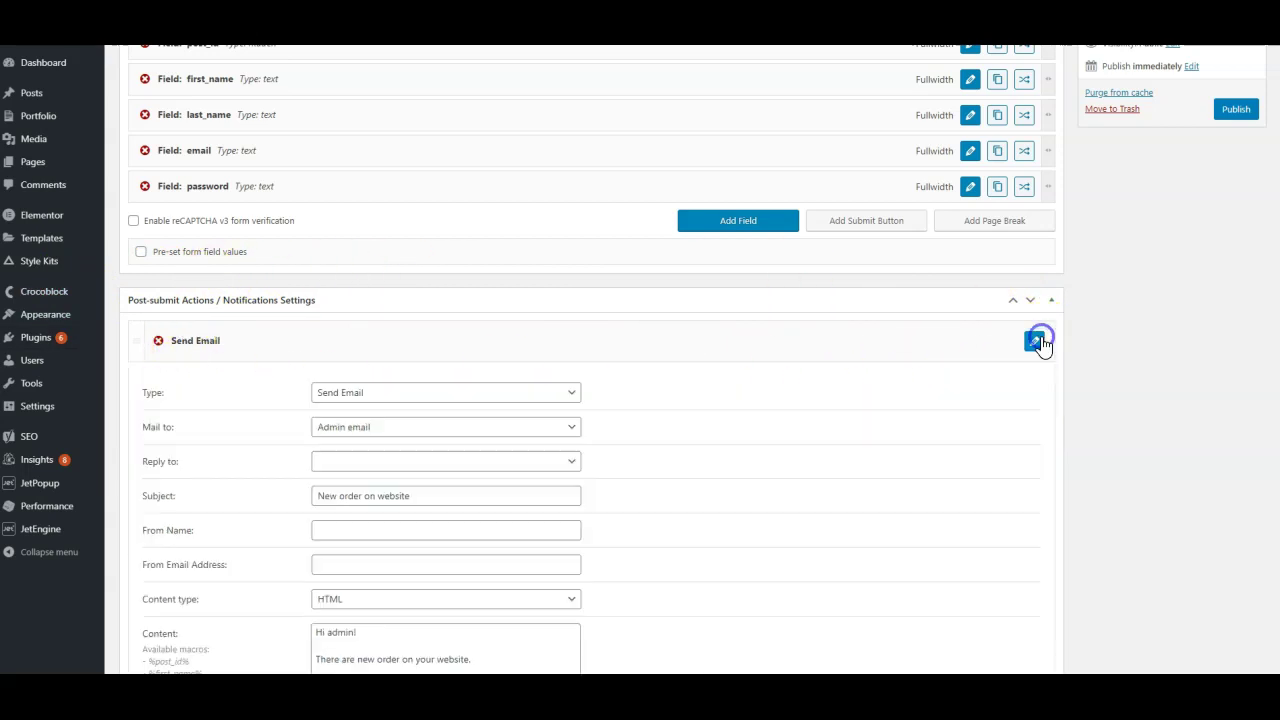
pyautogui.scroll(-2, 491, 406)
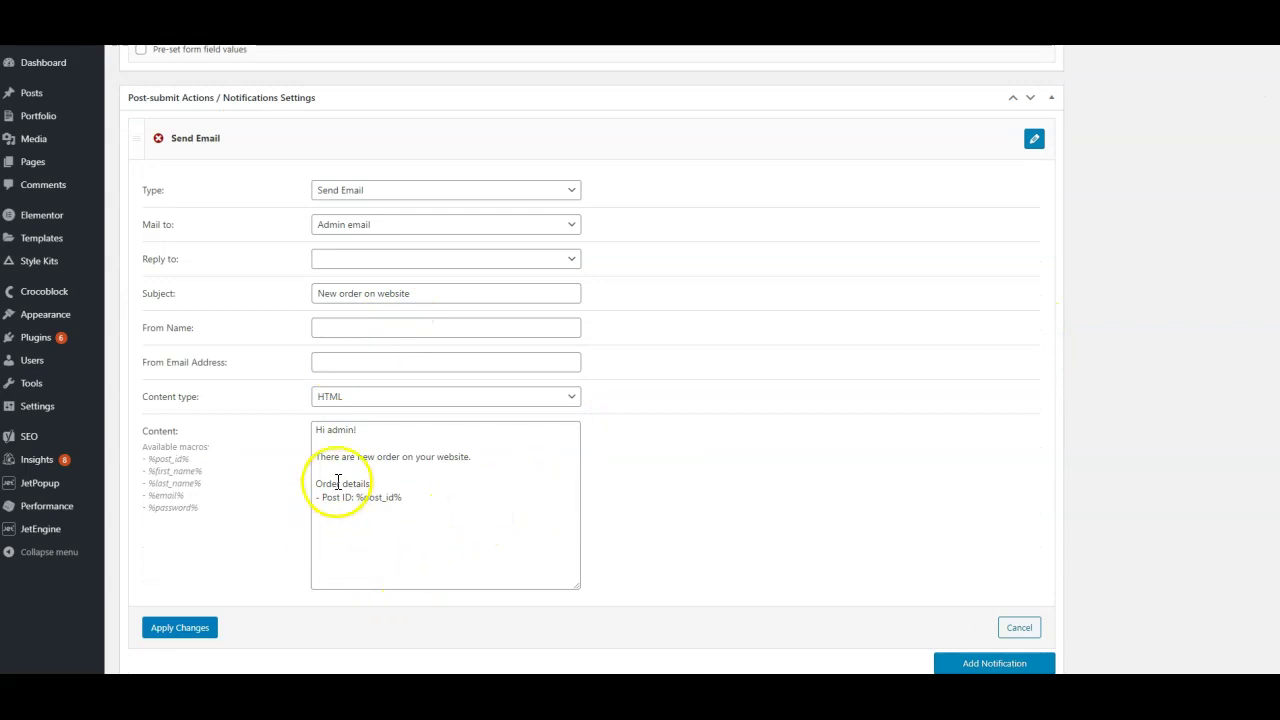
pyautogui.moveTo(457, 497); pyautogui.dragTo(291, 451)
pyautogui.click(324, 438)
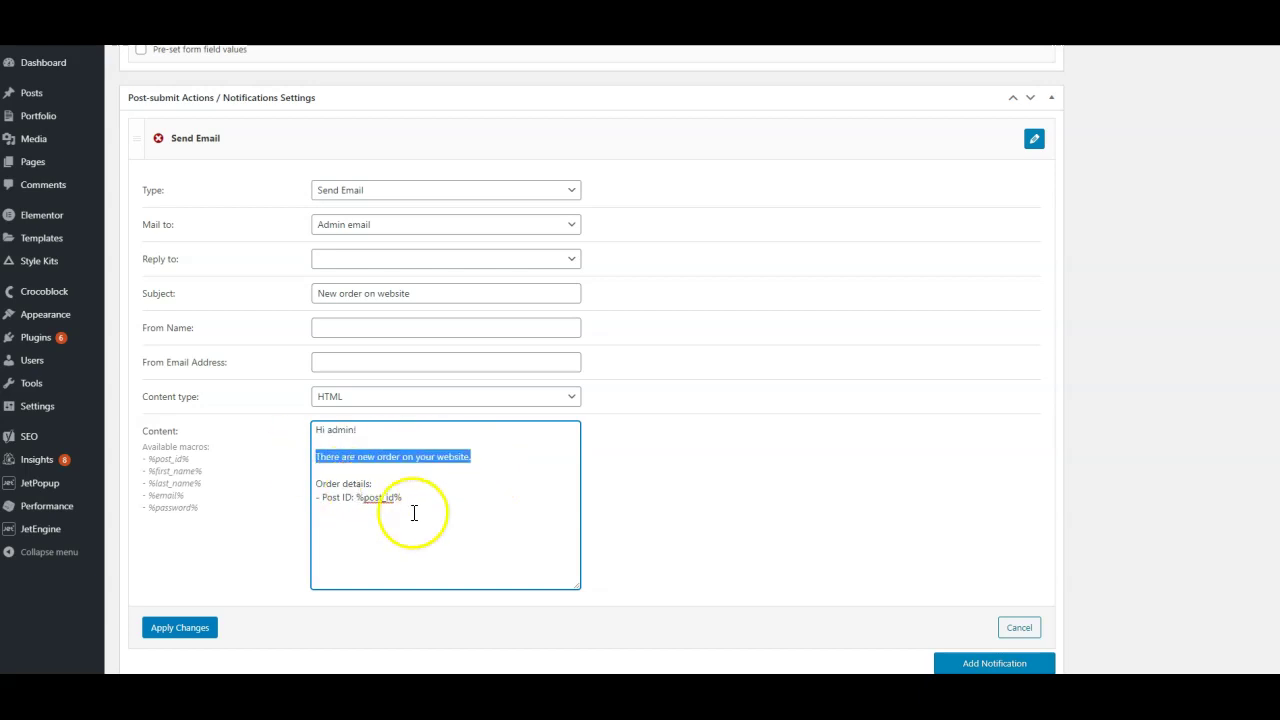
pyautogui.moveTo(437, 500); pyautogui.dragTo(318, 500)
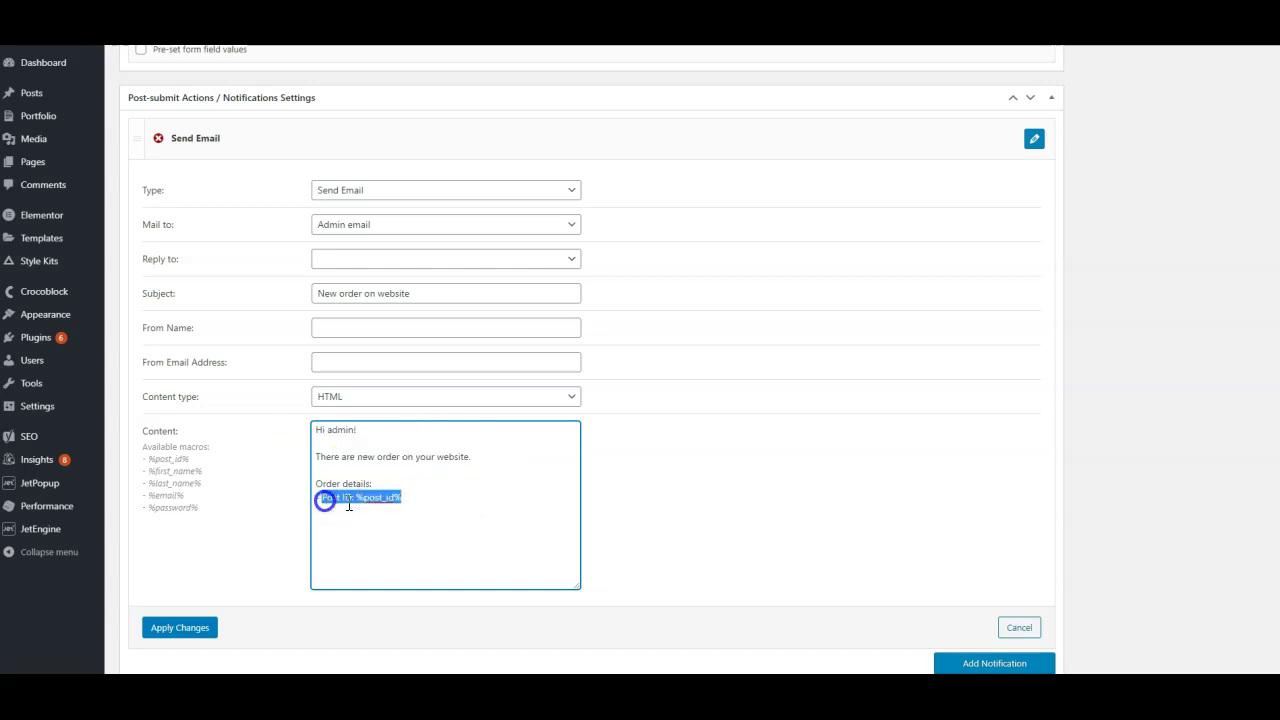
pyautogui.click(360, 497)
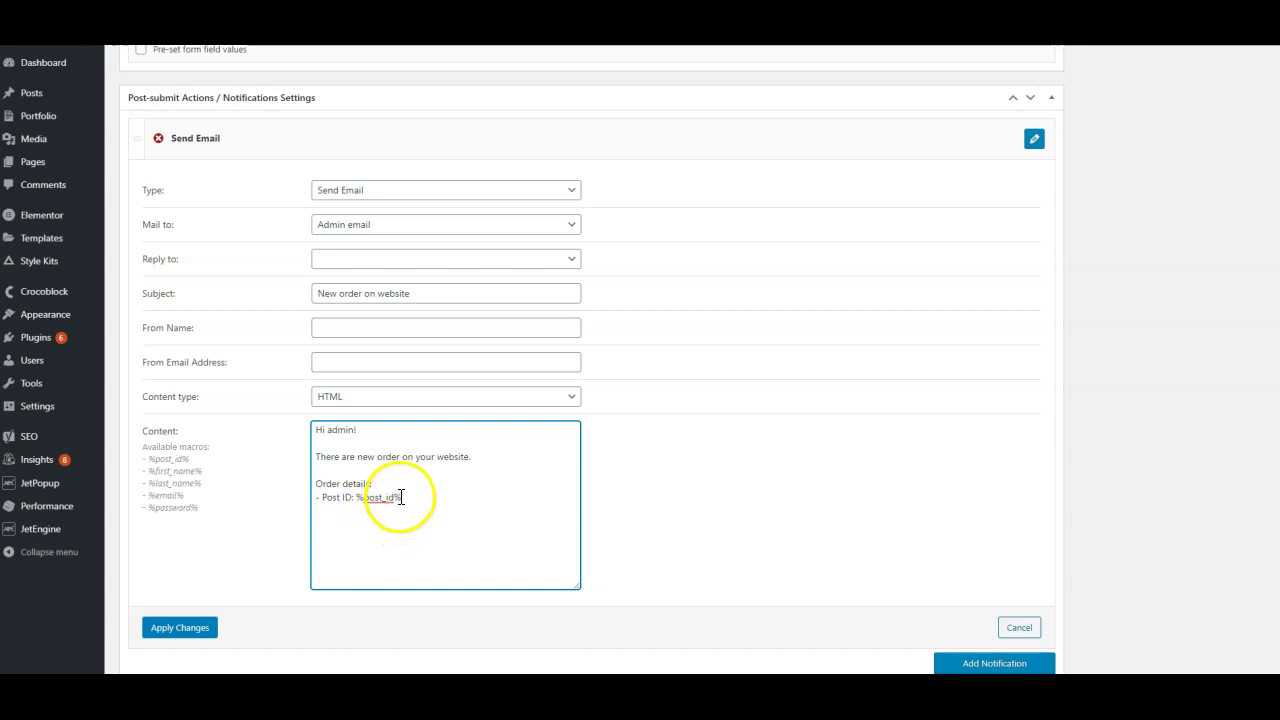
# Step: Replace the post_id macro in the Send Email notification's content with %first_name%
pyautogui.click(400, 497)
pyautogui.scroll(4, 431, 491)
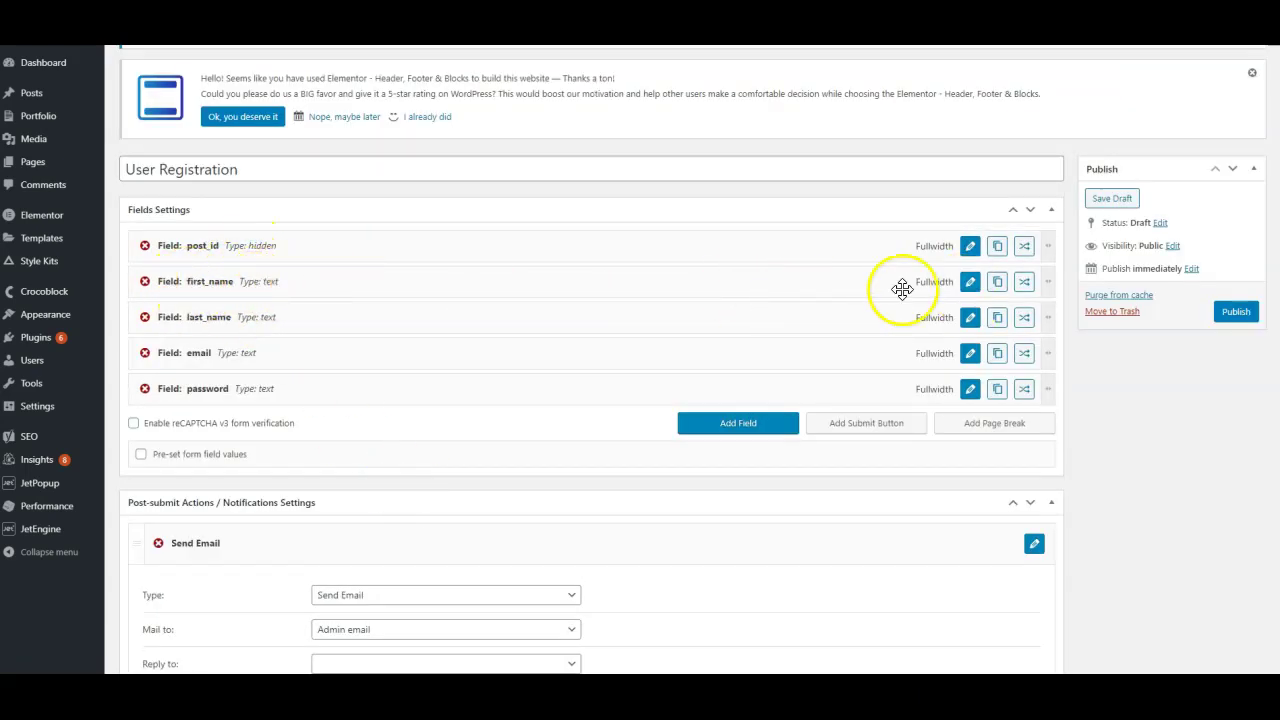
pyautogui.scroll(-2, 429, 609)
pyautogui.scroll(-2, 423, 551)
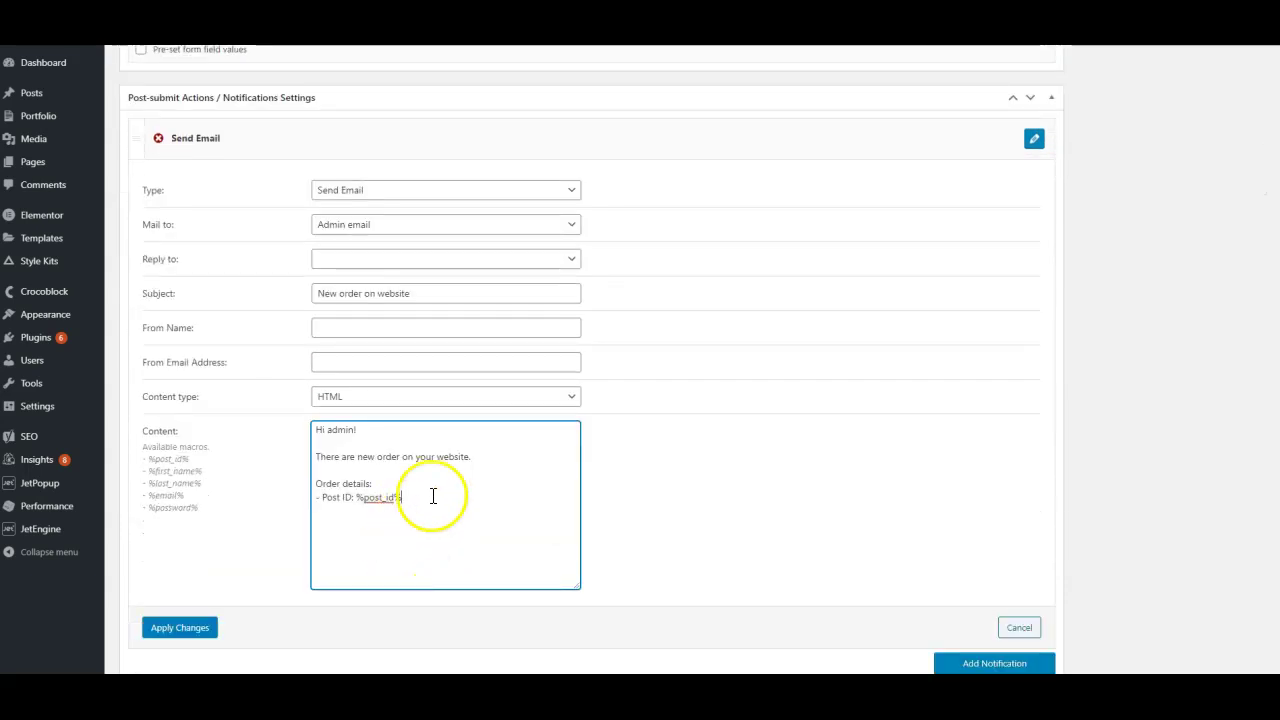
pyautogui.press('BackSpace')
pyautogui.press('BackSpace')
pyautogui.press('BackSpace')
pyautogui.press('BackSpace')
pyautogui.press('BackSpace')
pyautogui.press('BackSpace')
pyautogui.press('BackSpace')
pyautogui.press('BackSpace')
pyautogui.write('first')
# Step: Change the "Post ID:" text before the macro to "Users First Name :" and apply the notification changes
pyautogui.doubleClick(331, 498)
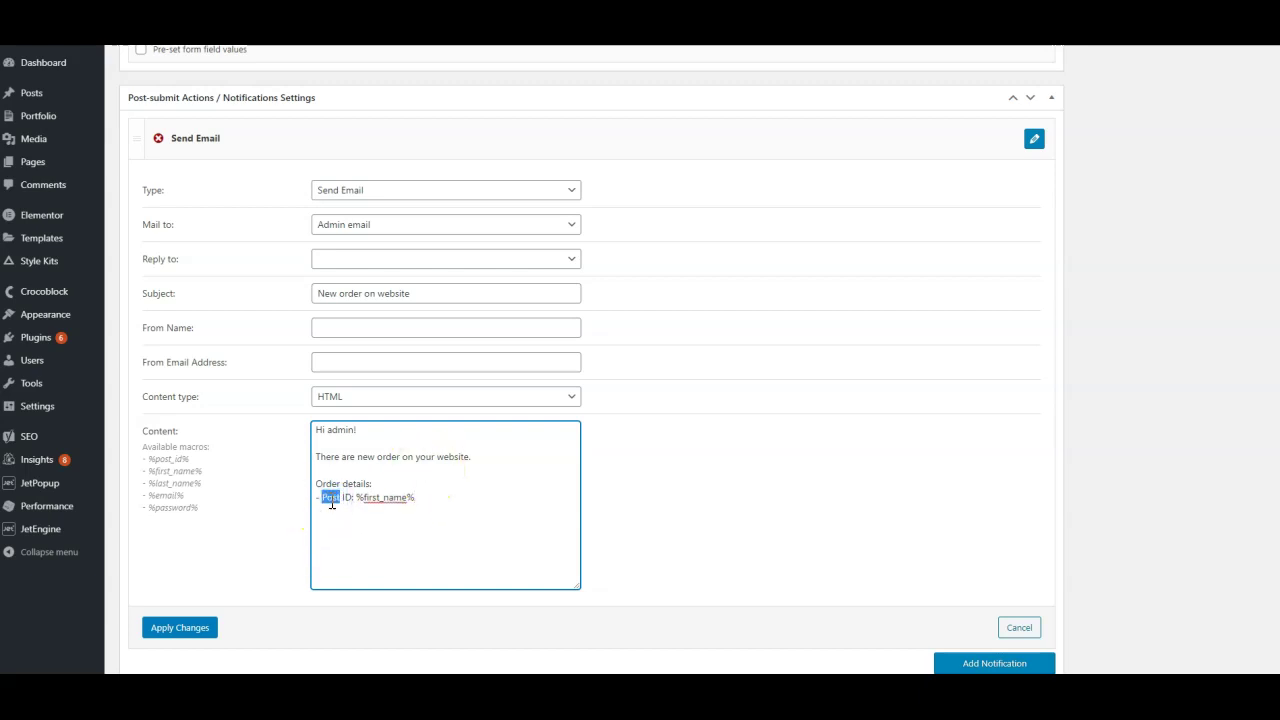
pyautogui.write('Users First Name')
pyautogui.press('Delete')
pyautogui.press('Delete')
pyautogui.press('Delete')
pyautogui.write(':')
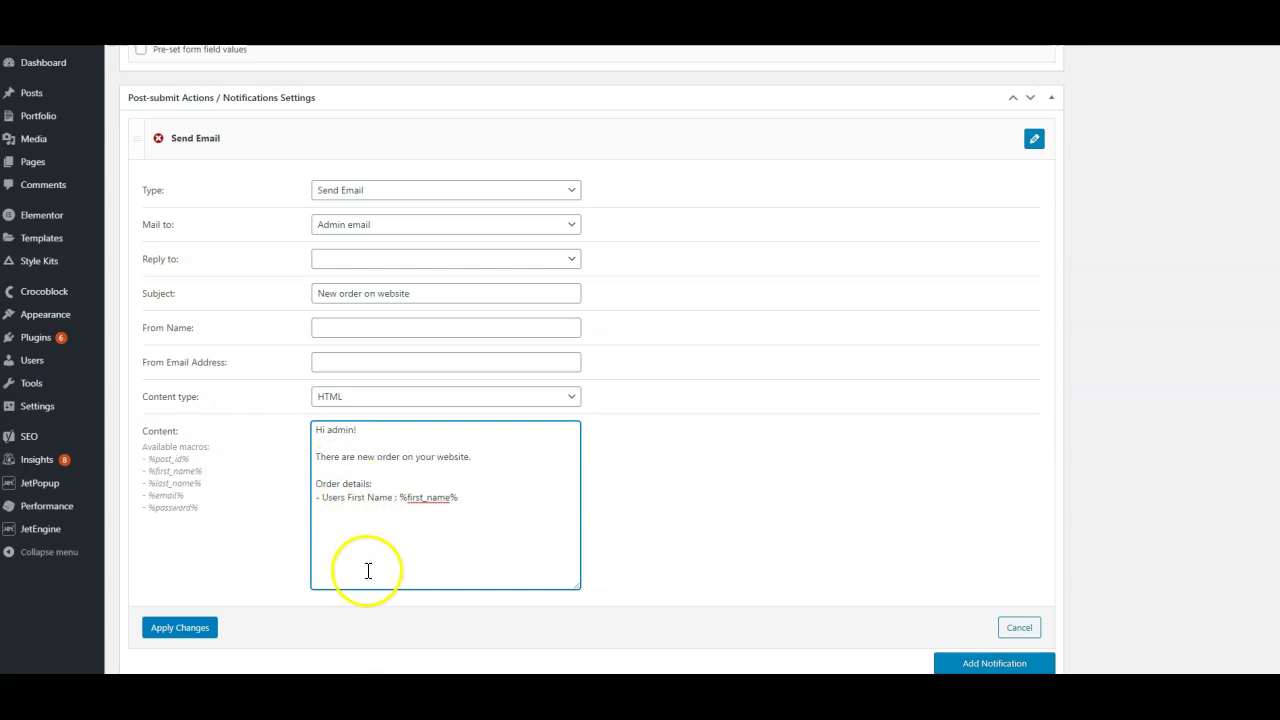
pyautogui.moveTo(209, 514); pyautogui.dragTo(149, 460)
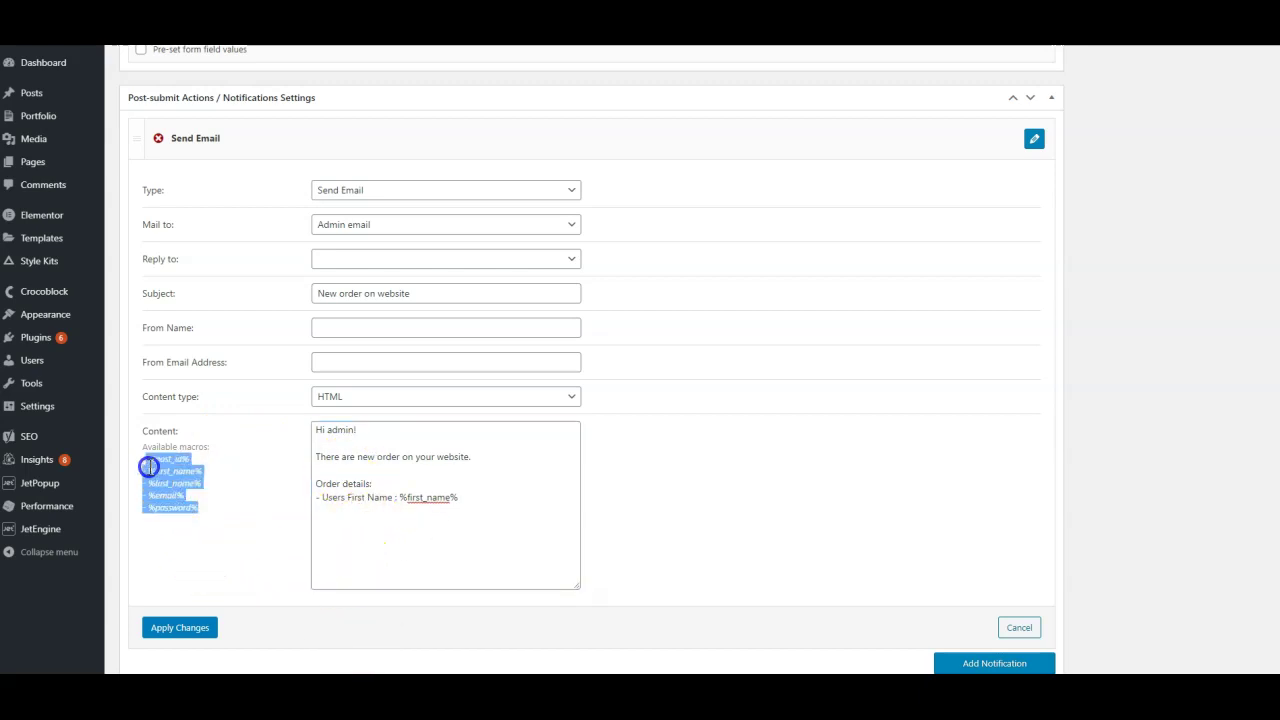
pyautogui.click(183, 493)
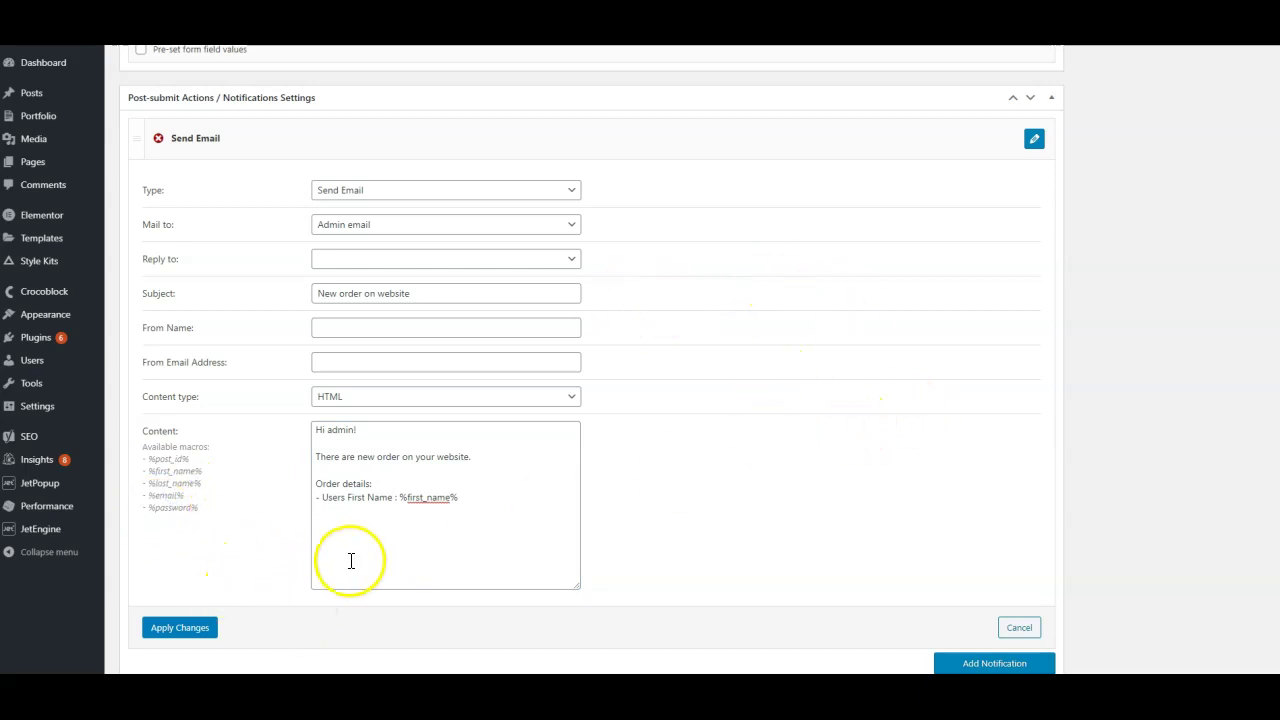
pyautogui.click(207, 626)
# Step: Add a new form field and move it directly below the post_id field
pyautogui.scroll(4, 671, 277)
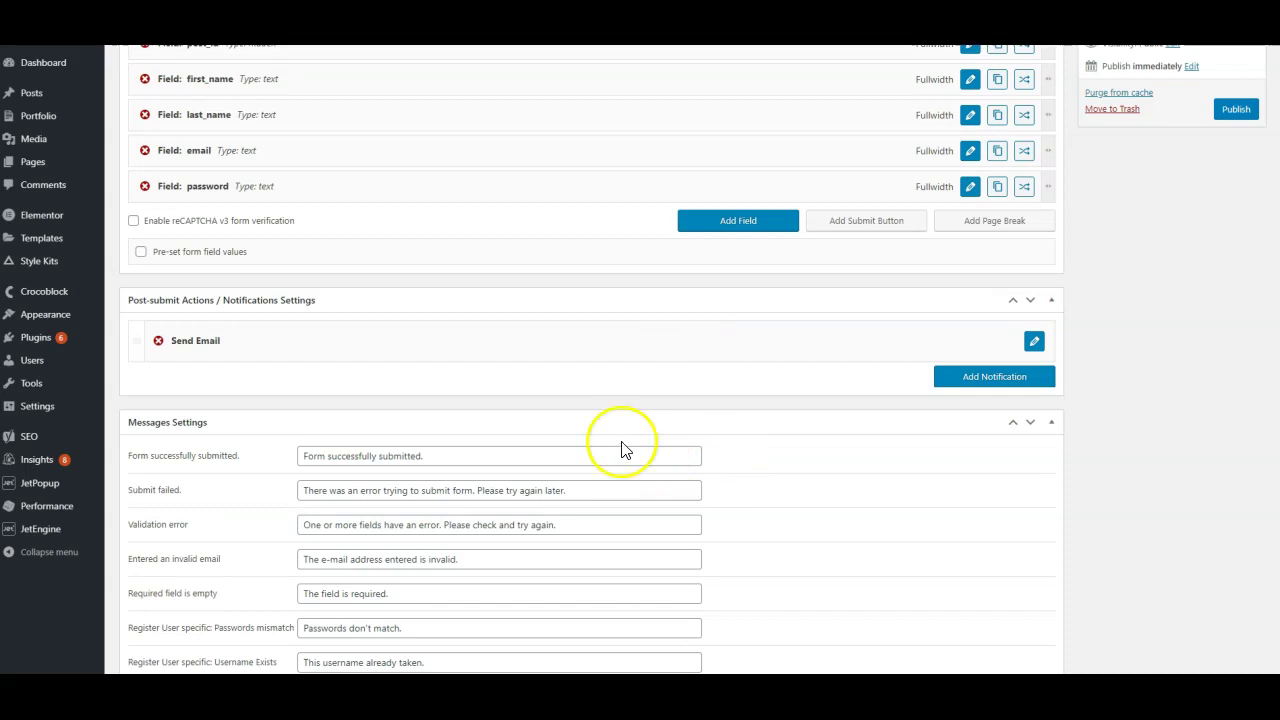
pyautogui.scroll(3, 591, 334)
pyautogui.scroll(-5, 668, 364)
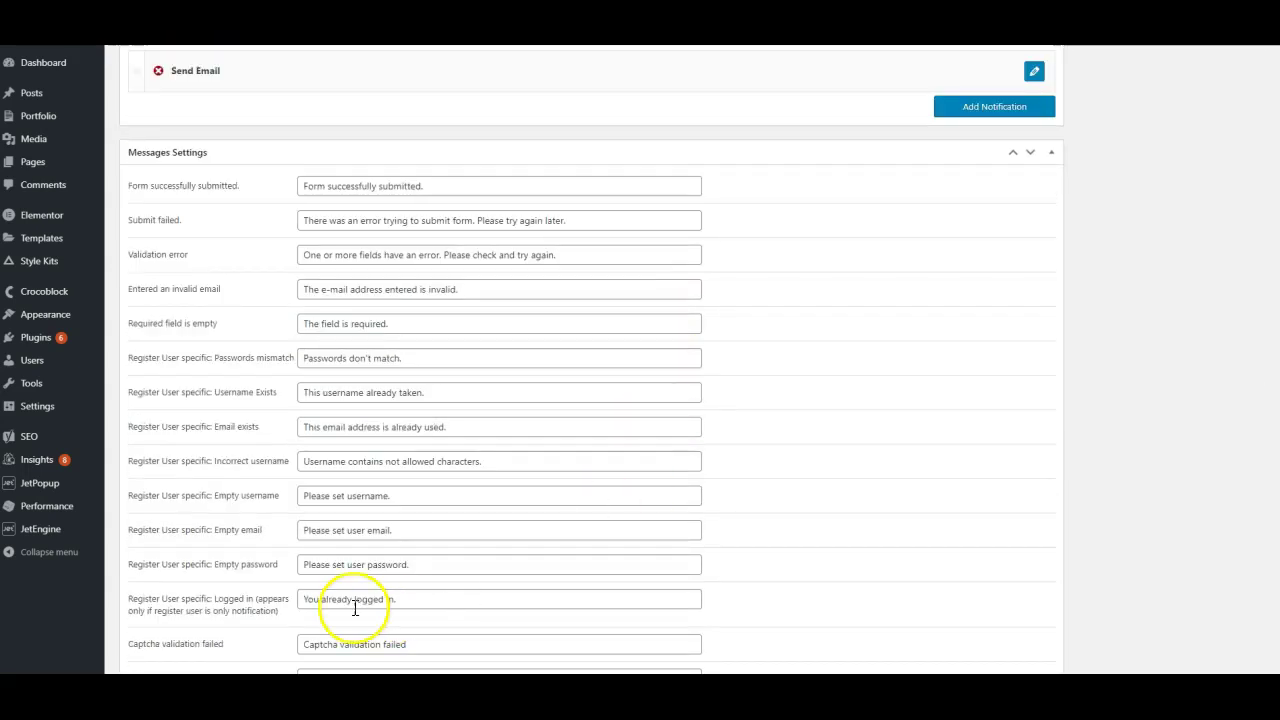
pyautogui.moveTo(304, 461); pyautogui.dragTo(348, 457)
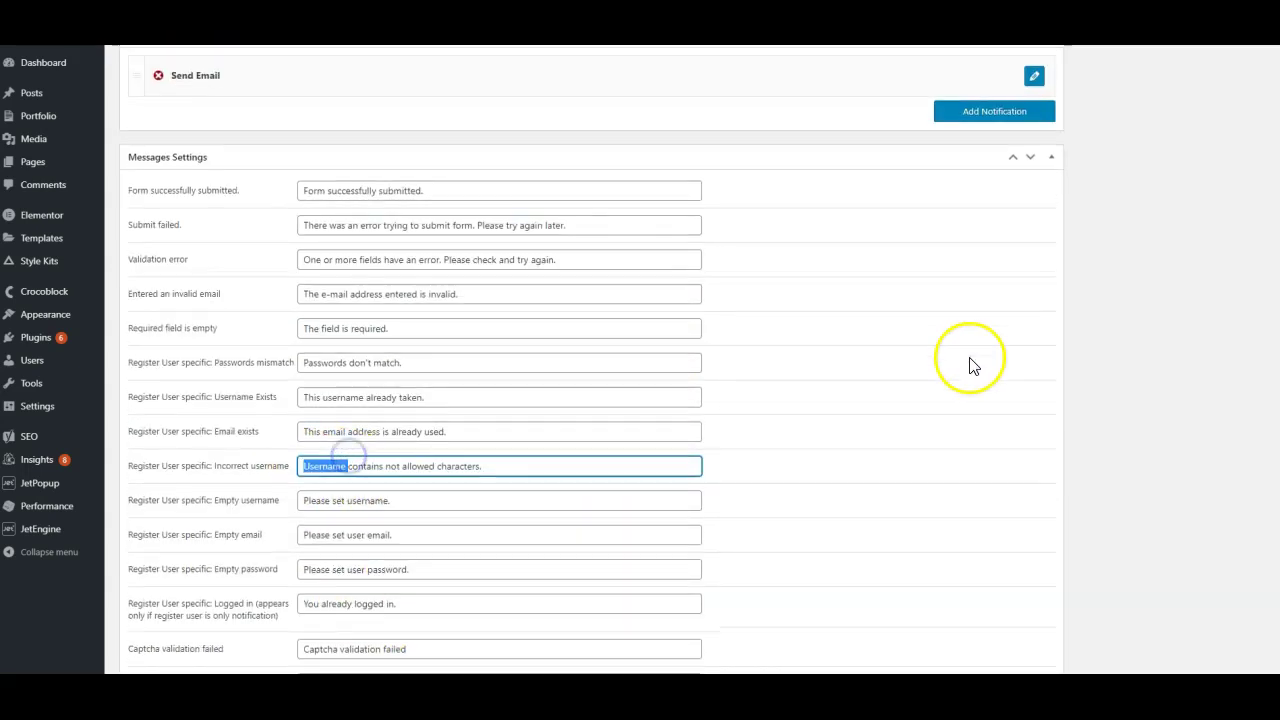
pyautogui.scroll(5, 900, 380)
pyautogui.click(737, 423)
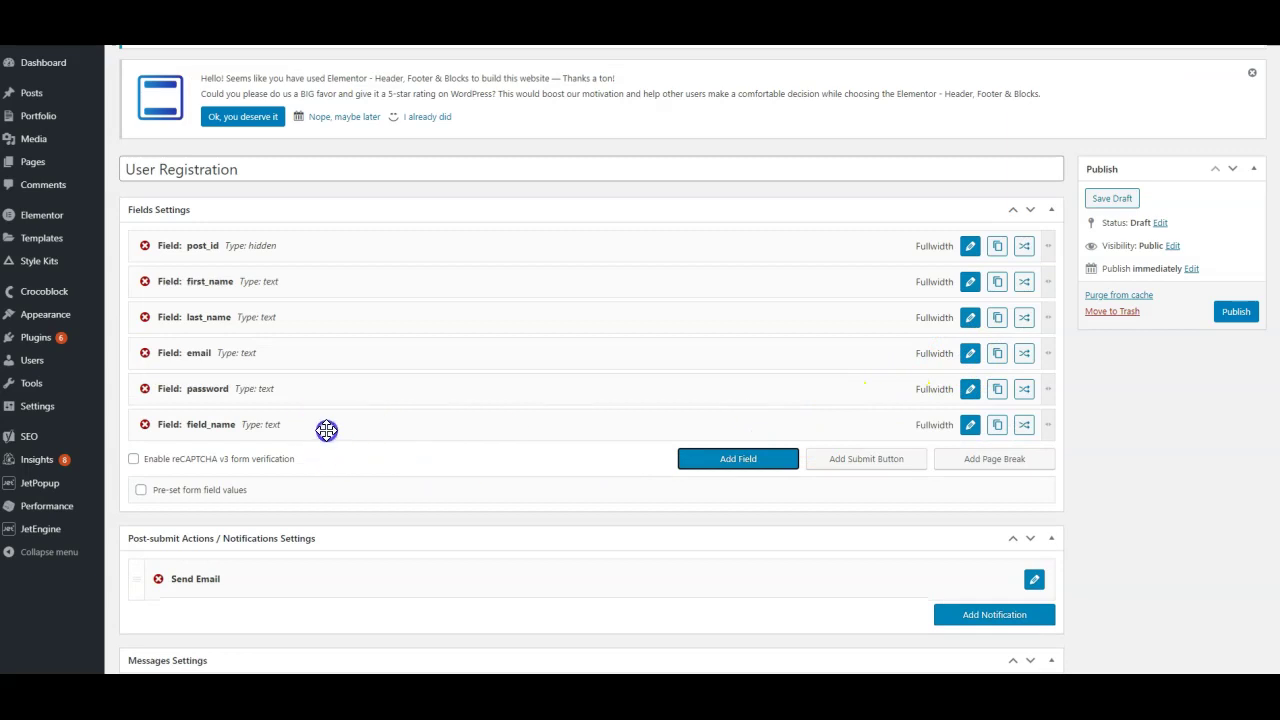
pyautogui.moveTo(326, 429)
pyautogui.mouseDown()
pyautogui.moveTo(349, 246)
pyautogui.moveTo(351, 294)
pyautogui.mouseUp()
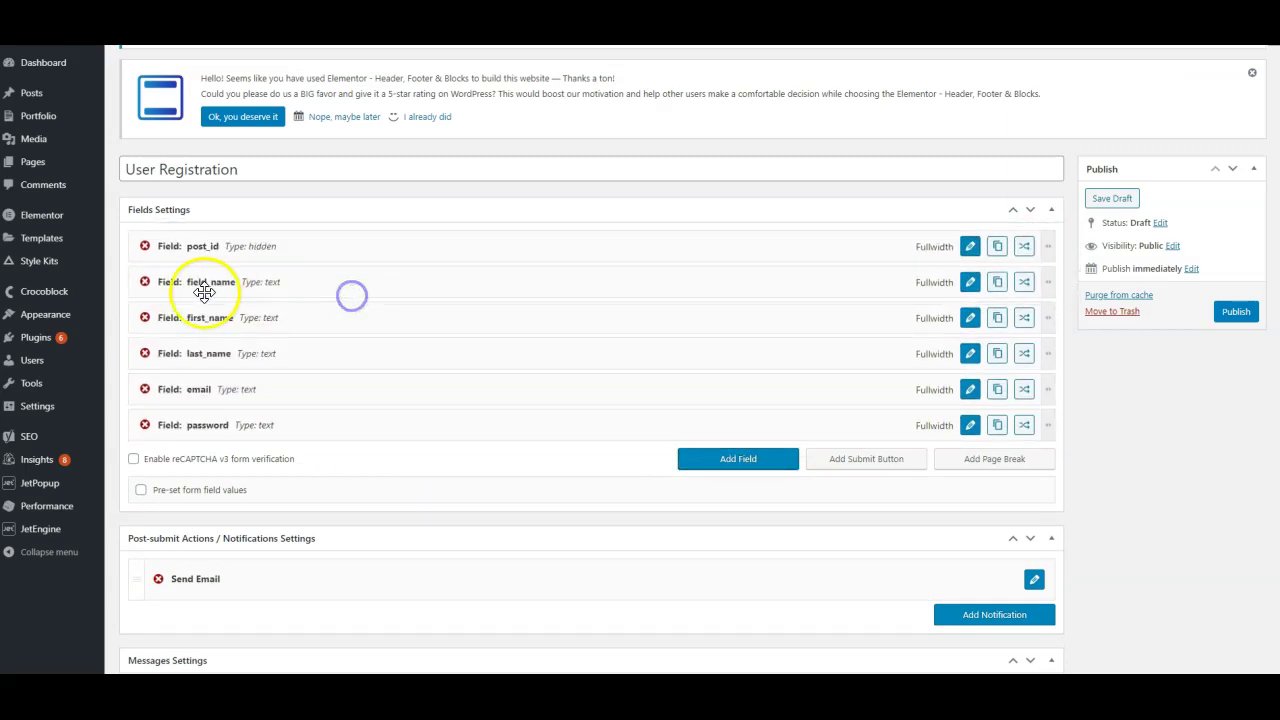
# Step: Give the new field the name username and the label "User name", and apply the changes
pyautogui.click(969, 288)
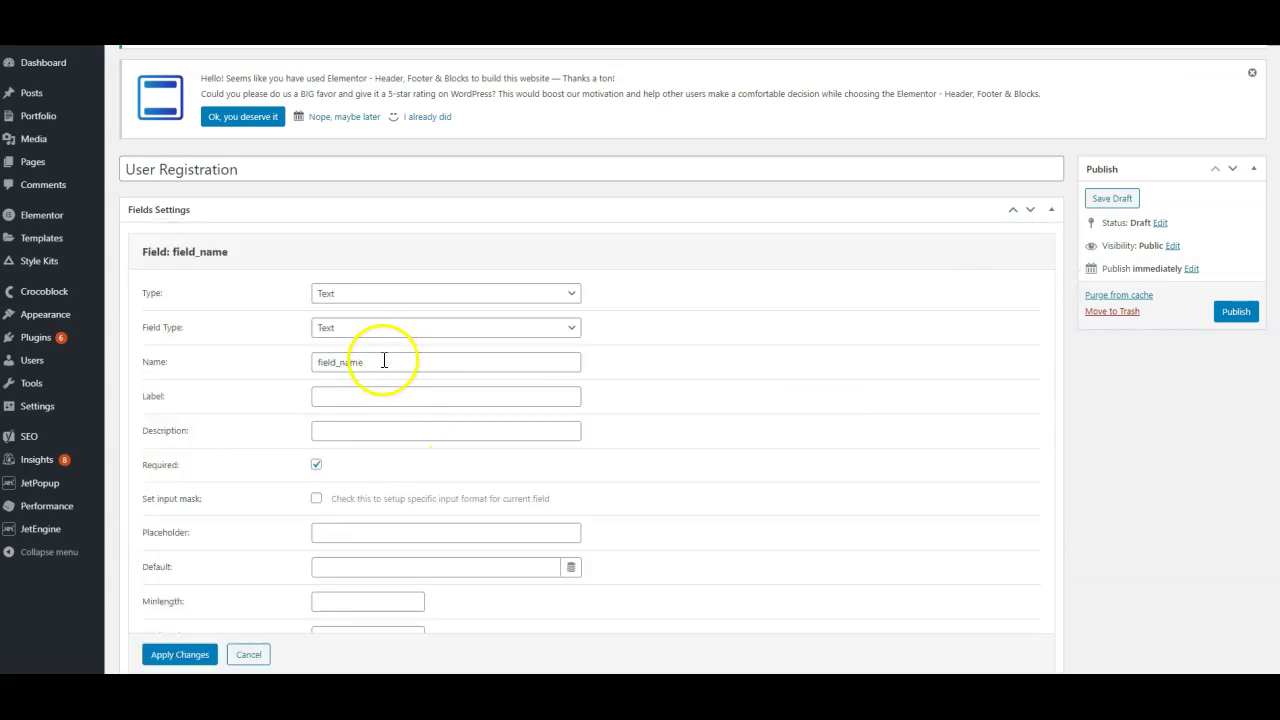
pyautogui.moveTo(383, 361); pyautogui.dragTo(251, 363)
pyautogui.write('username')
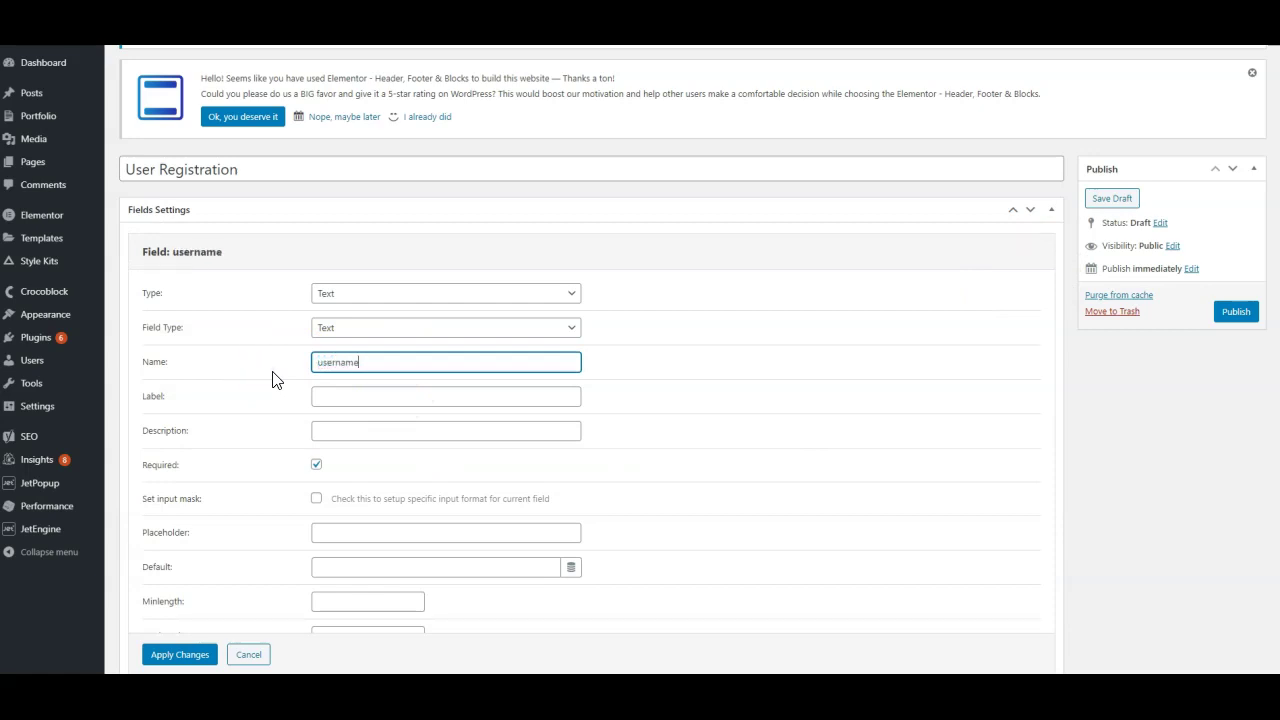
pyautogui.press('Tab')
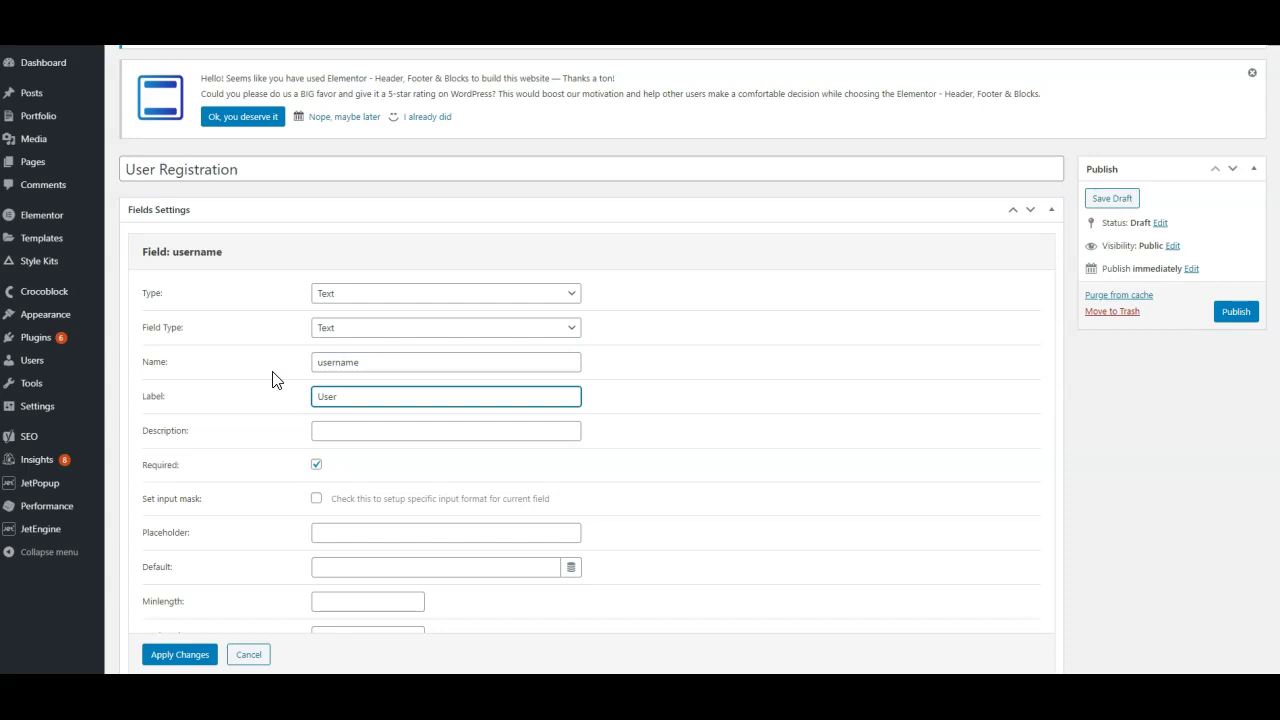
pyautogui.write('User name')
pyautogui.click(1098, 390)
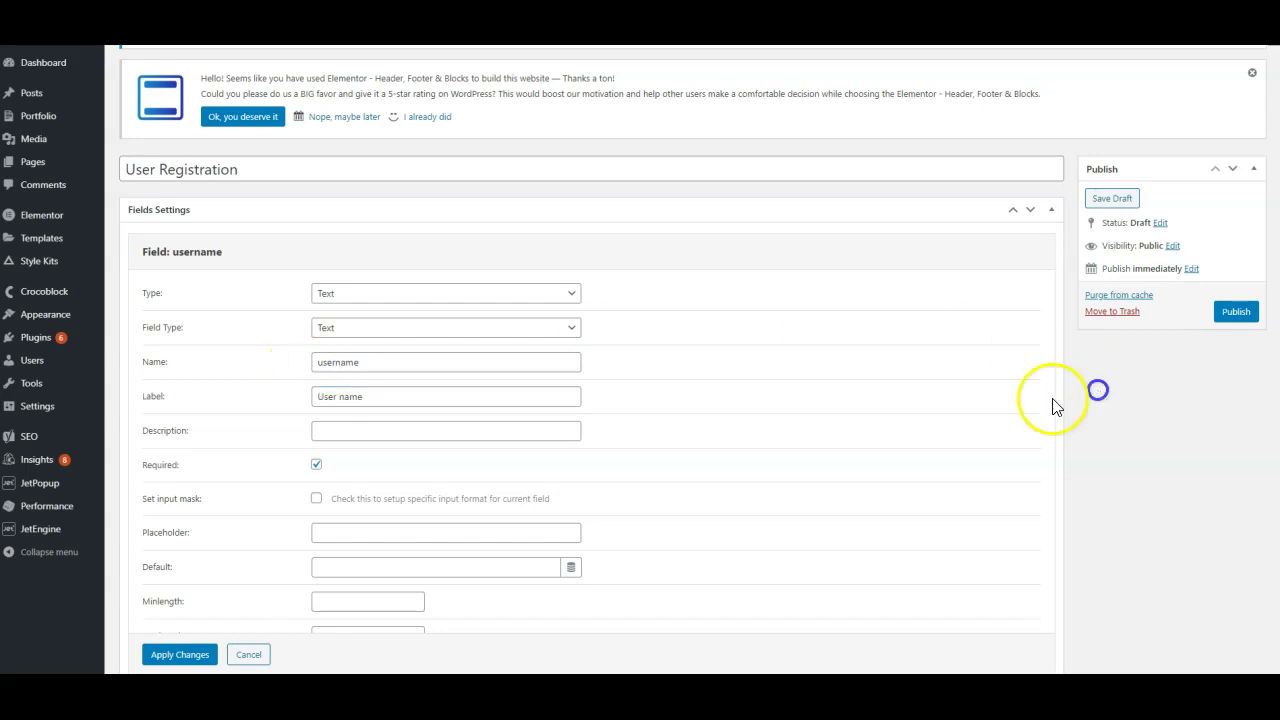
pyautogui.click(170, 657)
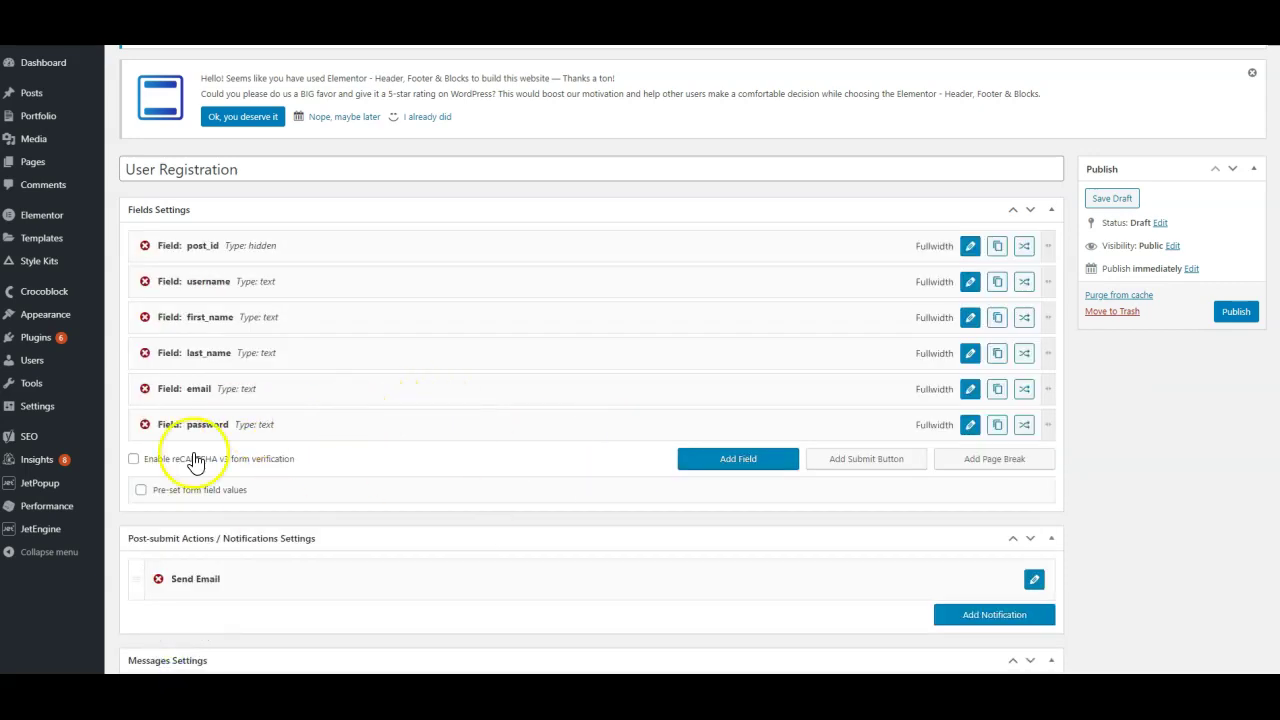
# Step: Add a second post-submit notification and set its type to Register New User
pyautogui.scroll(-1, 281, 519)
pyautogui.click(1000, 480)
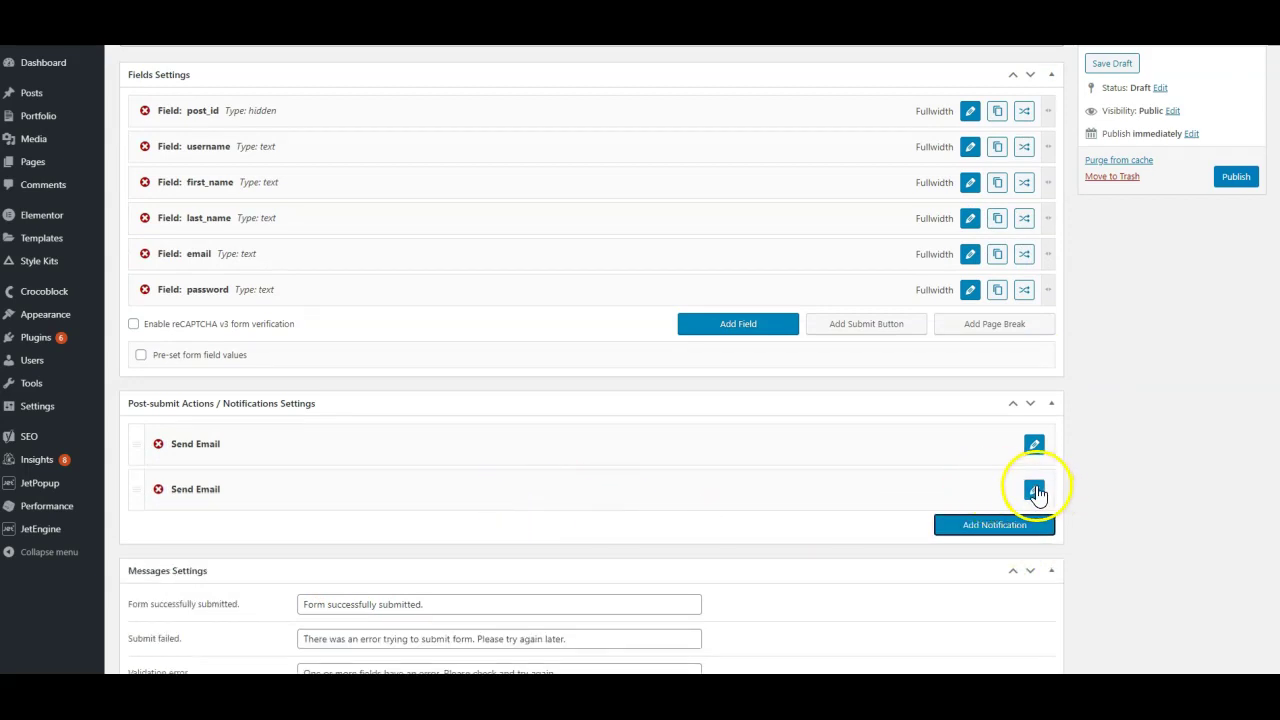
pyautogui.click(1034, 490)
pyautogui.scroll(-2, 423, 477)
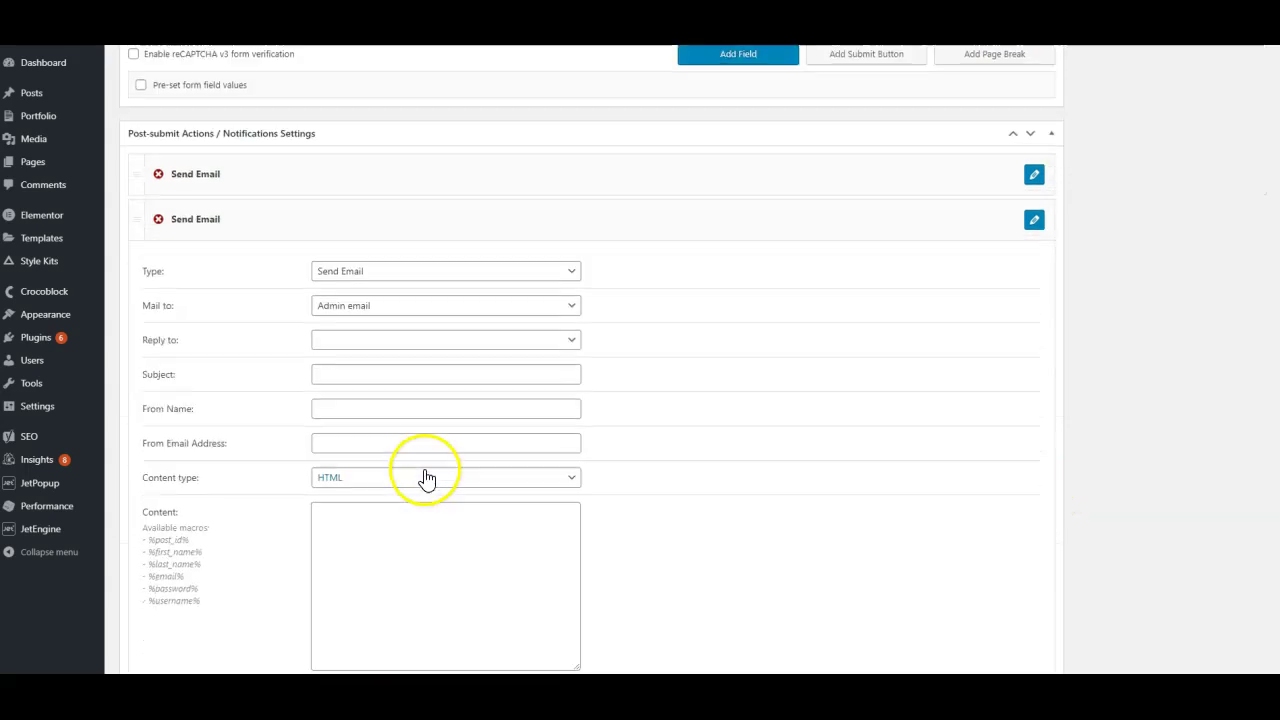
pyautogui.click(502, 285)
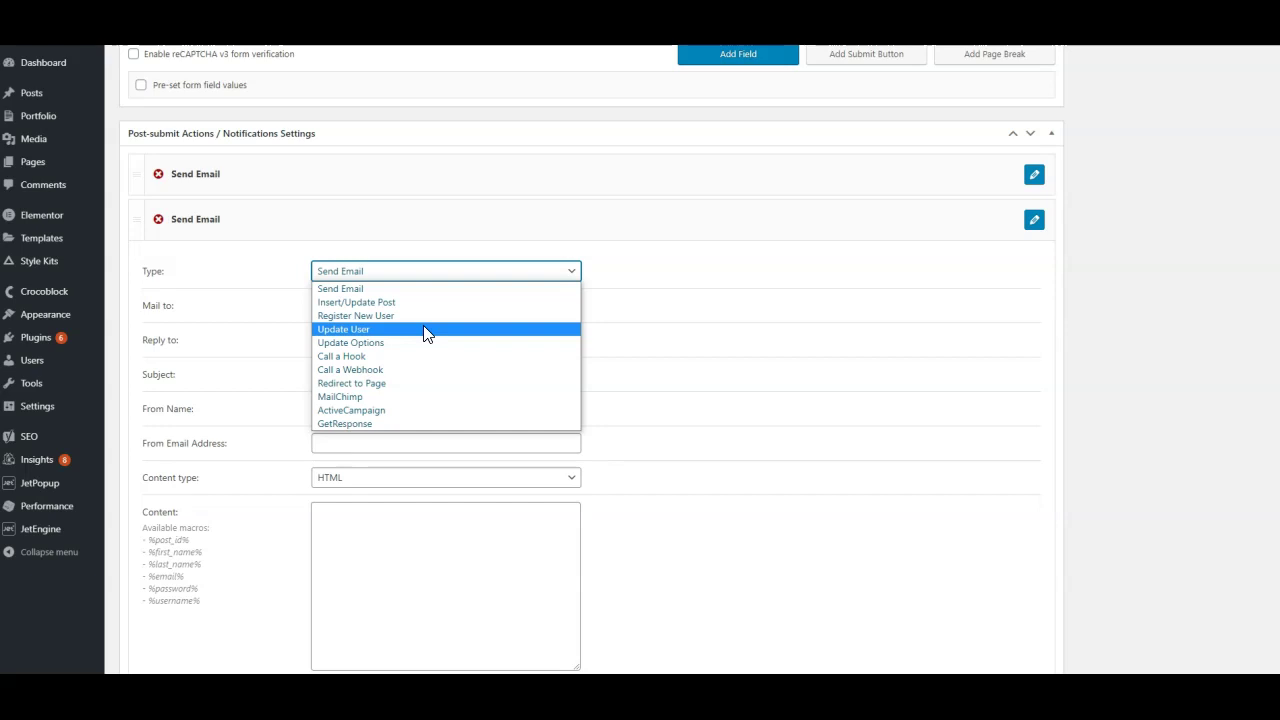
pyautogui.click(426, 316)
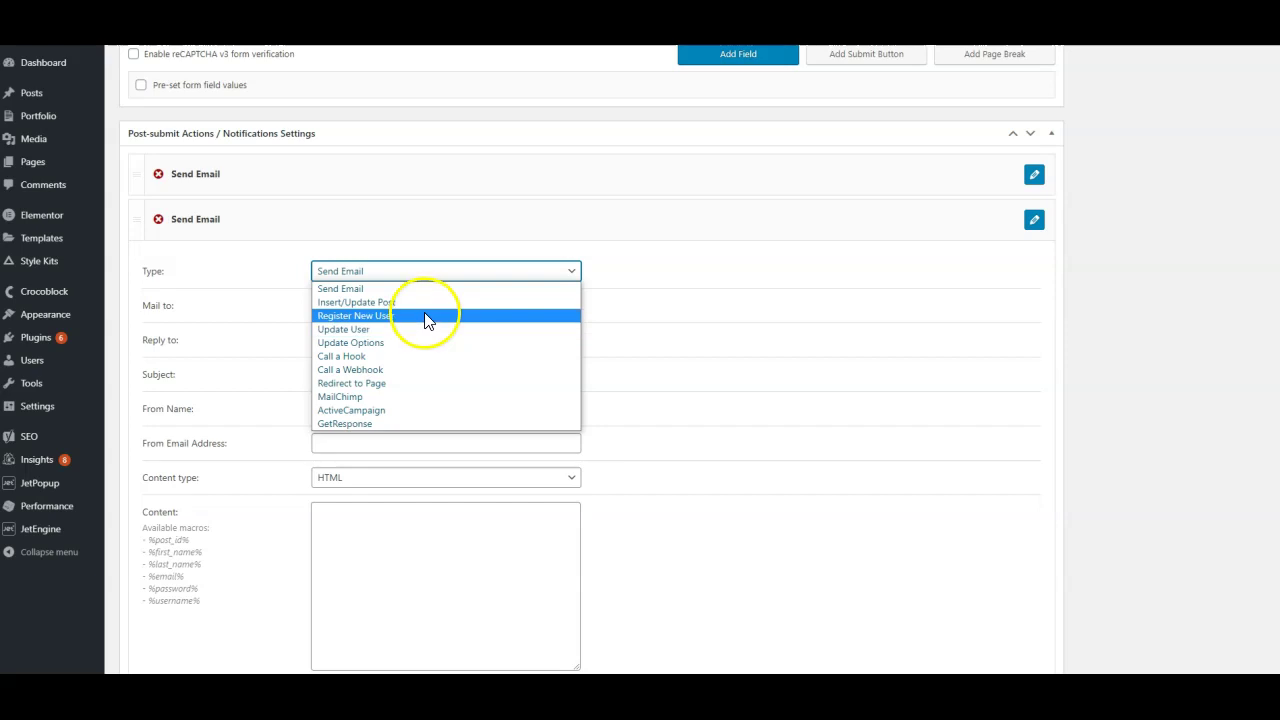
# Step: In the Register New User fields map, set User Login to username, Email to email, and both Password and Confirm Password to password
pyautogui.scroll(-2, 230, 320)
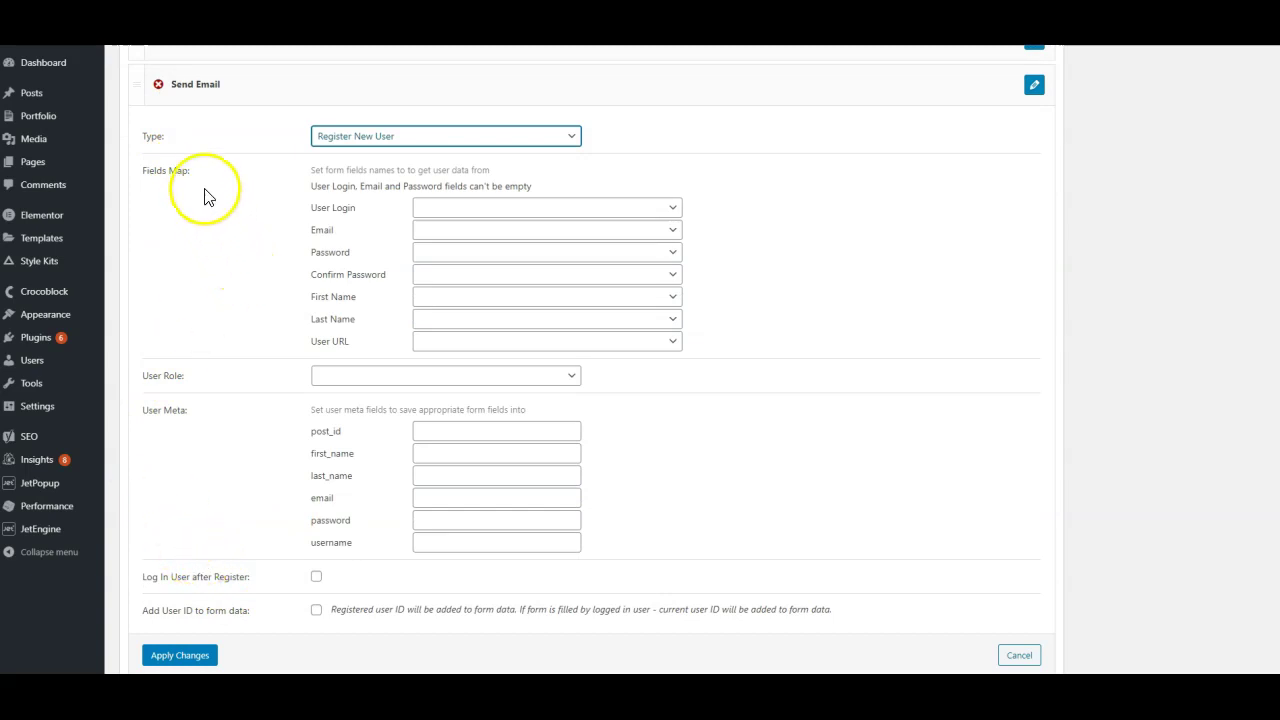
pyautogui.click(626, 209)
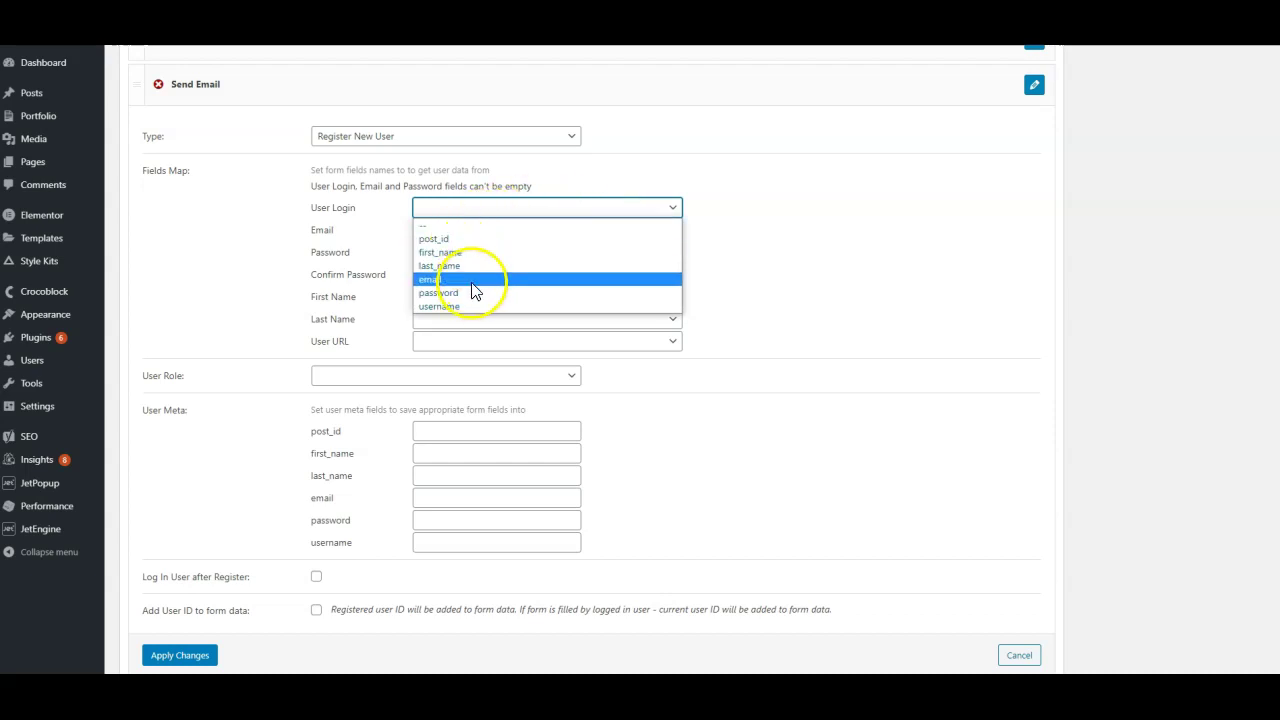
pyautogui.click(478, 306)
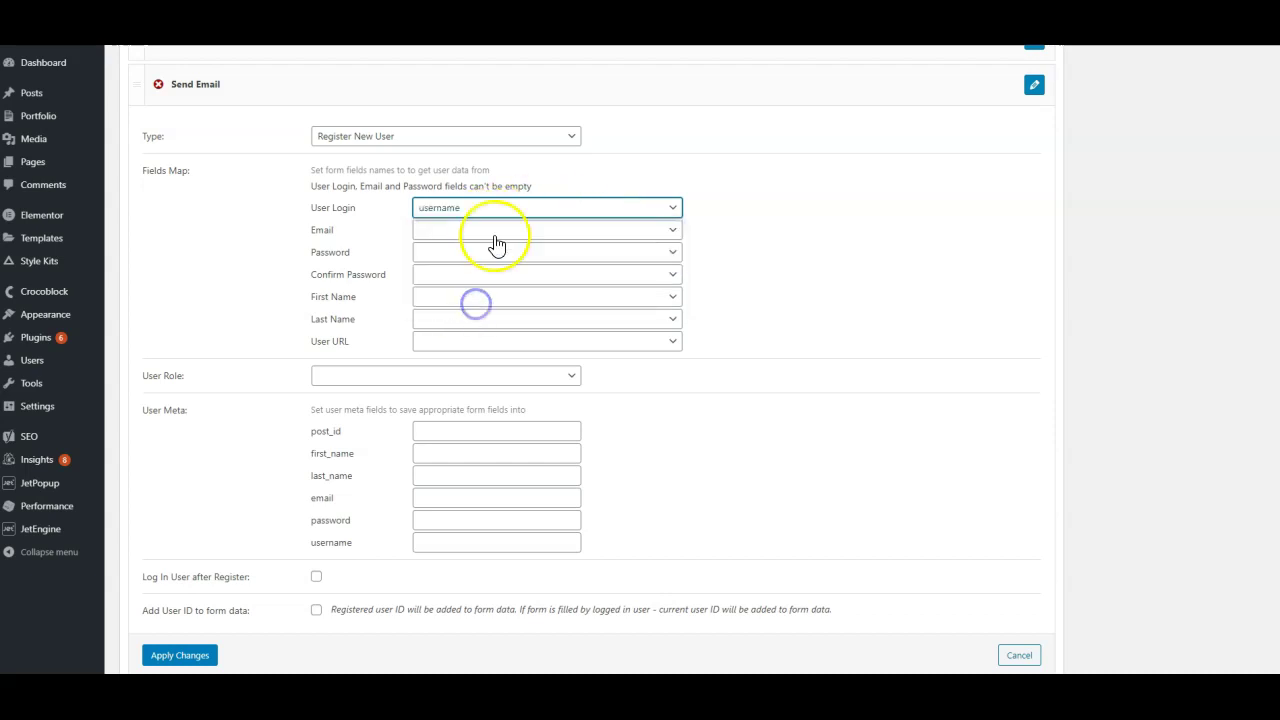
pyautogui.click(494, 232)
pyautogui.click(487, 301)
pyautogui.click(489, 254)
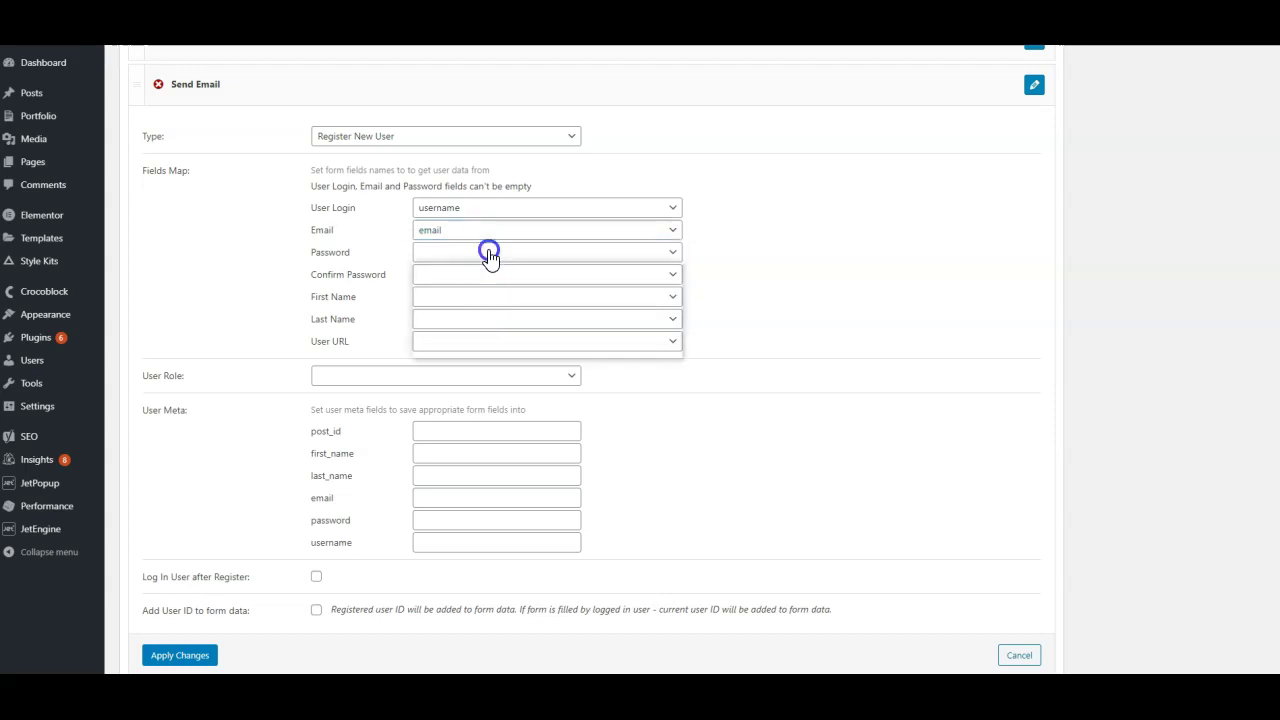
pyautogui.click(483, 352)
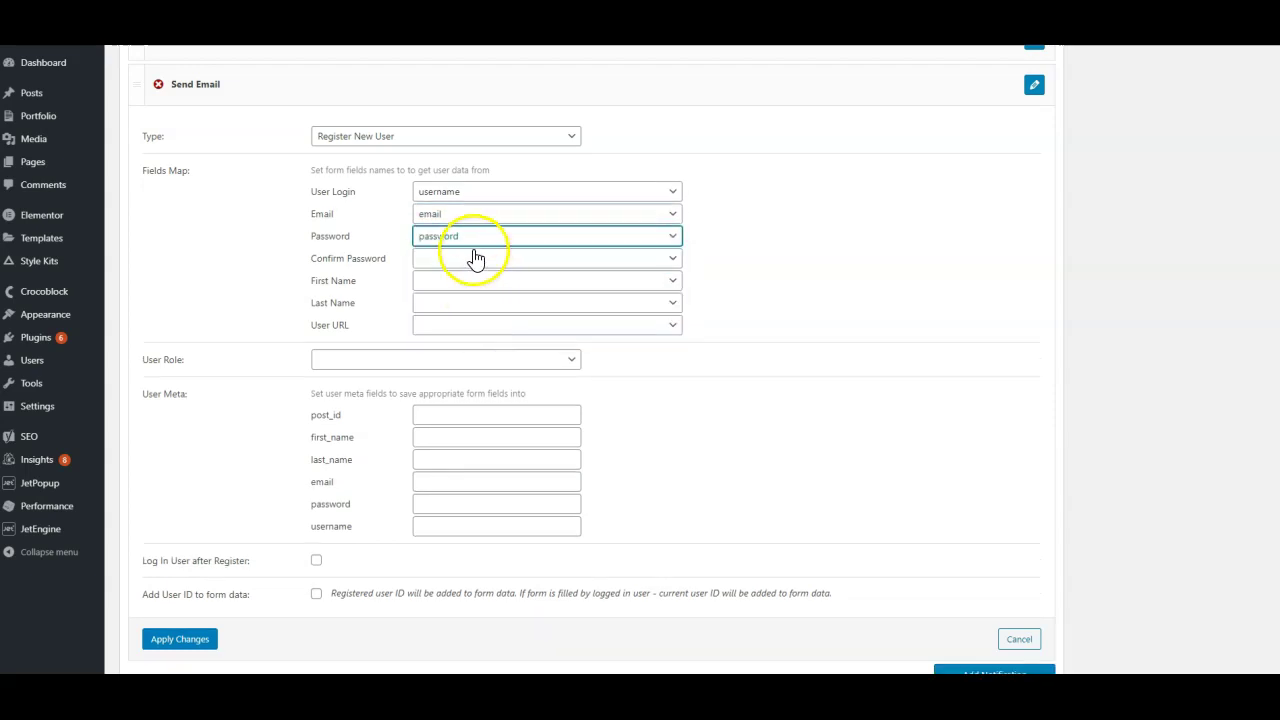
pyautogui.click(474, 256)
pyautogui.click(483, 344)
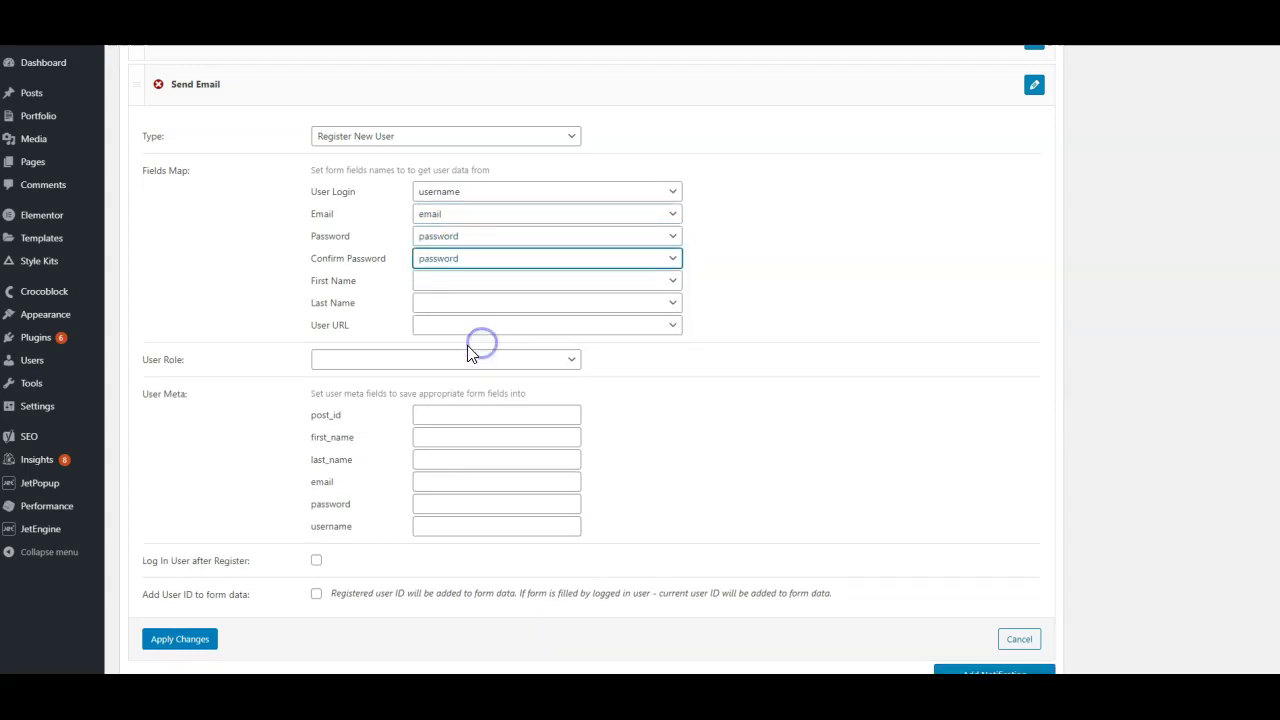
pyautogui.moveTo(312, 260); pyautogui.dragTo(363, 257)
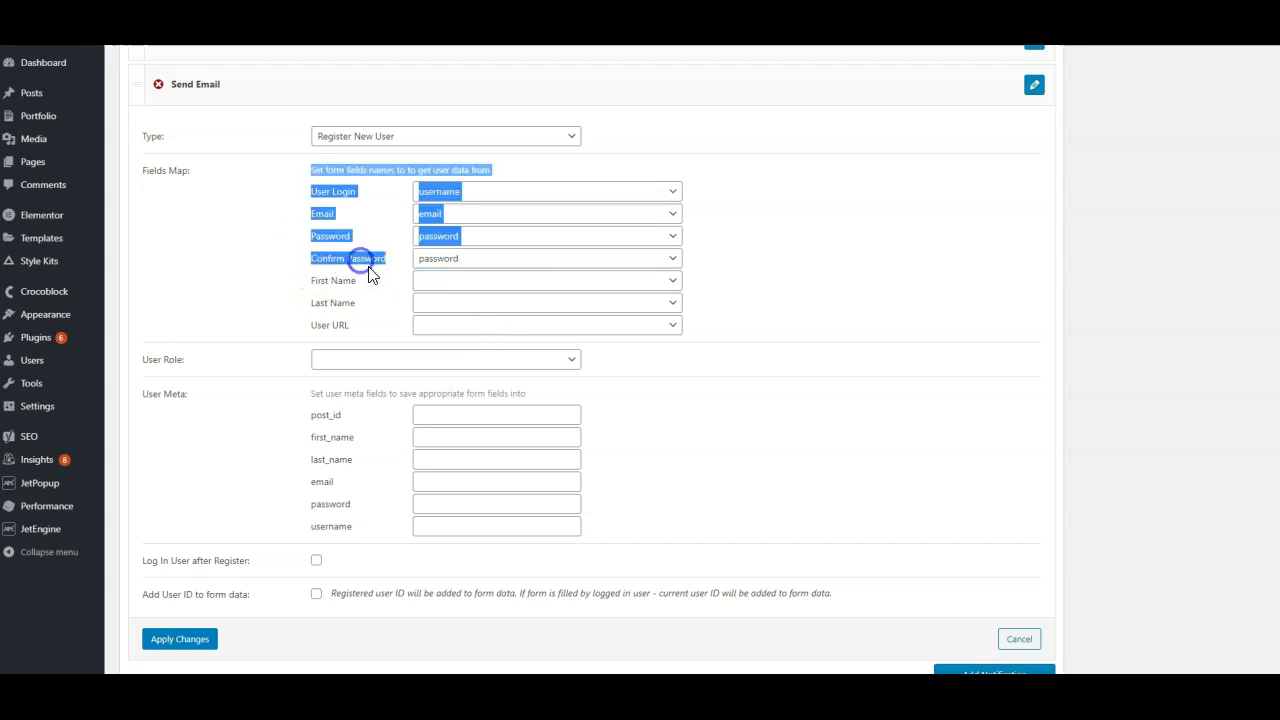
pyautogui.click(388, 260)
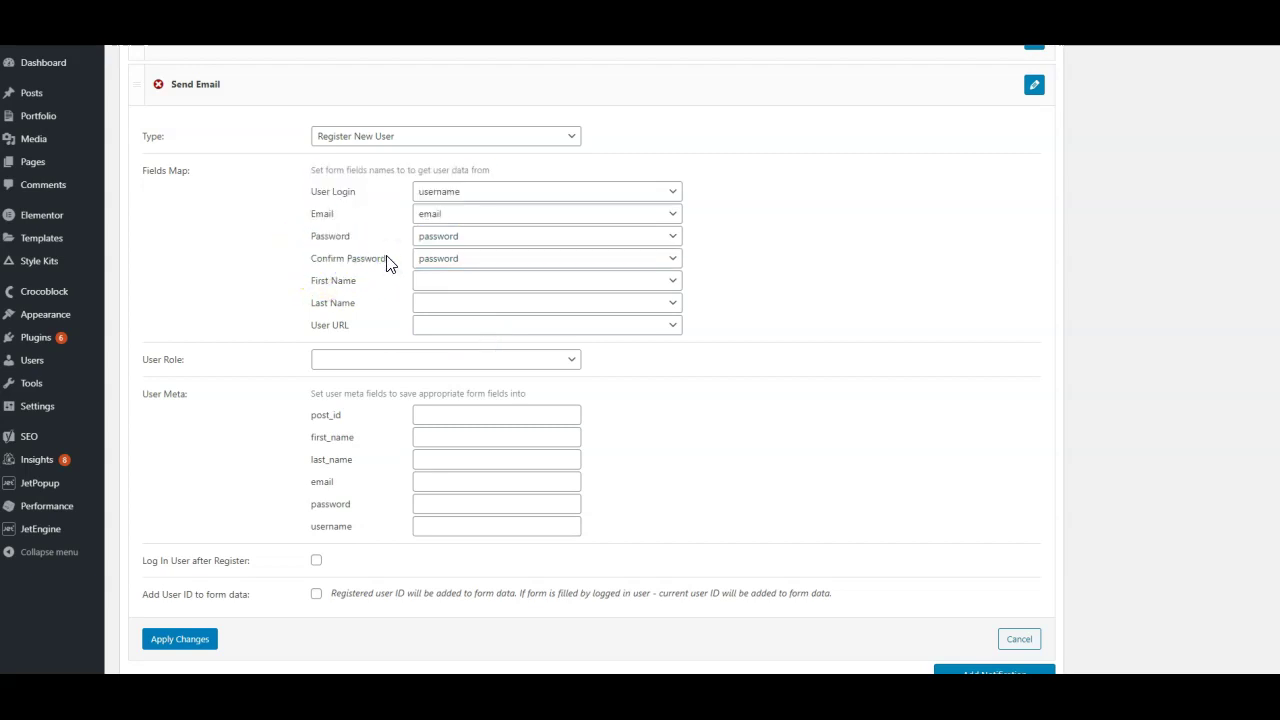
# Step: Add another text field at the end of the form's field list and name it confirm_pass
pyautogui.scroll(5, 370, 250)
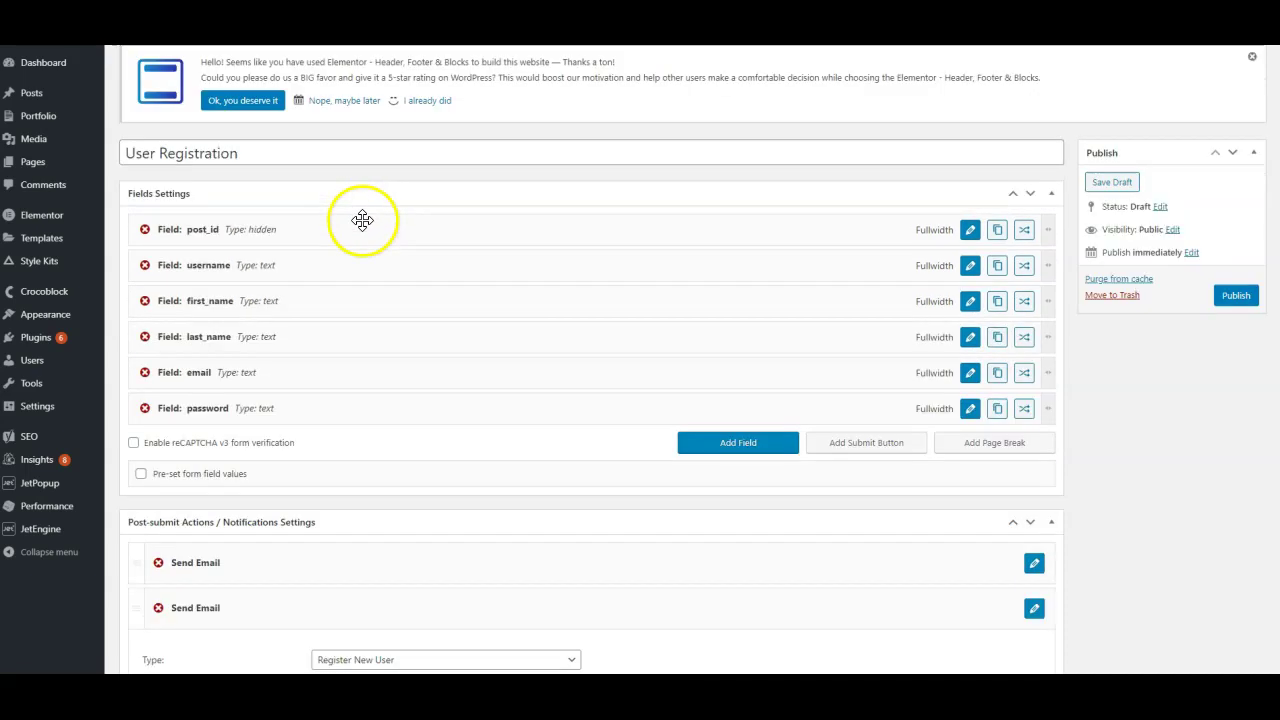
pyautogui.click(738, 458)
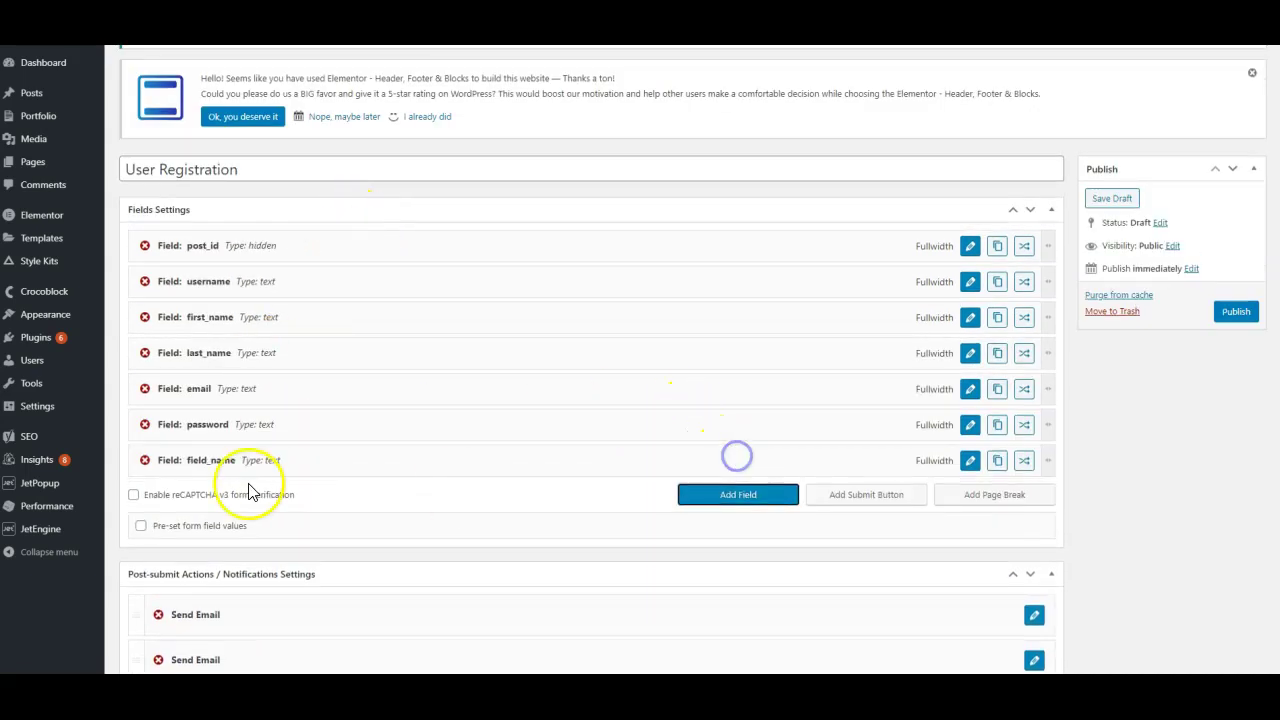
pyautogui.click(970, 461)
pyautogui.moveTo(380, 362); pyautogui.dragTo(206, 361)
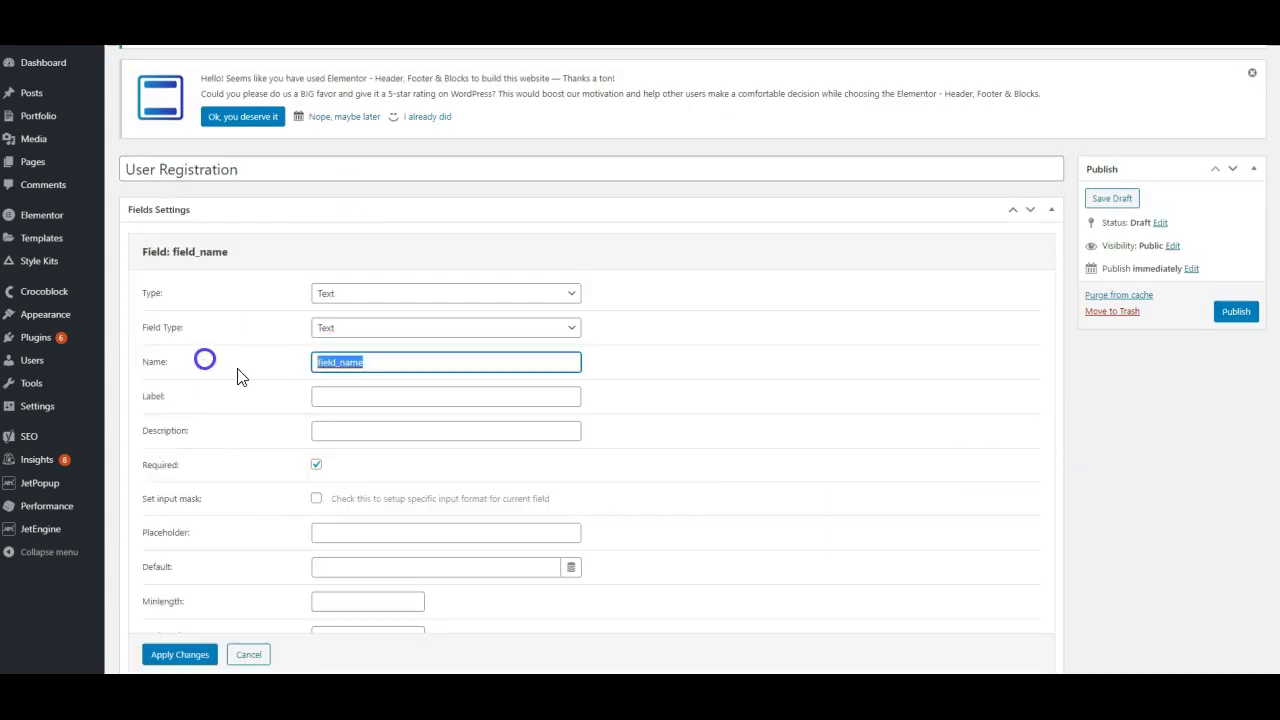
pyautogui.write('cop')
pyautogui.press('BackSpace')
pyautogui.write('rp')
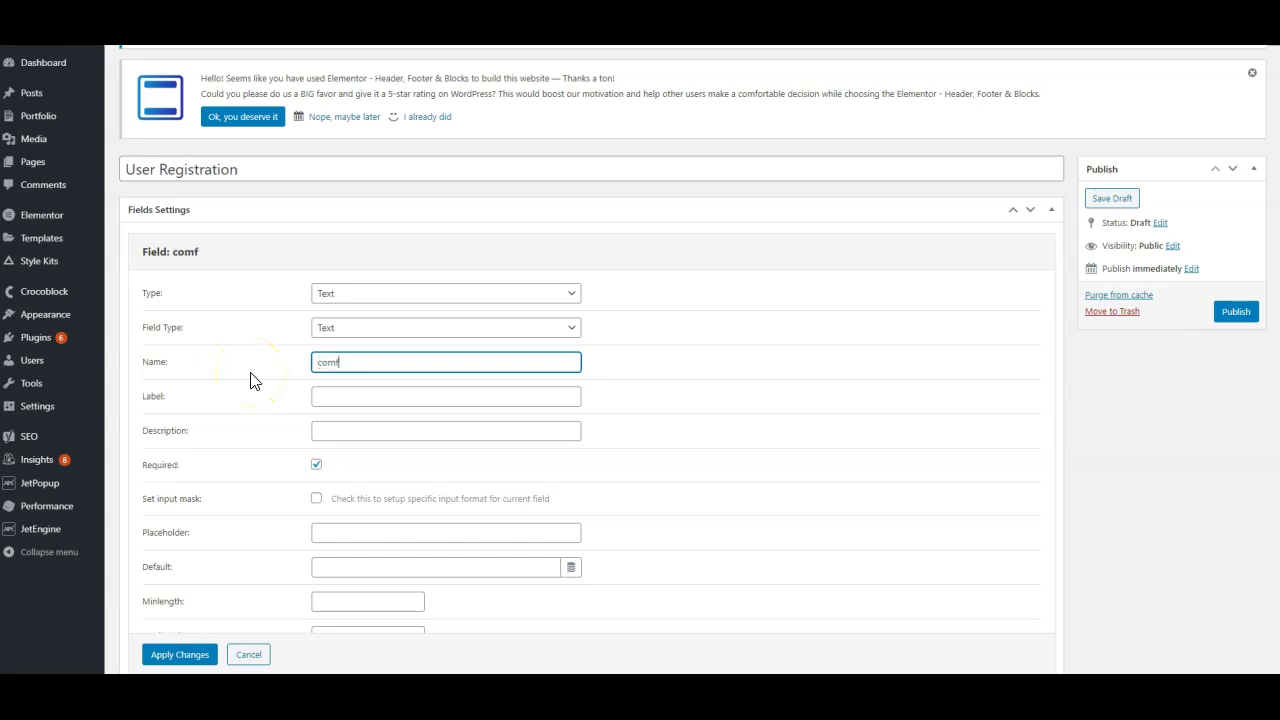
pyautogui.press('BackSpace')
pyautogui.press('BackSpace')
pyautogui.write('nfirm_pass')
pyautogui.press('Tab')
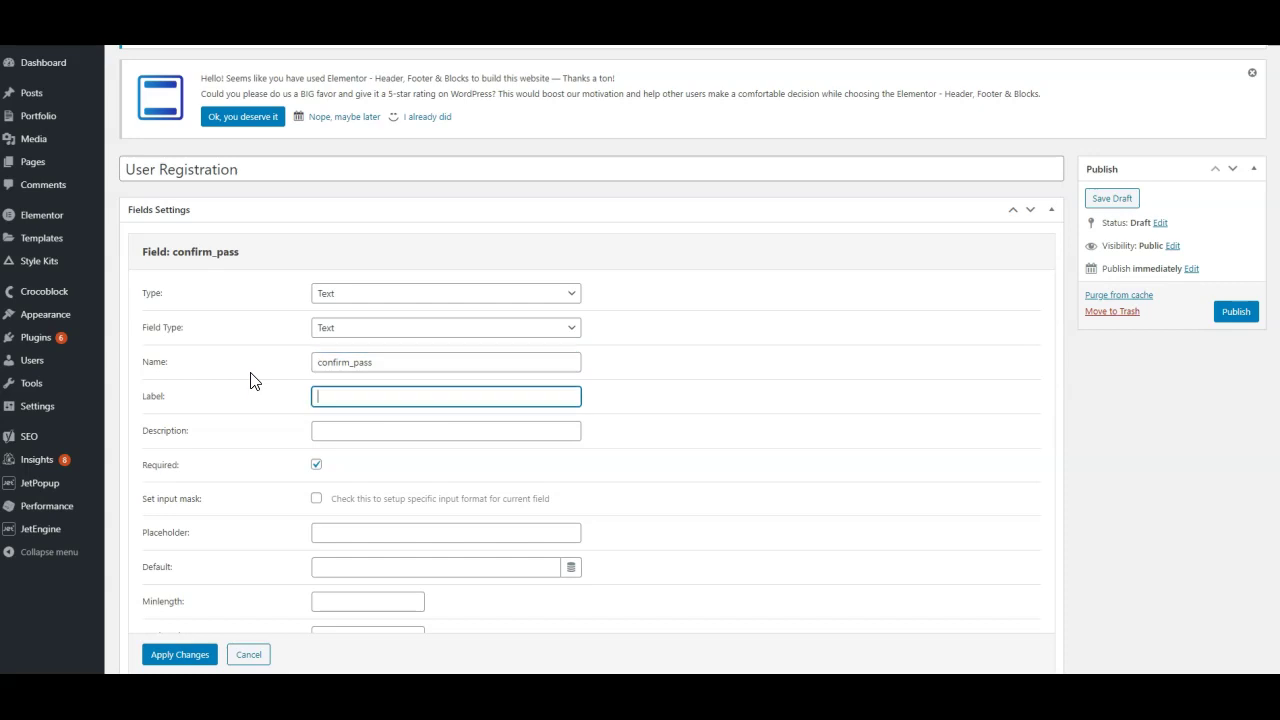
# Step: Label the confirm_pass field "Confirm Password" and apply the field changes
pyautogui.write('Confirm Password')
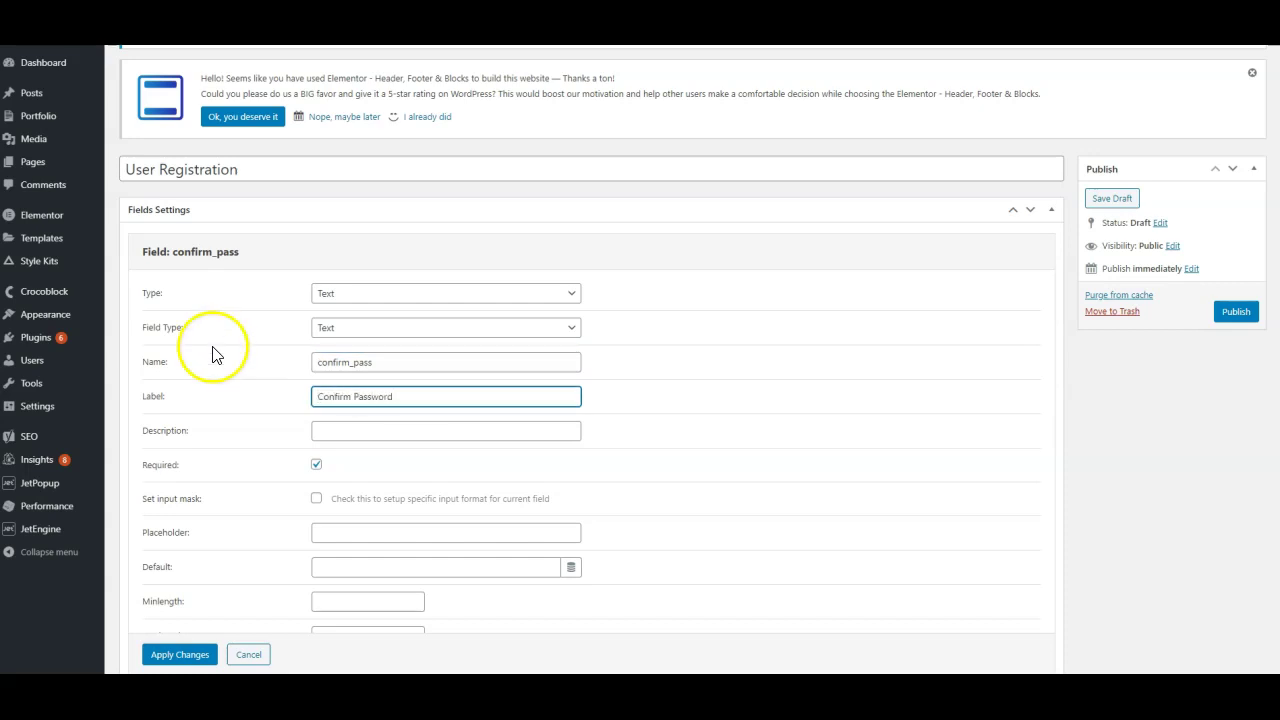
pyautogui.scroll(-3, 320, 490)
pyautogui.scroll(-2, 317, 483)
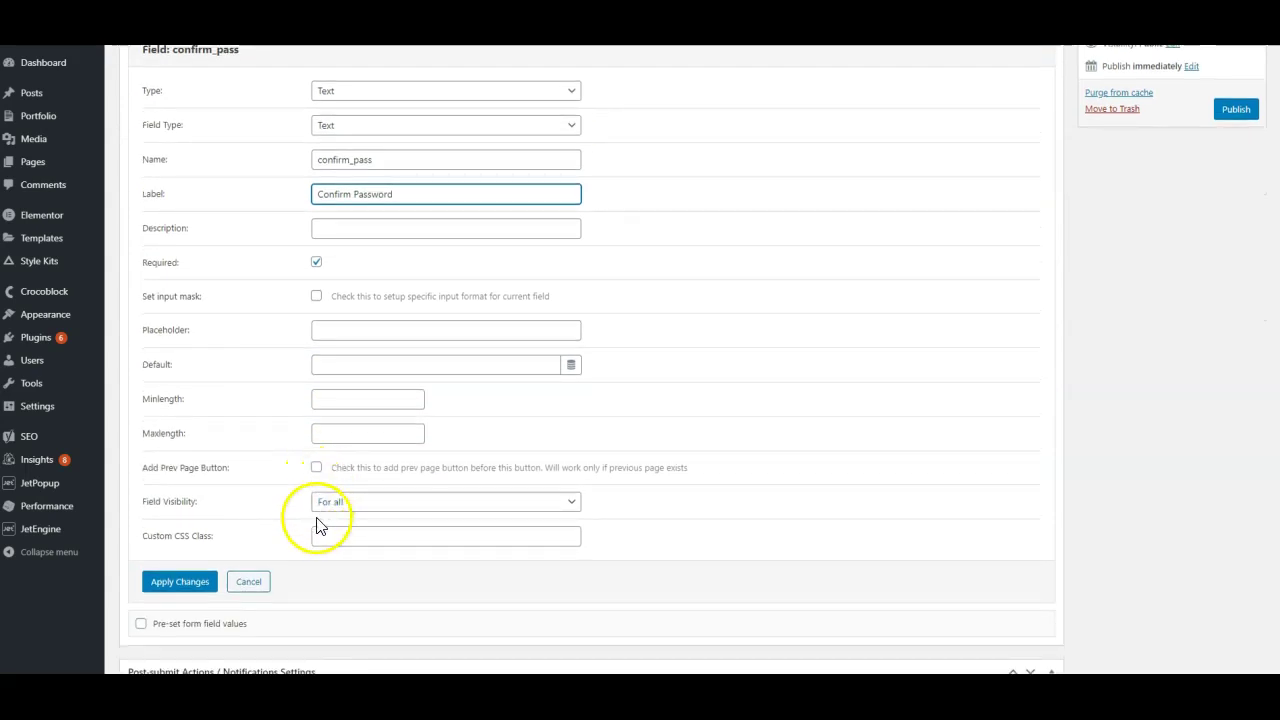
pyautogui.click(224, 377)
pyautogui.scroll(2, 249, 330)
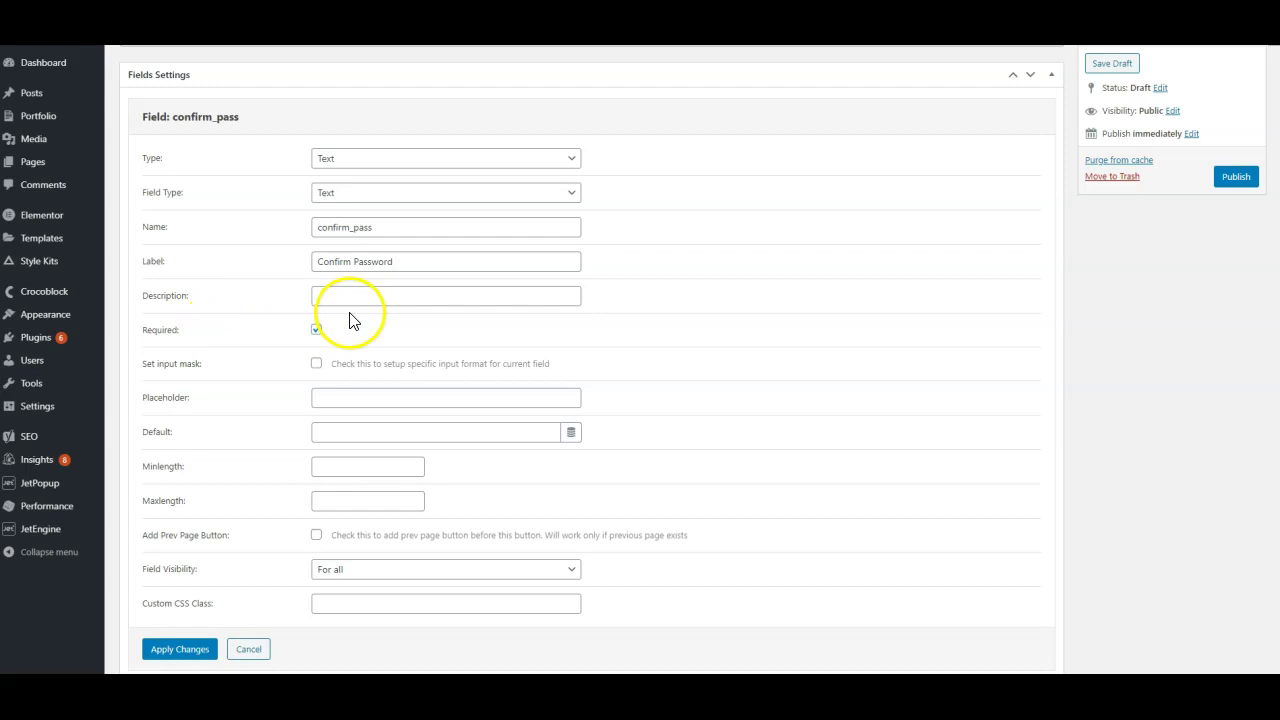
pyautogui.scroll(-1, 240, 512)
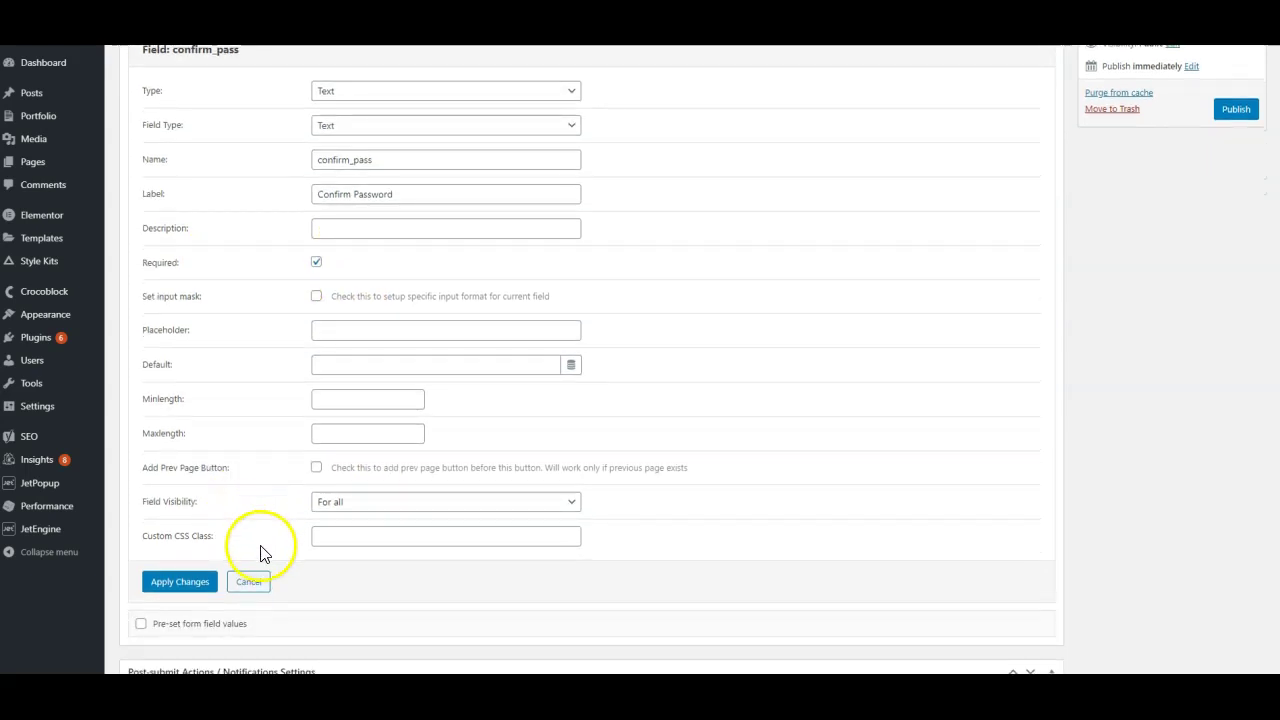
pyautogui.click(170, 574)
# Step: In the Register New User fields map, set Confirm Password to confirm_pass, First Name to first_name and Last Name to last_name
pyautogui.scroll(-5, 185, 500)
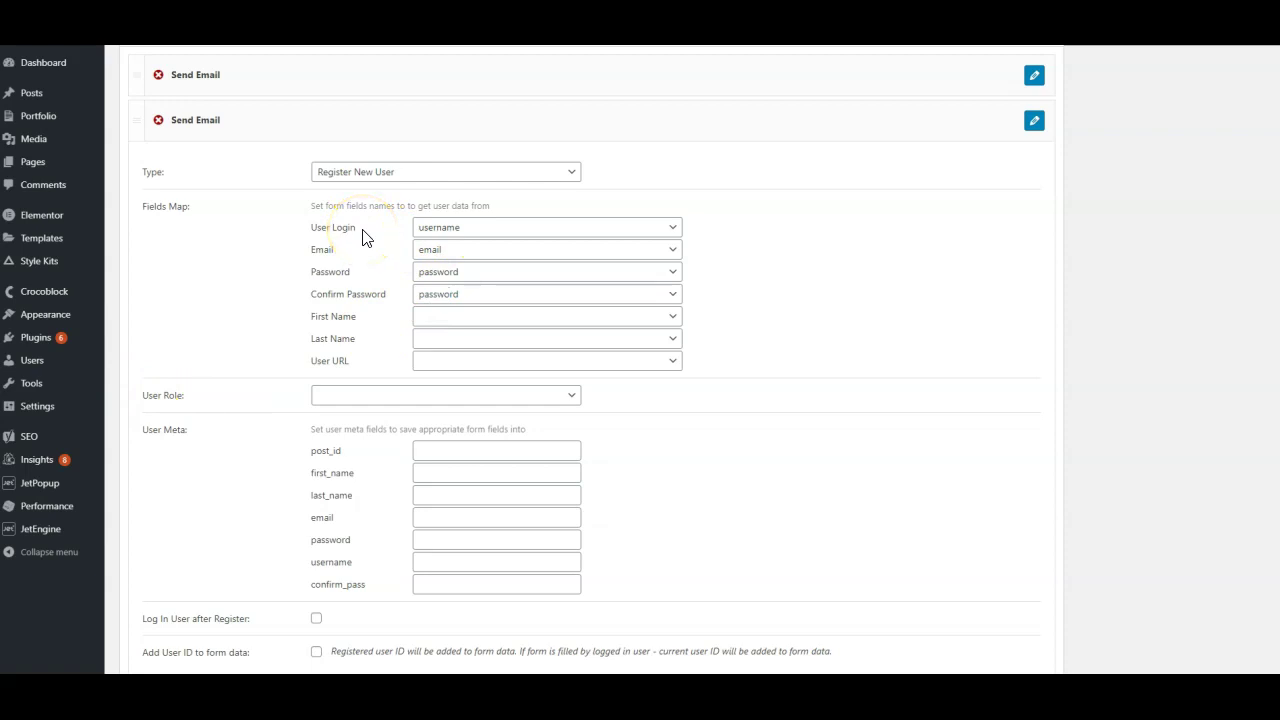
pyautogui.scroll(-3, 268, 420)
pyautogui.scroll(4, 272, 473)
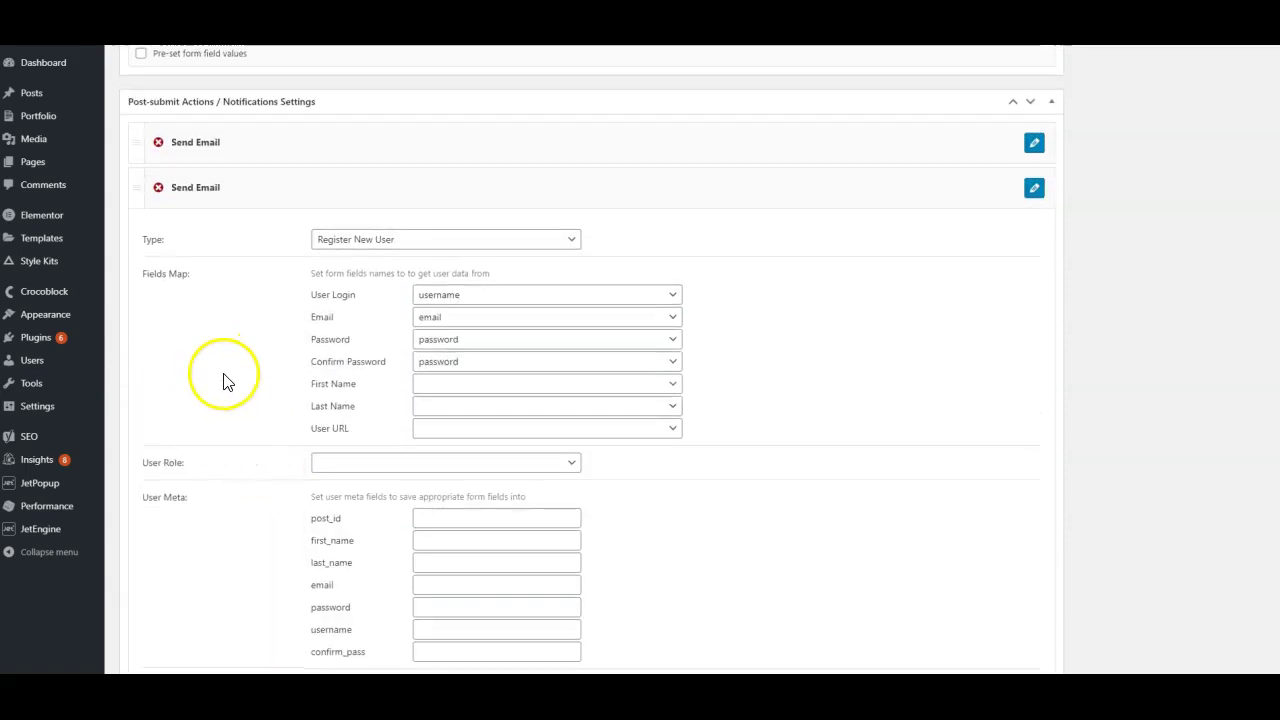
pyautogui.click(600, 363)
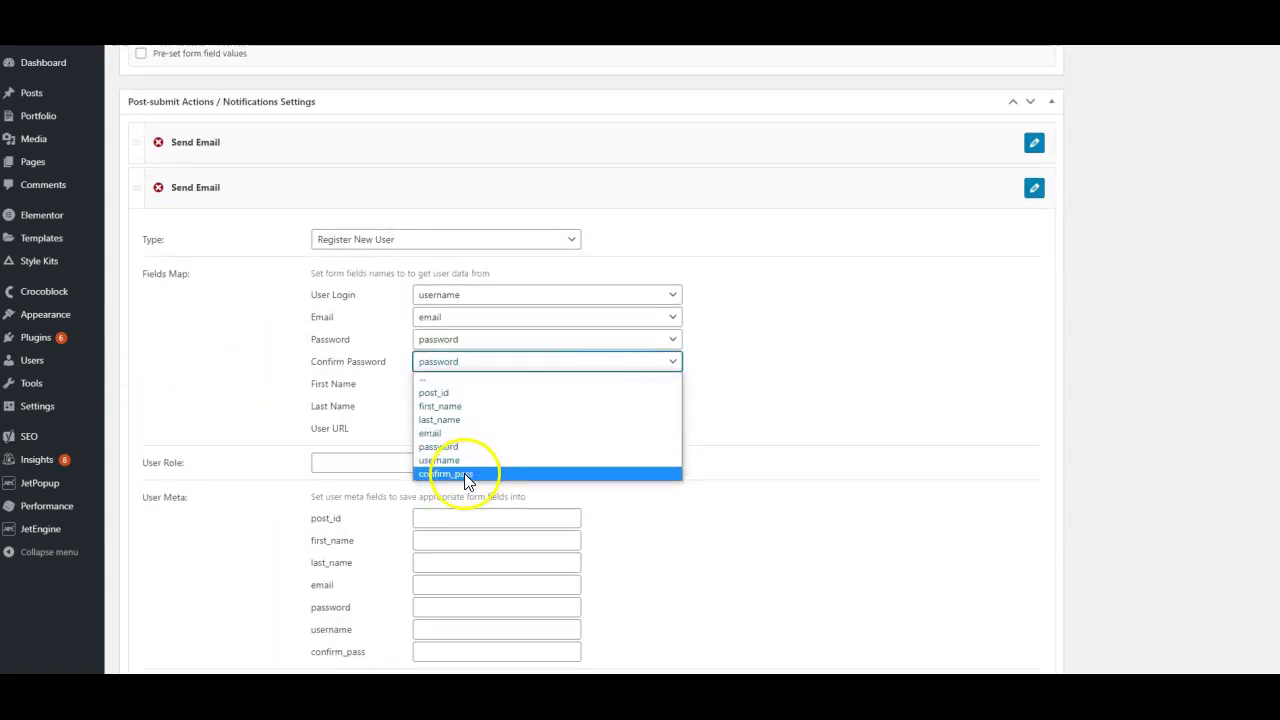
pyautogui.click(464, 474)
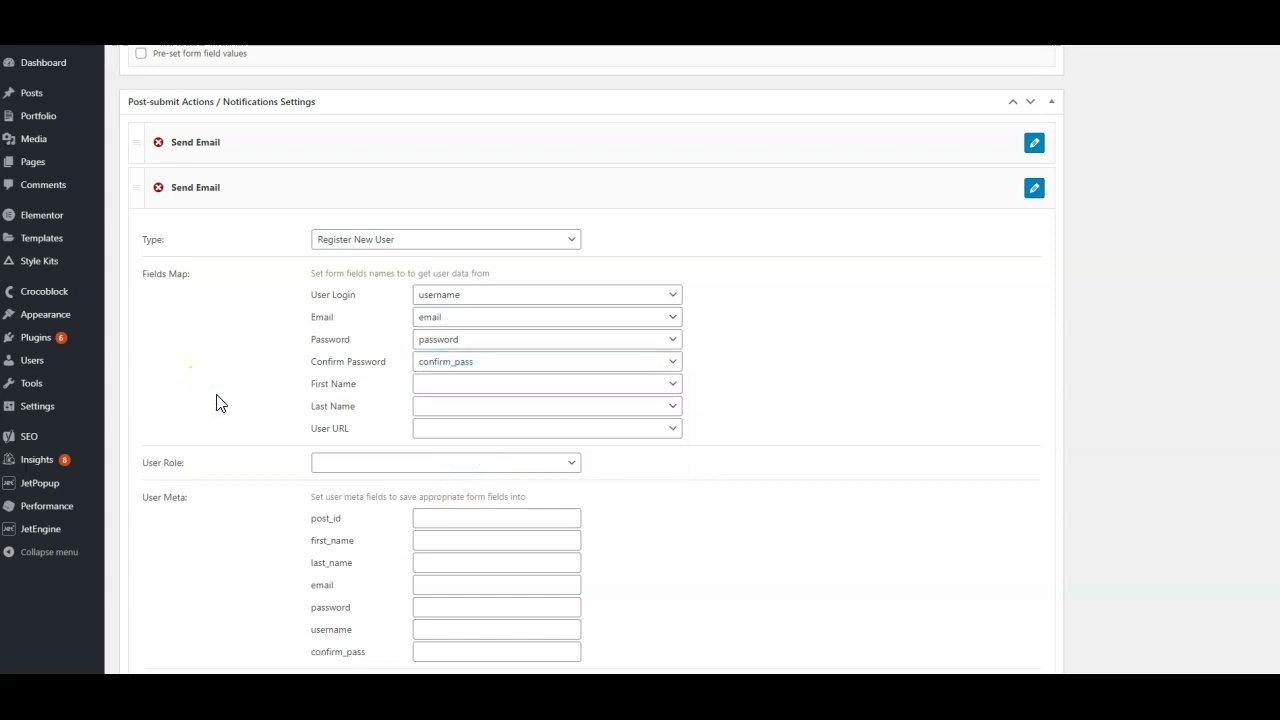
pyautogui.click(513, 385)
pyautogui.click(500, 429)
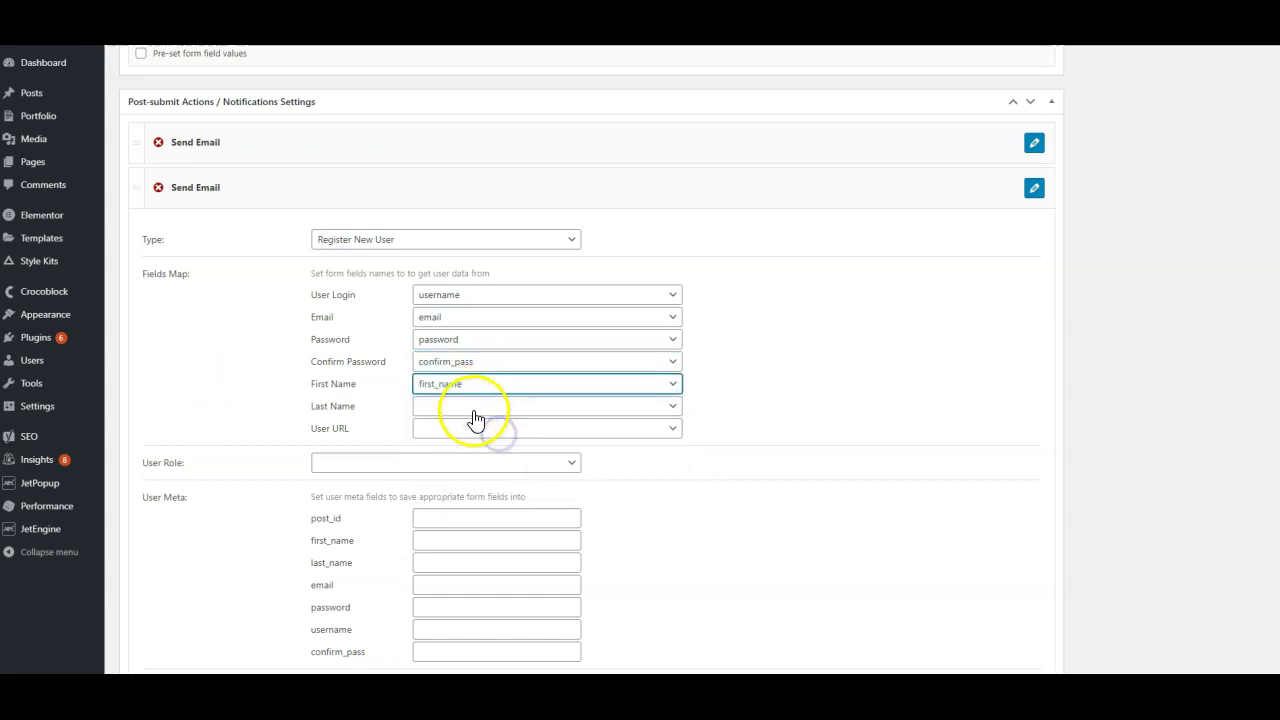
pyautogui.click(478, 407)
pyautogui.click(476, 464)
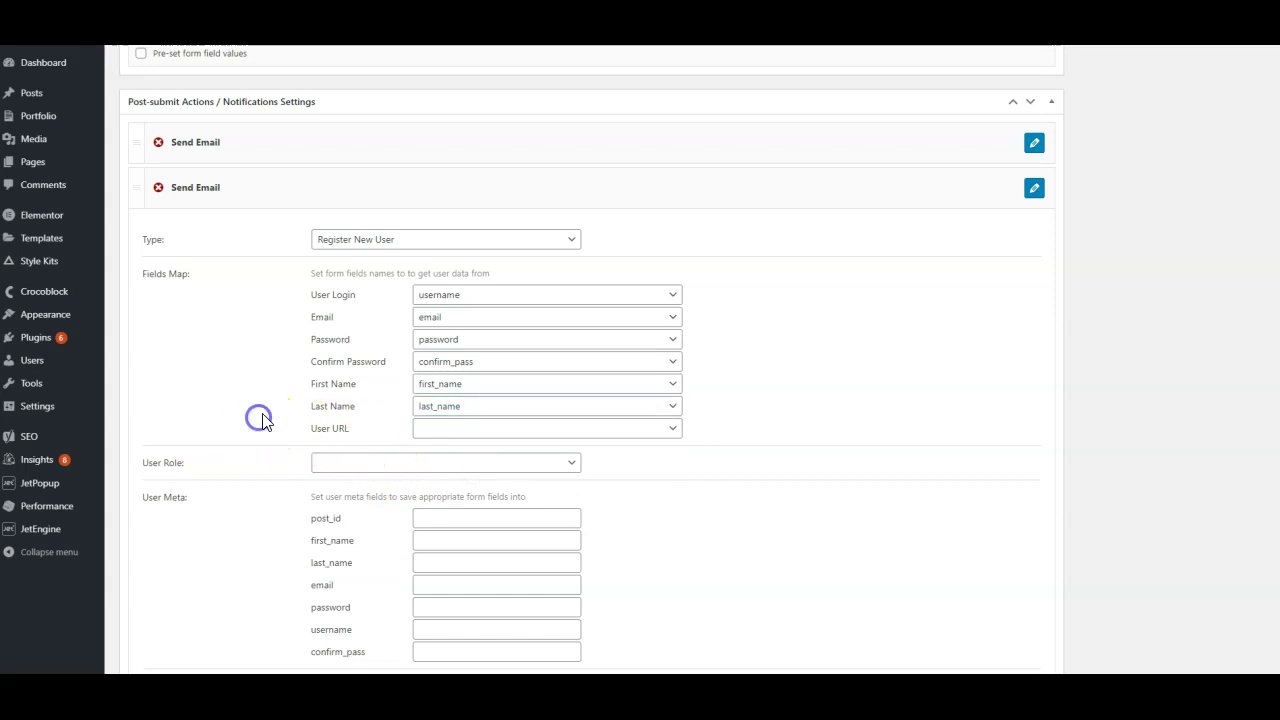
# Step: Leave User URL unmapped and set the User Role for newly registered users to Editor
pyautogui.scroll(-1, 265, 415)
pyautogui.moveTo(320, 358); pyautogui.dragTo(380, 363)
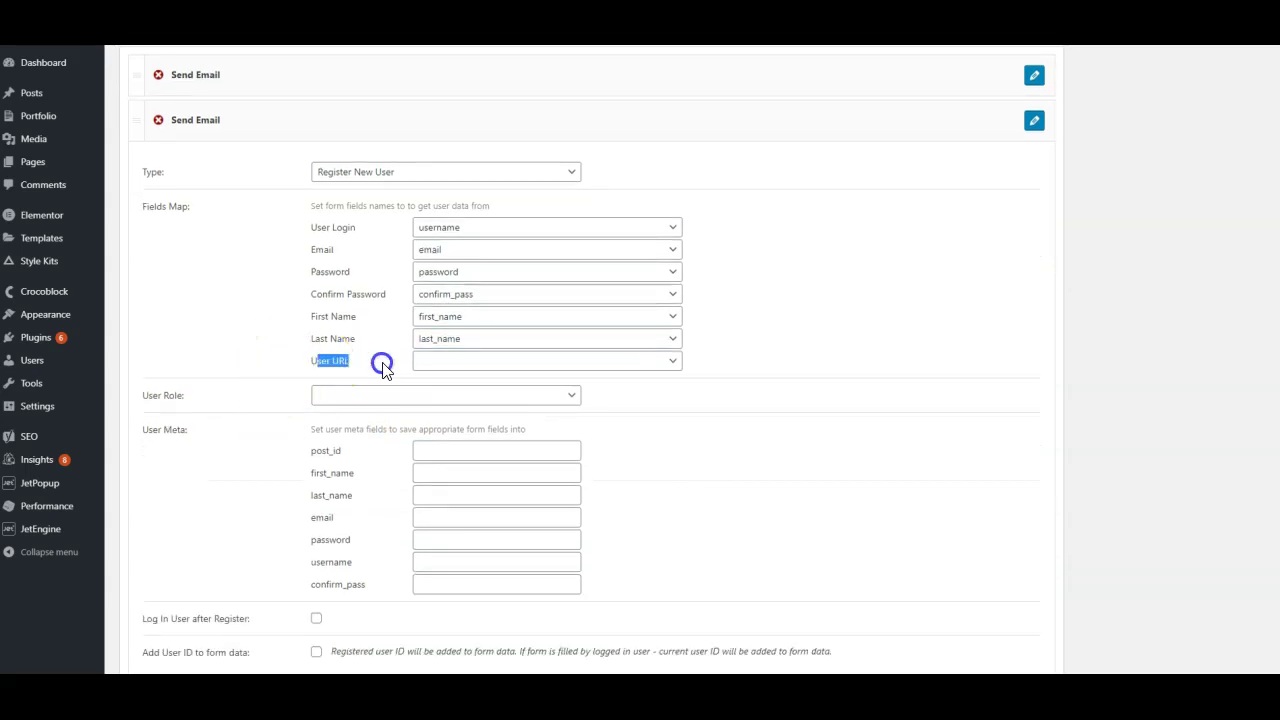
pyautogui.click(380, 365)
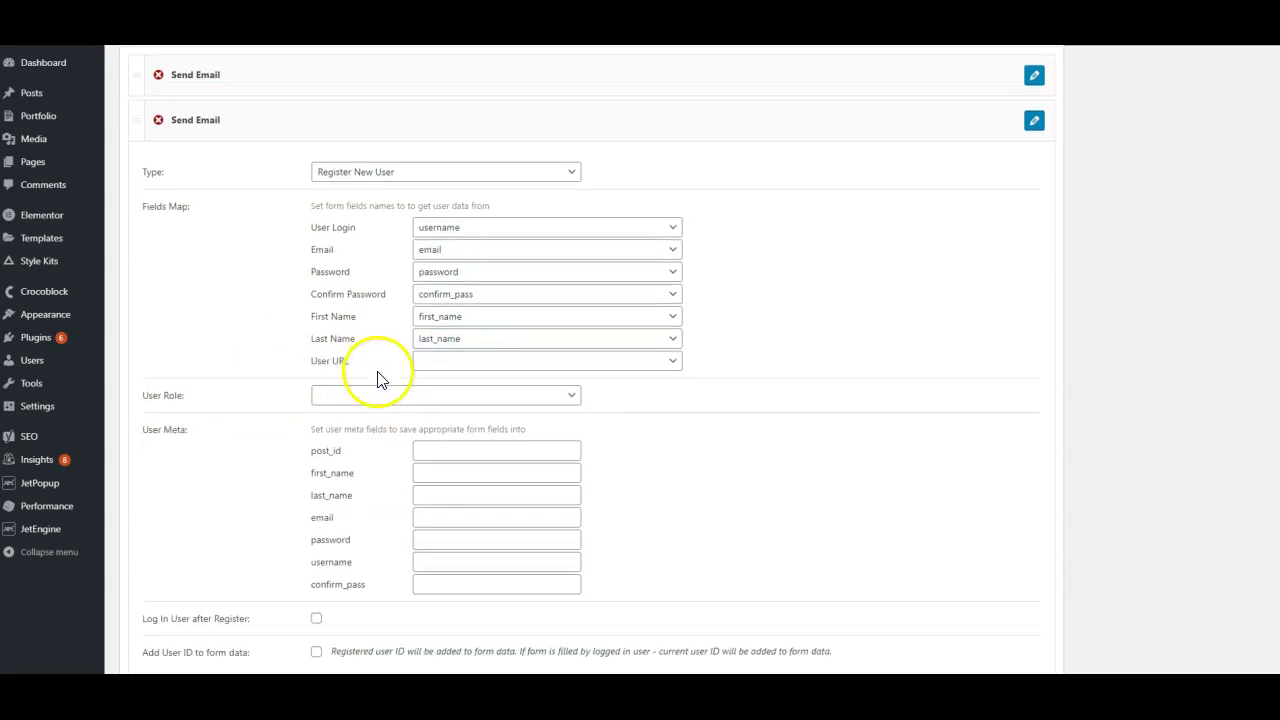
pyautogui.scroll(-1, 252, 458)
pyautogui.click(548, 330)
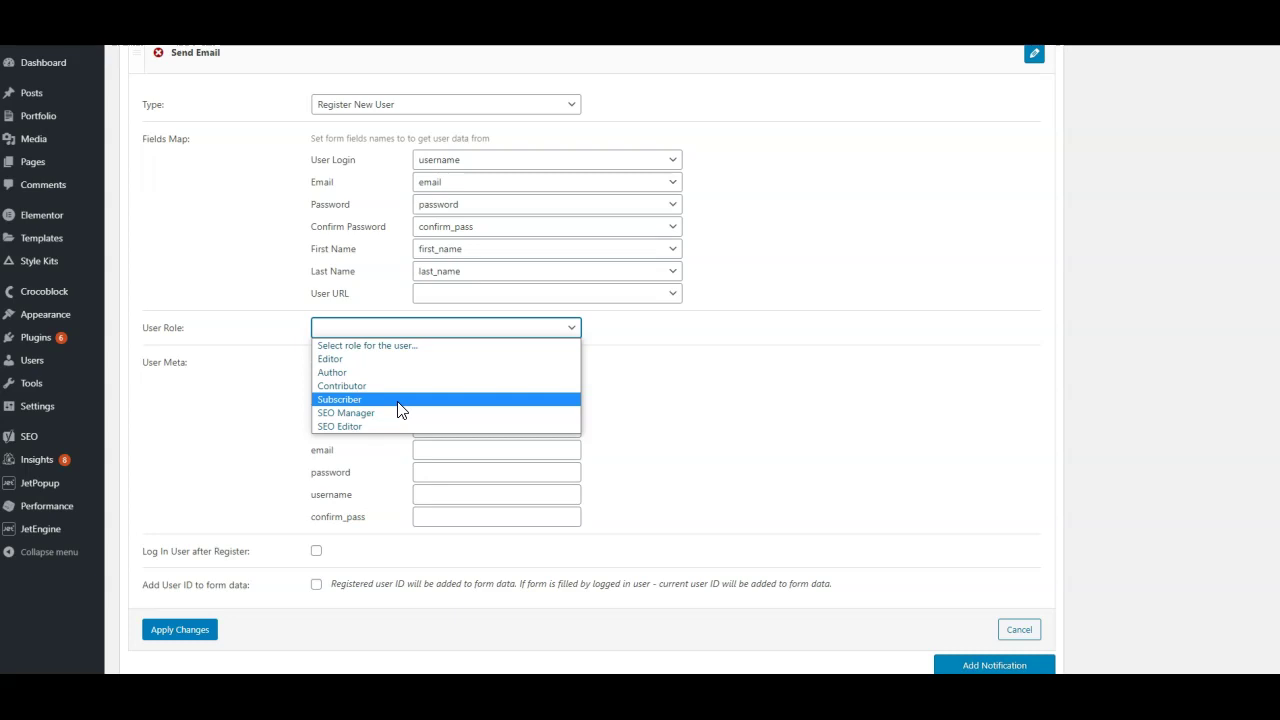
pyautogui.click(365, 378)
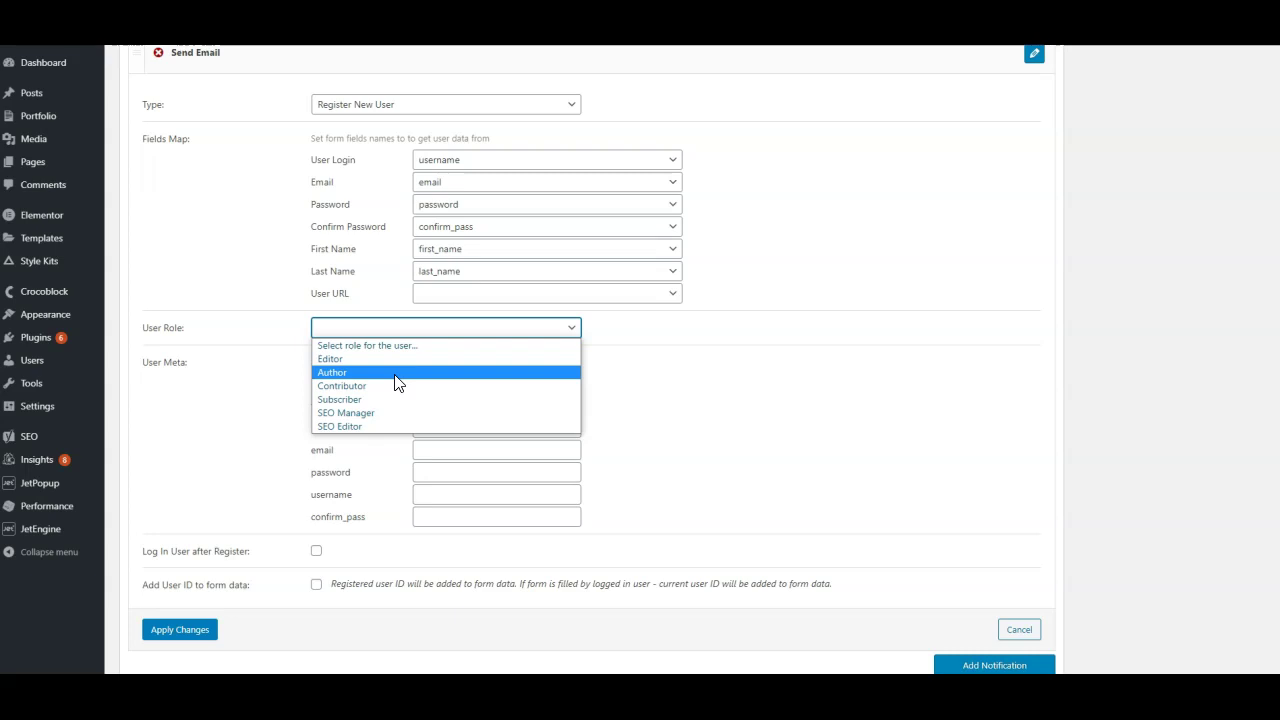
pyautogui.click(421, 360)
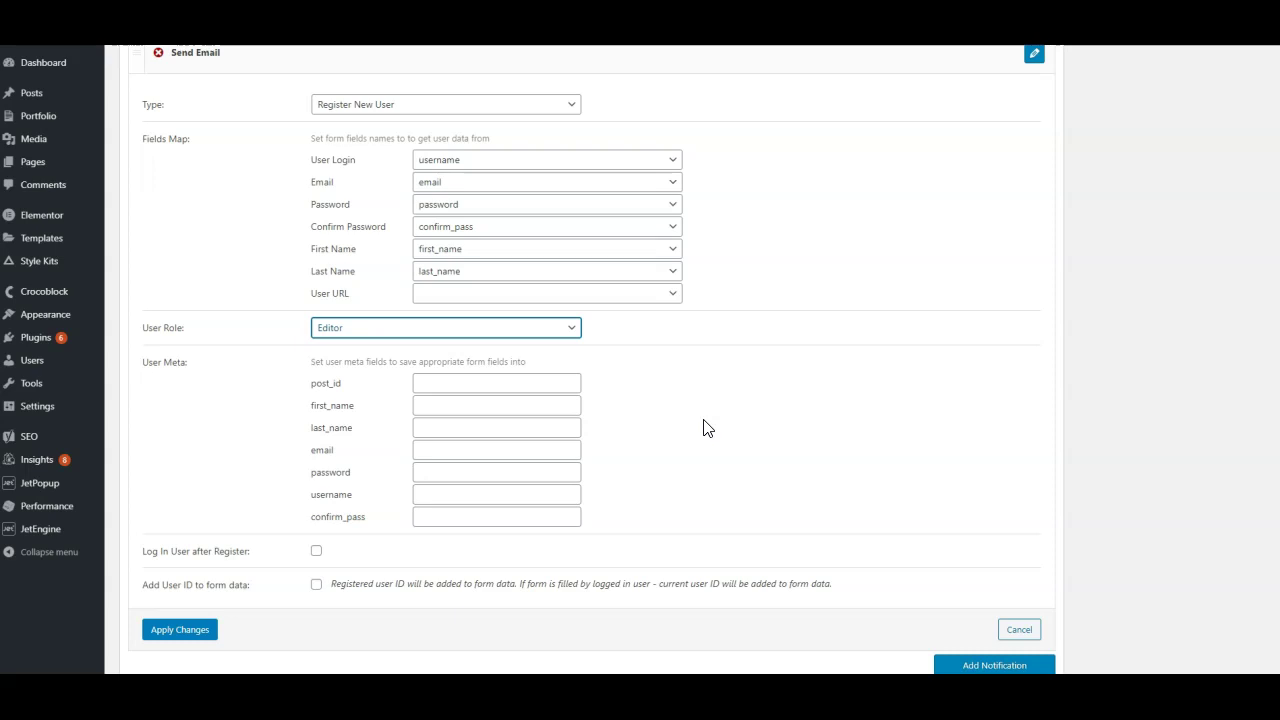
pyautogui.click(707, 428)
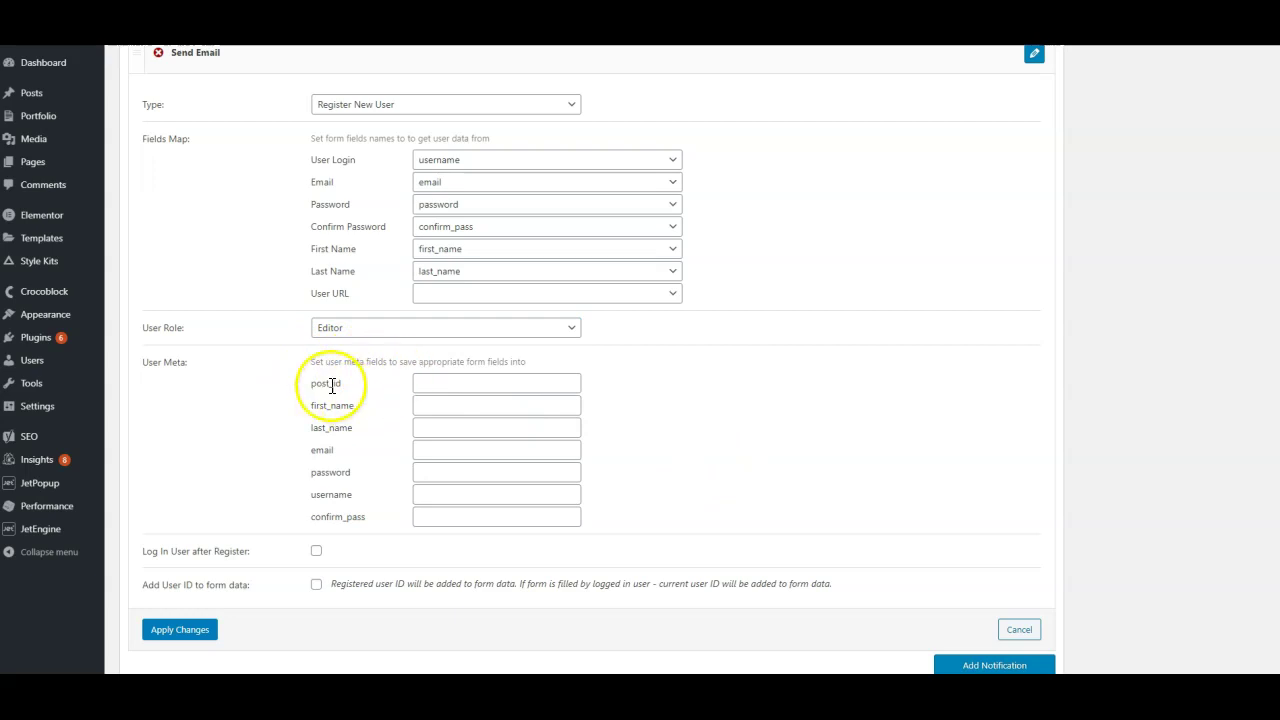
# Step: Compare the User Meta entries of the Register New User notification with the form's field list and the fields map
pyautogui.click(478, 383)
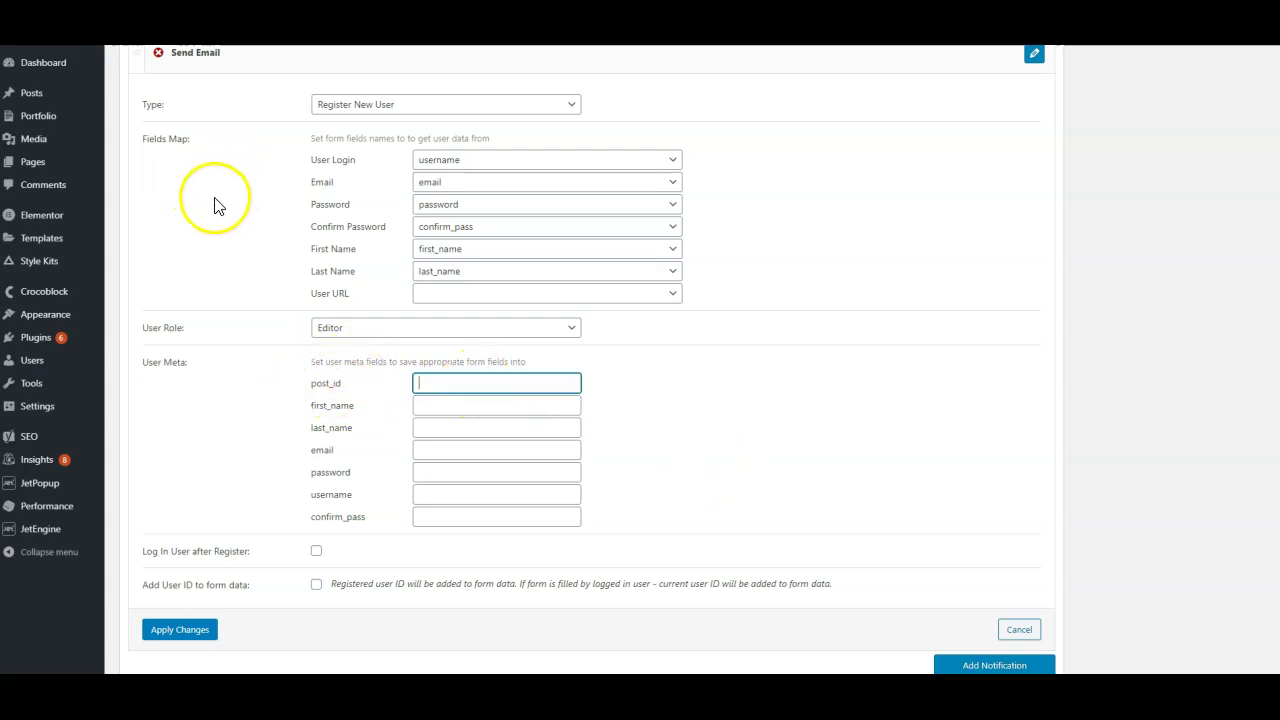
pyautogui.scroll(2, 220, 250)
pyautogui.scroll(-3, 234, 420)
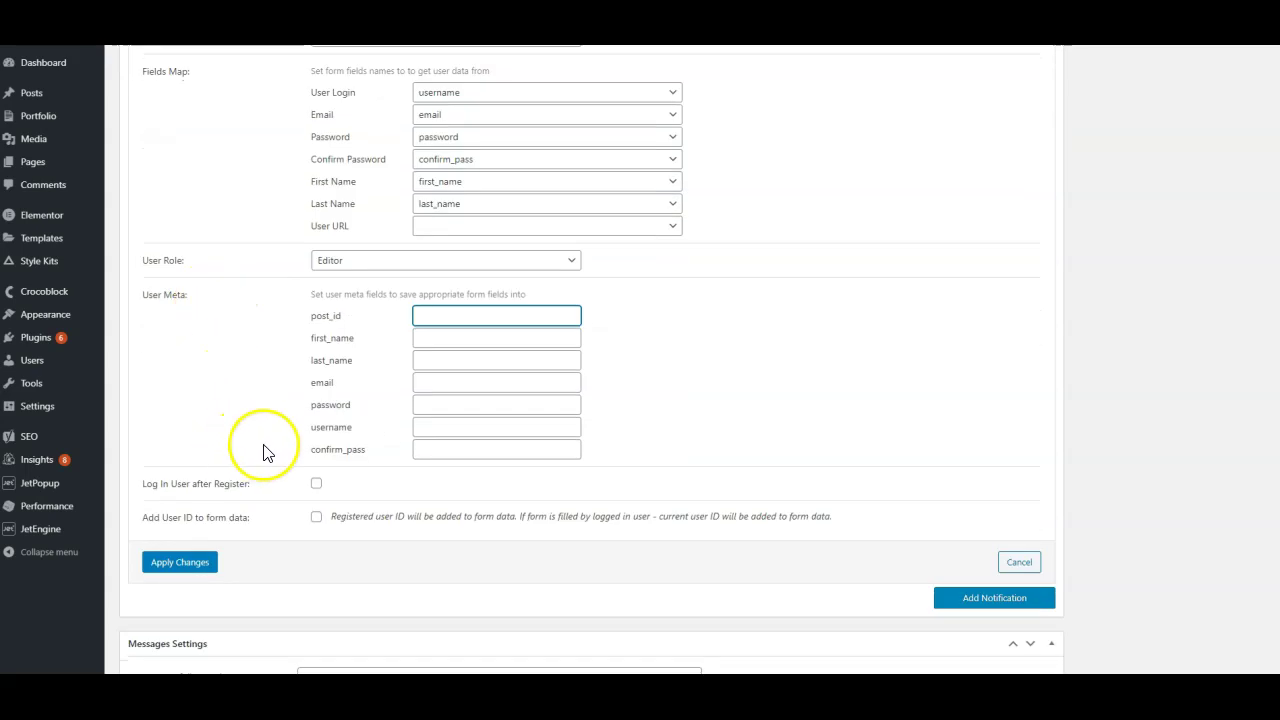
pyautogui.scroll(5, 252, 425)
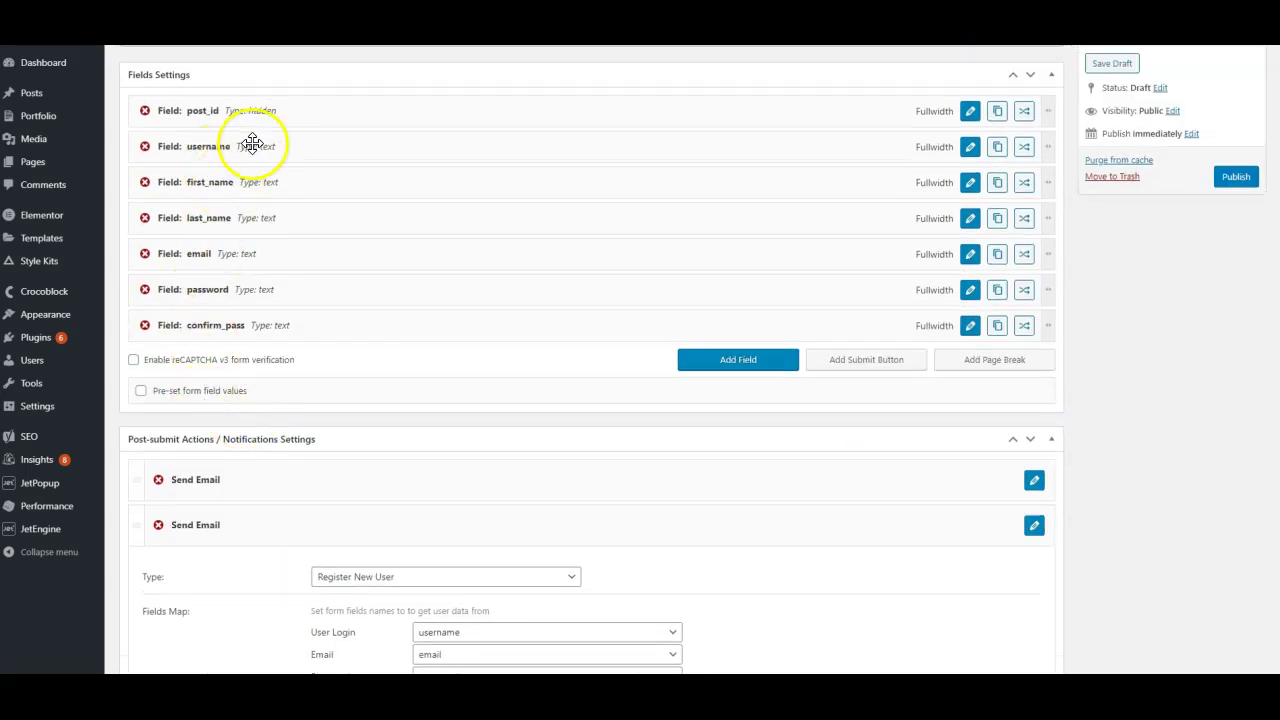
pyautogui.scroll(-3, 228, 475)
pyautogui.click(209, 140)
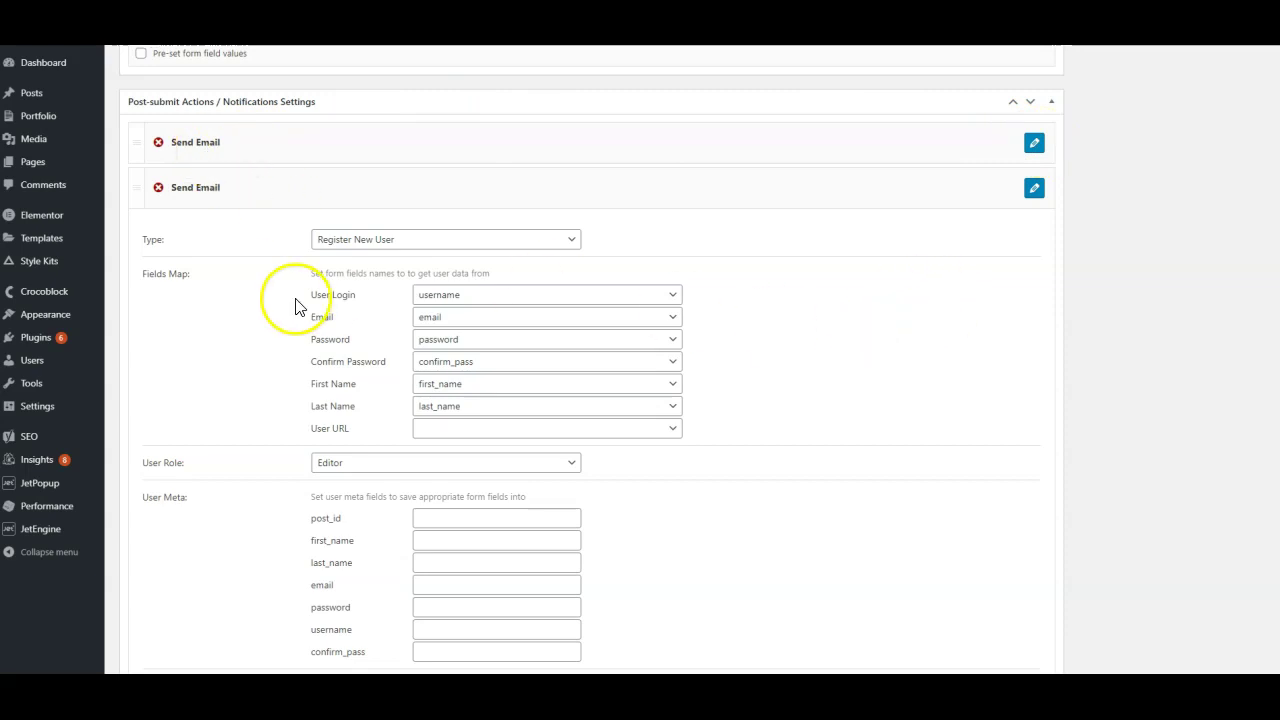
pyautogui.scroll(-3, 297, 300)
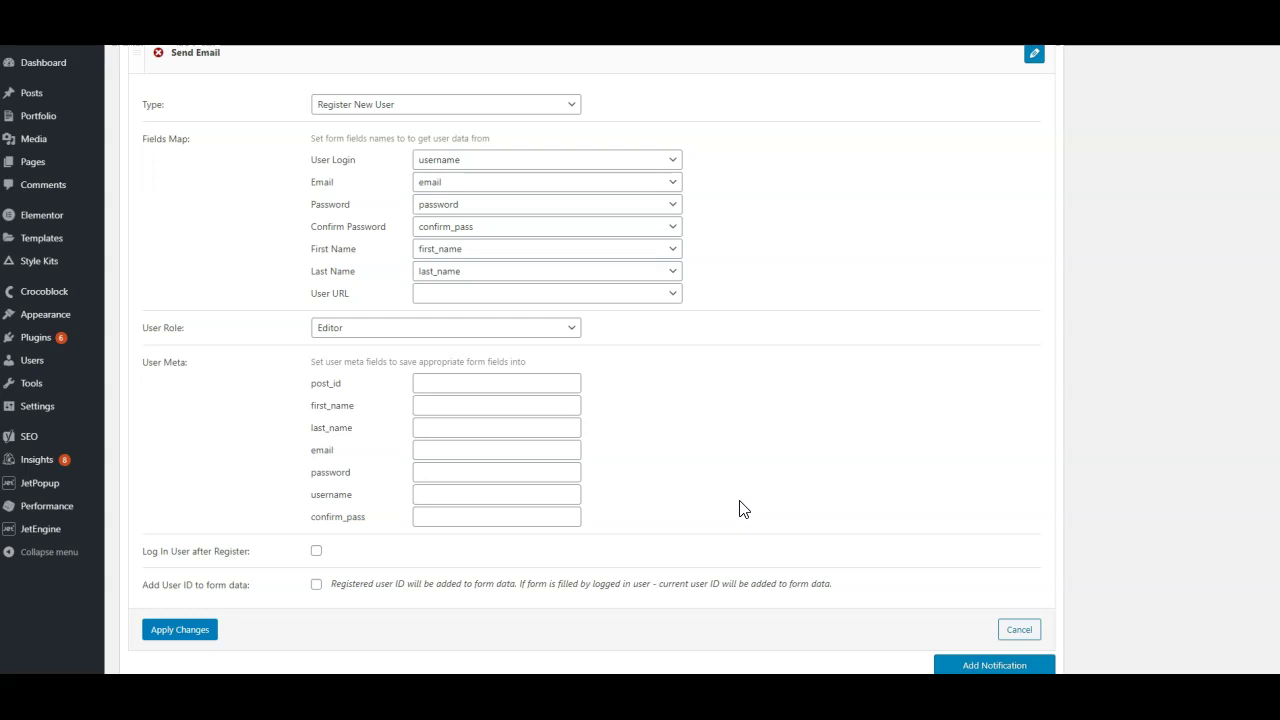
# Step: Enable Add User ID to form data and Log In User after Register, and apply the Register New User notification changes
pyautogui.scroll(-2, 191, 451)
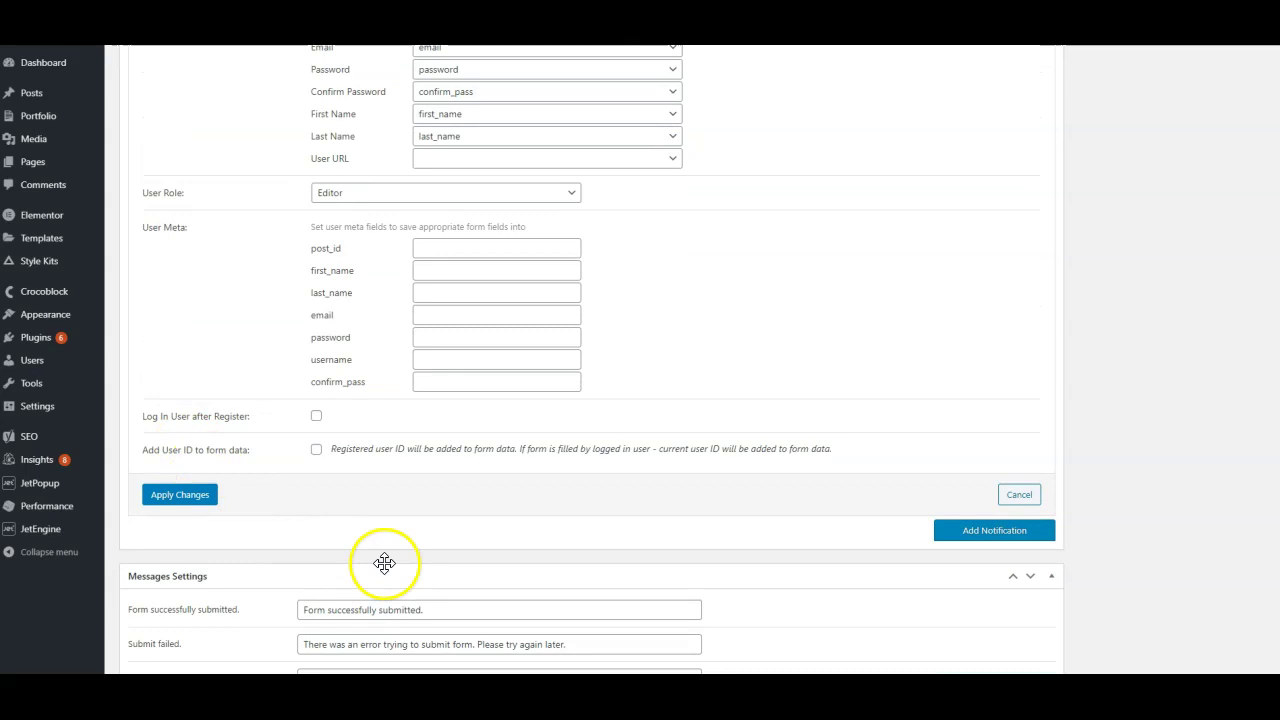
pyautogui.click(316, 450)
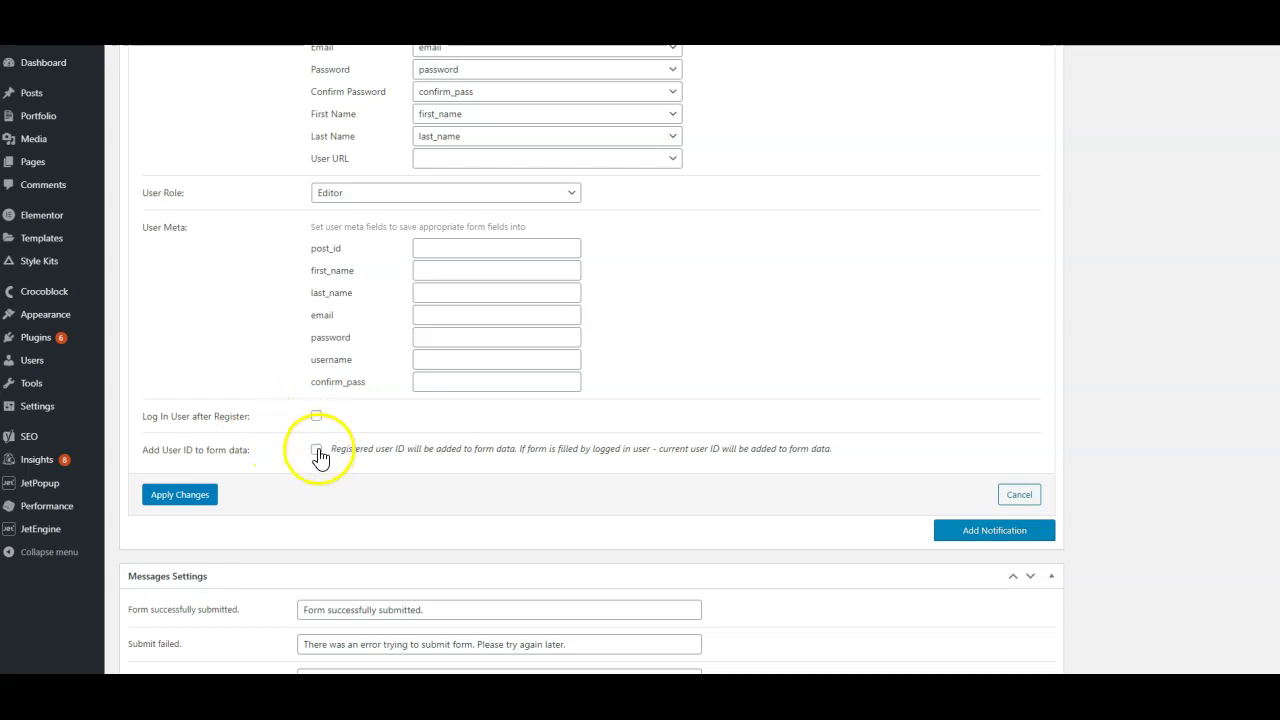
pyautogui.click(316, 416)
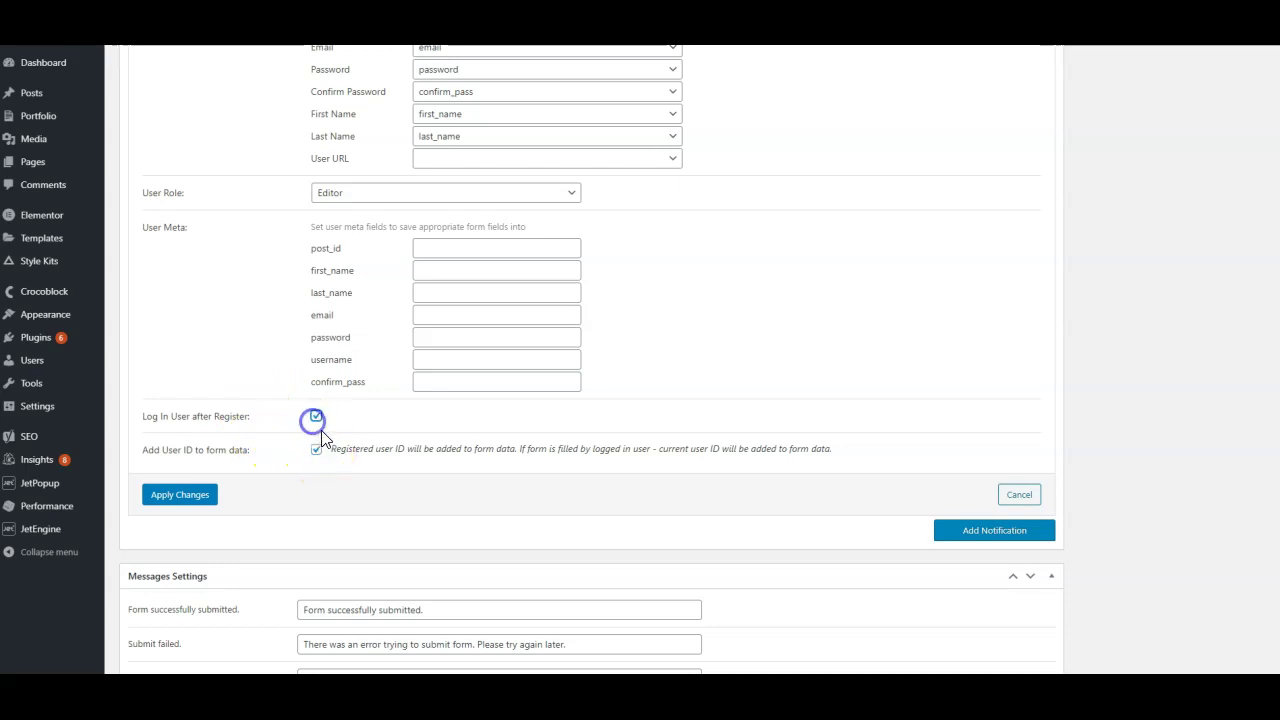
pyautogui.click(205, 497)
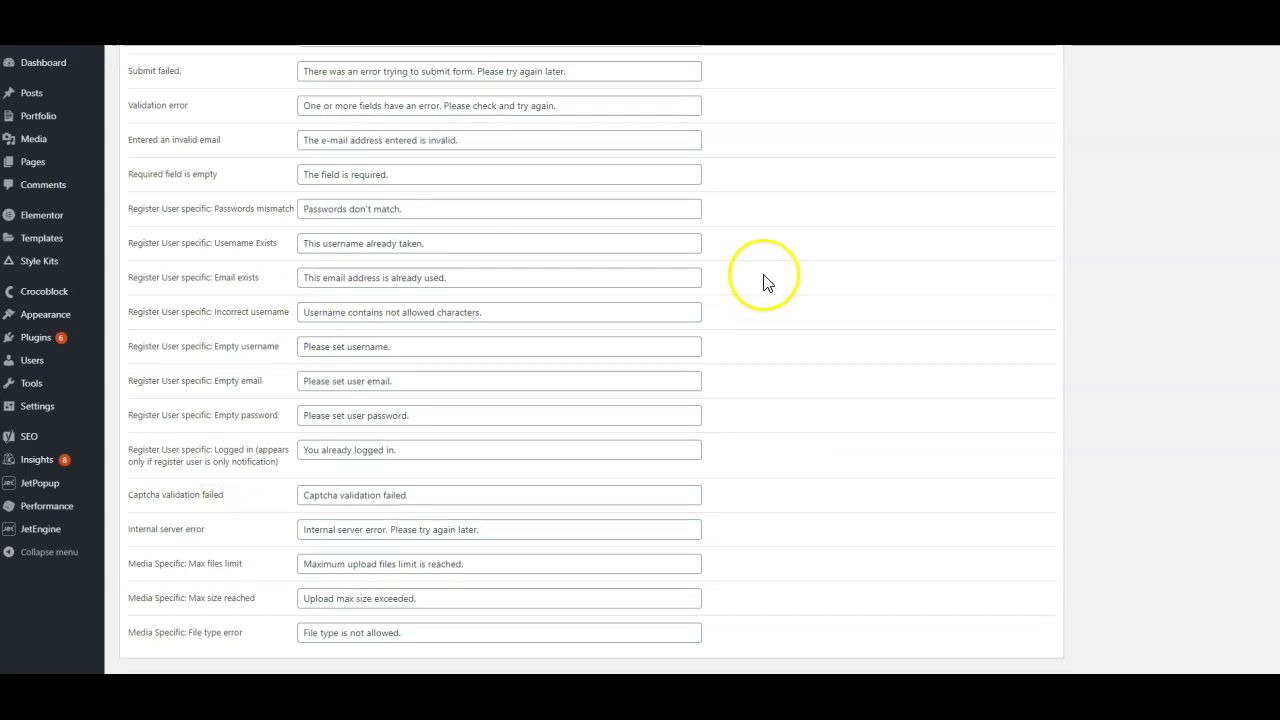
# Step: Review the form's Messages Settings, including the Register User specific messages for usernames, emails and passwords
pyautogui.scroll(3, 752, 300)
pyautogui.scroll(-5, 320, 380)
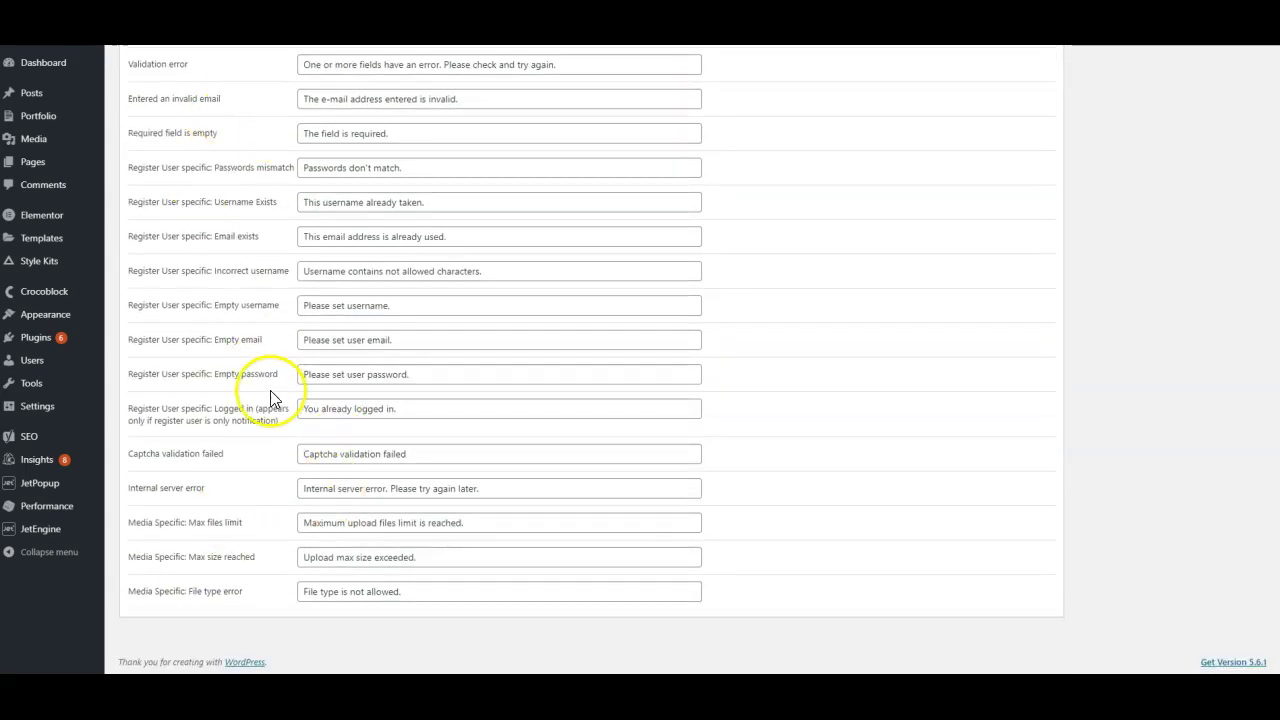
pyautogui.scroll(3, 257, 537)
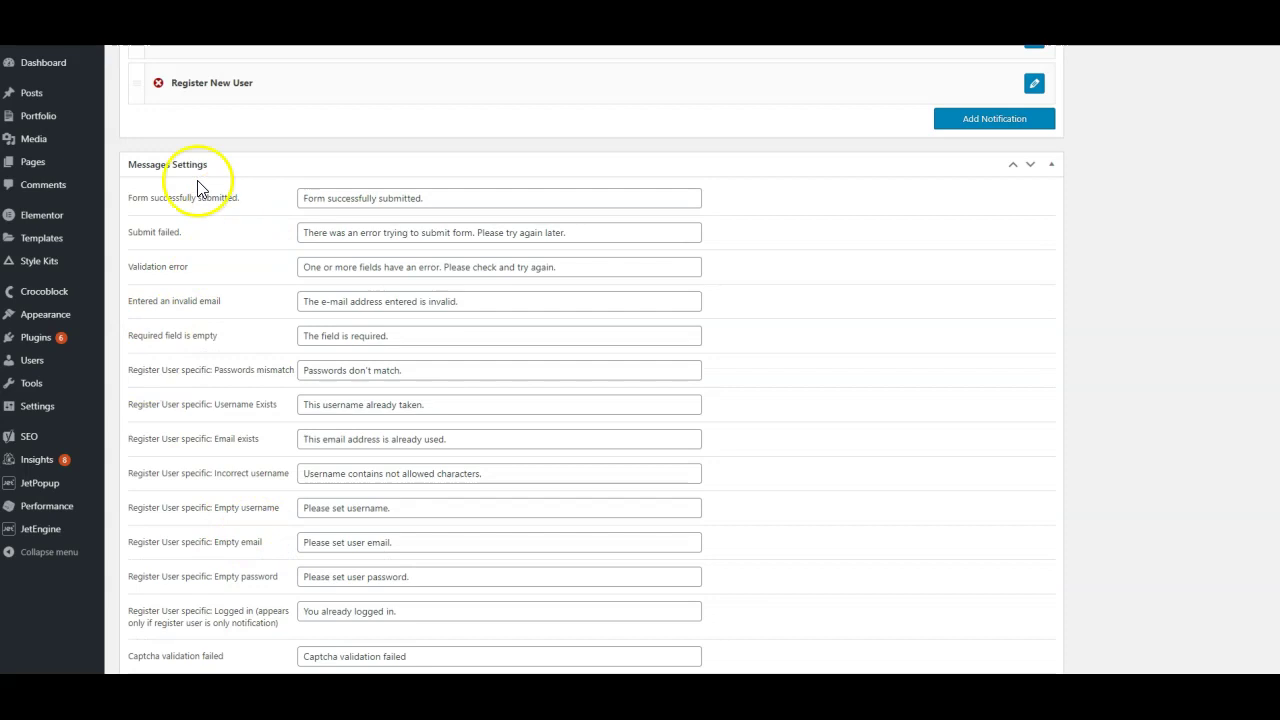
pyautogui.scroll(-2, 246, 366)
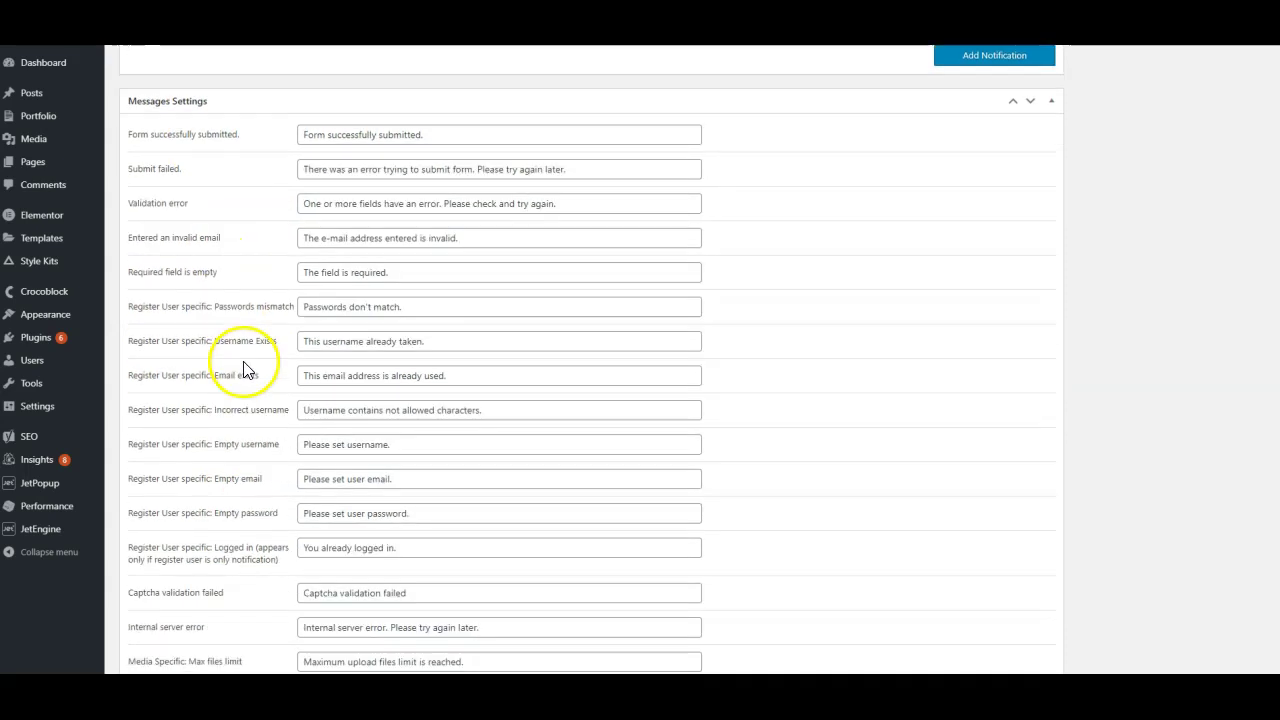
pyautogui.click(420, 442)
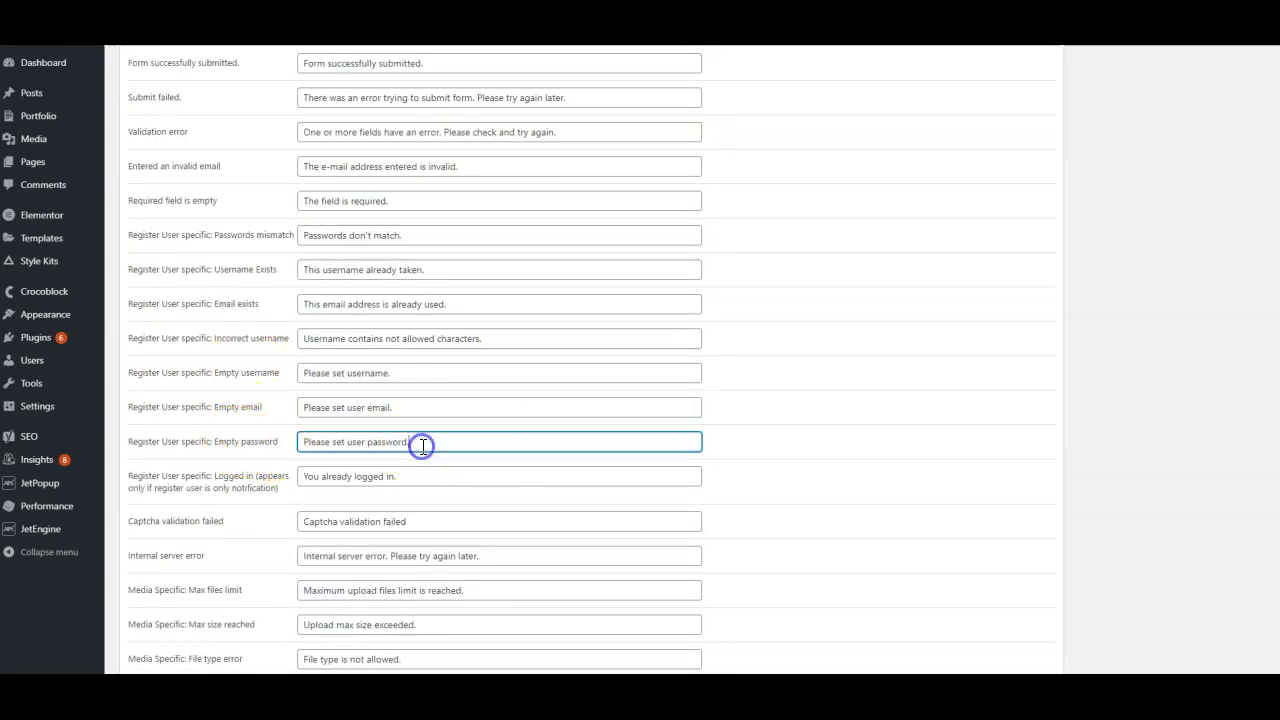
pyautogui.scroll(2, 235, 495)
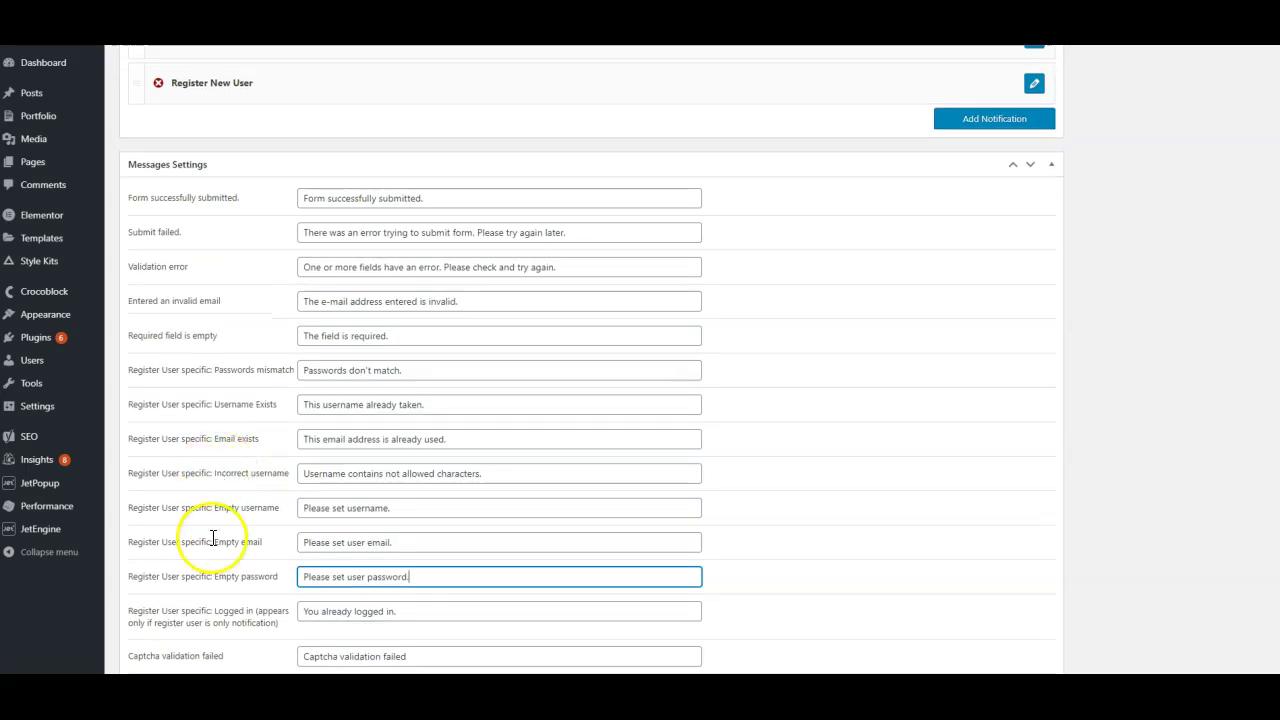
# Step: Check the Register User specific message for mismatched passwords in the form's Messages Settings
pyautogui.scroll(1, 206, 500)
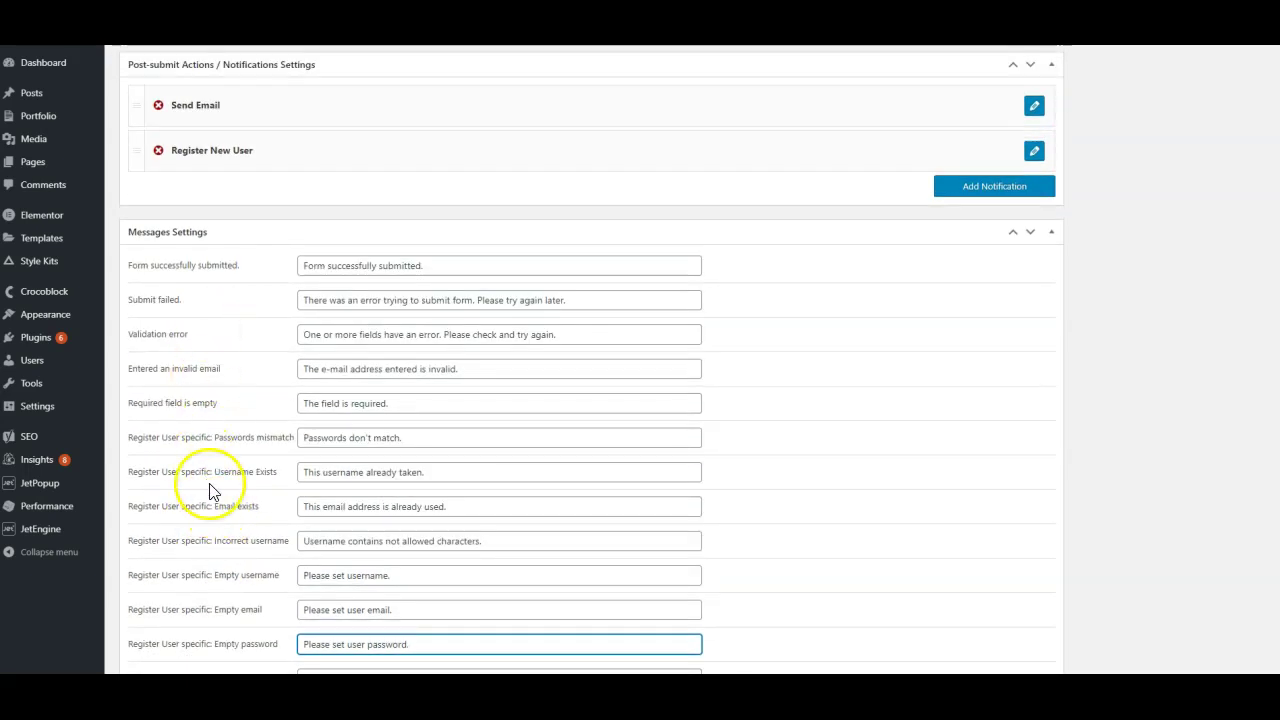
pyautogui.moveTo(443, 437); pyautogui.dragTo(318, 440)
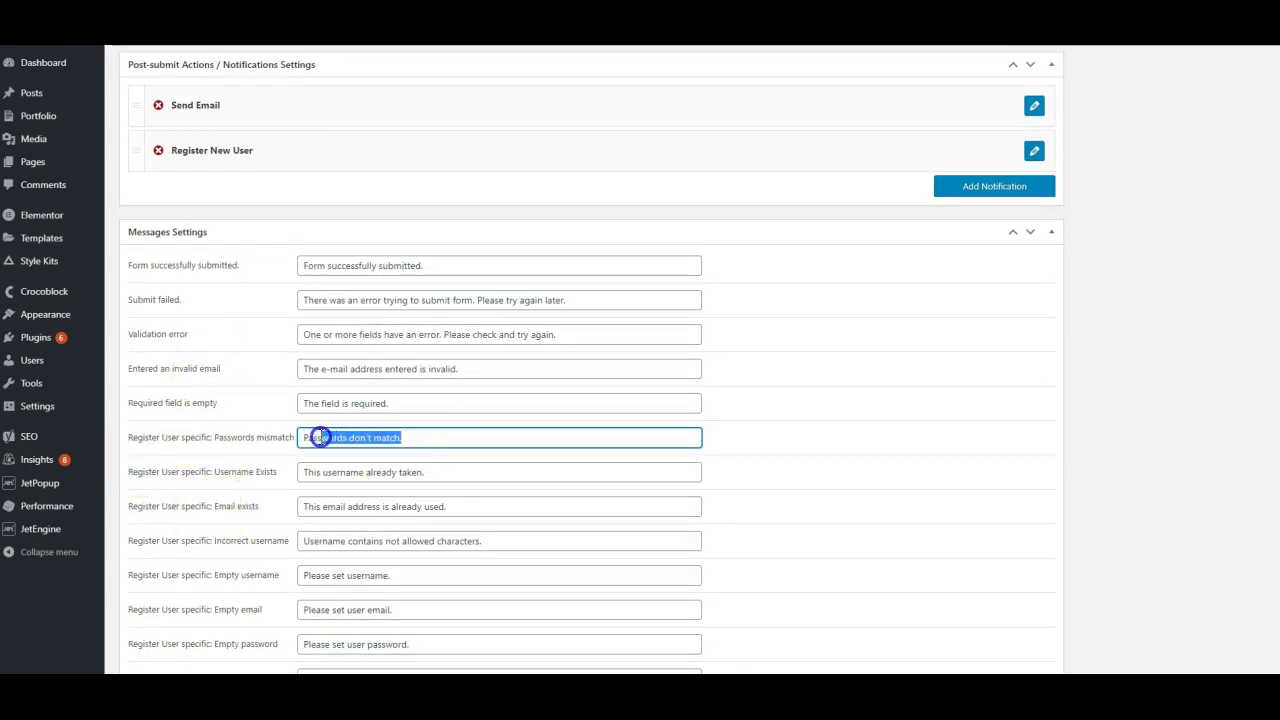
pyautogui.click(300, 442)
# Step: Set the Field Type of the confirm_pass field to Password and apply the field changes
pyautogui.scroll(7, 240, 415)
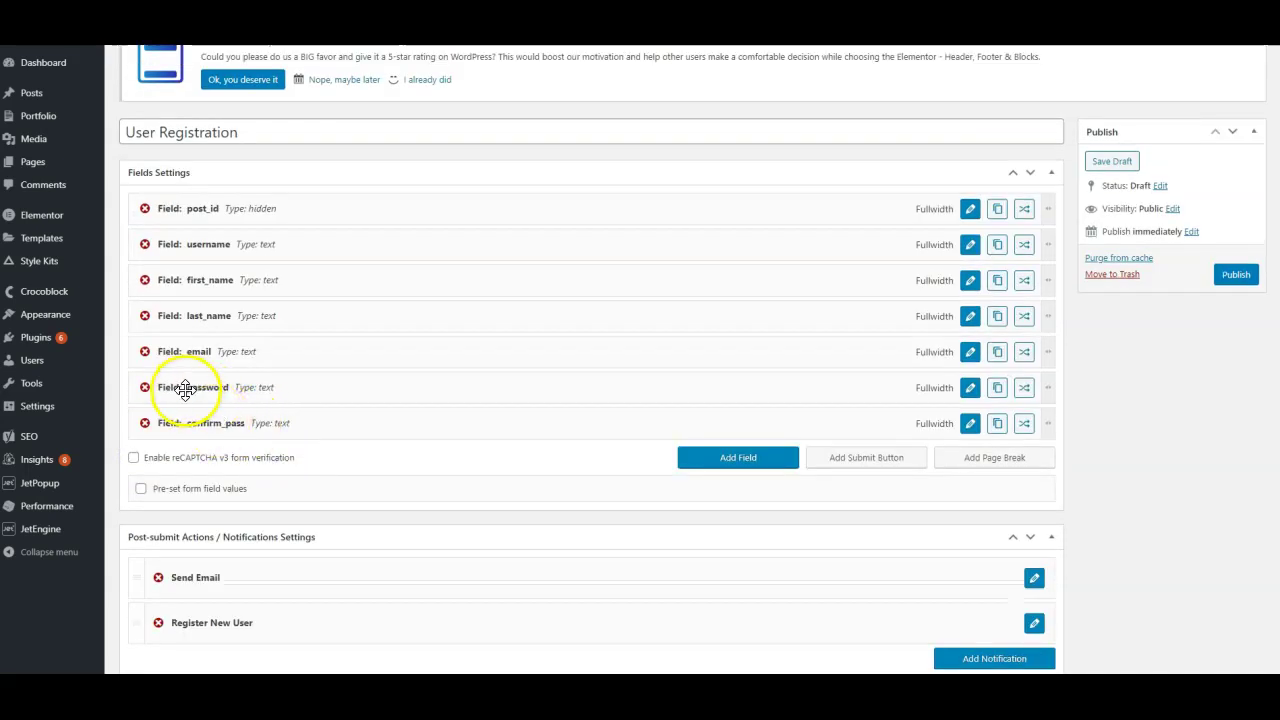
pyautogui.click(970, 424)
pyautogui.click(408, 292)
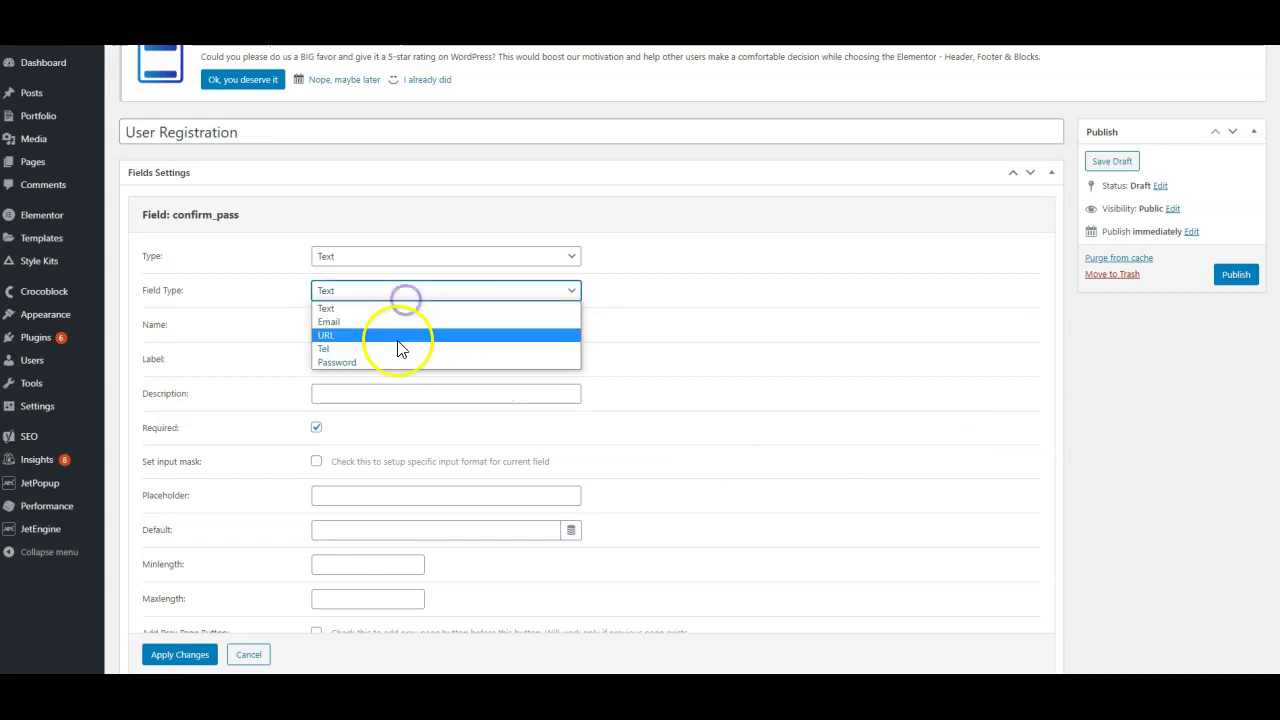
pyautogui.click(397, 362)
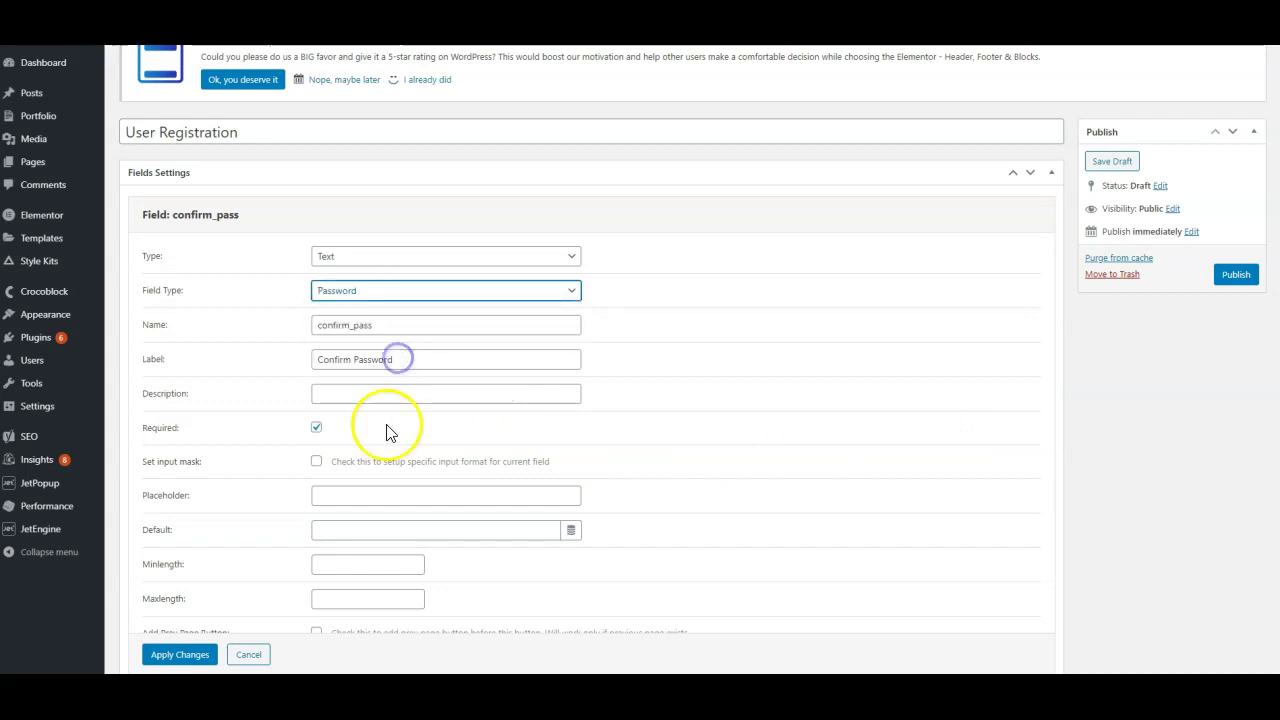
pyautogui.click(205, 655)
pyautogui.scroll(-1, 285, 620)
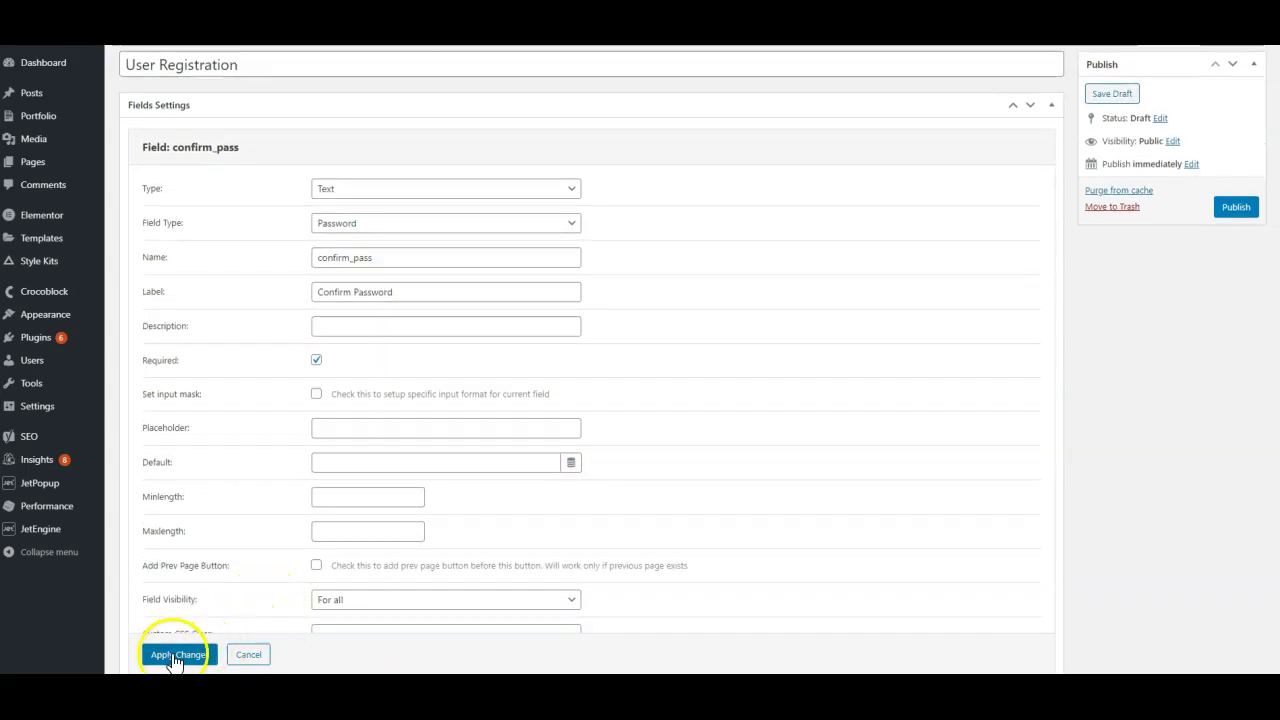
pyautogui.scroll(-2, 191, 586)
pyautogui.click(180, 543)
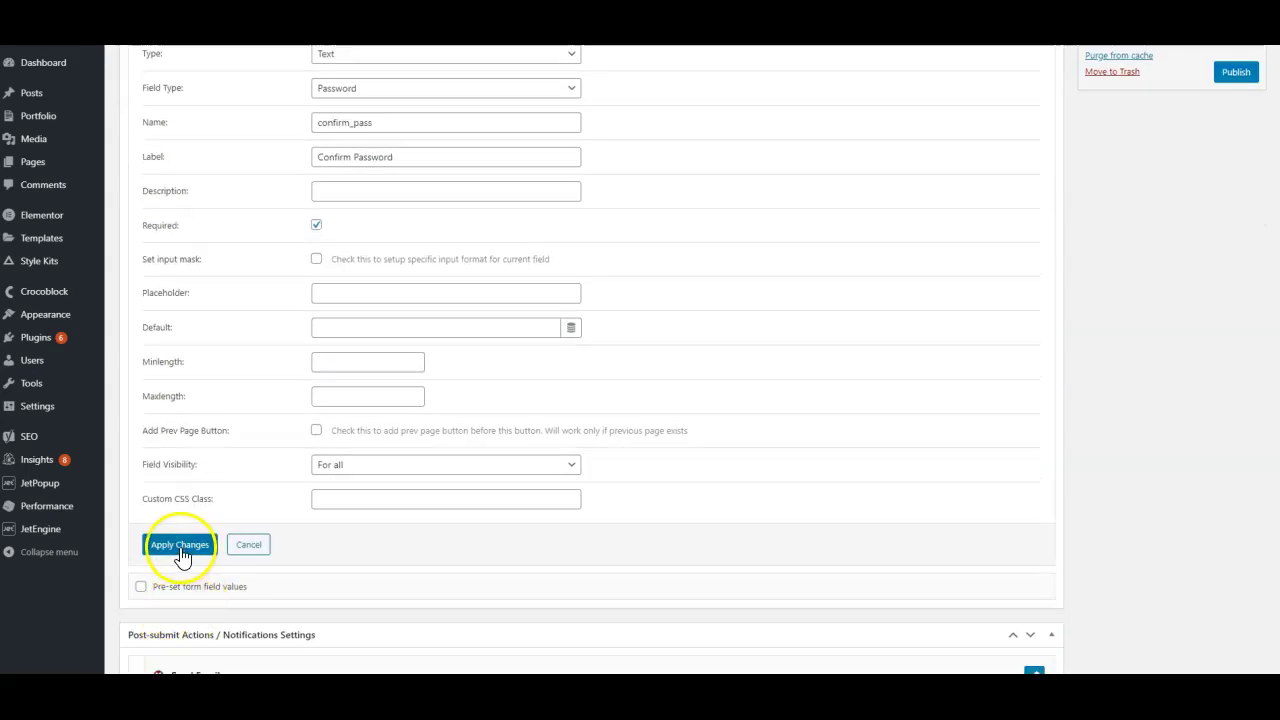
# Step: Review the form's field list, post-submit notifications and Messages Settings from start to end
pyautogui.scroll(3, 167, 346)
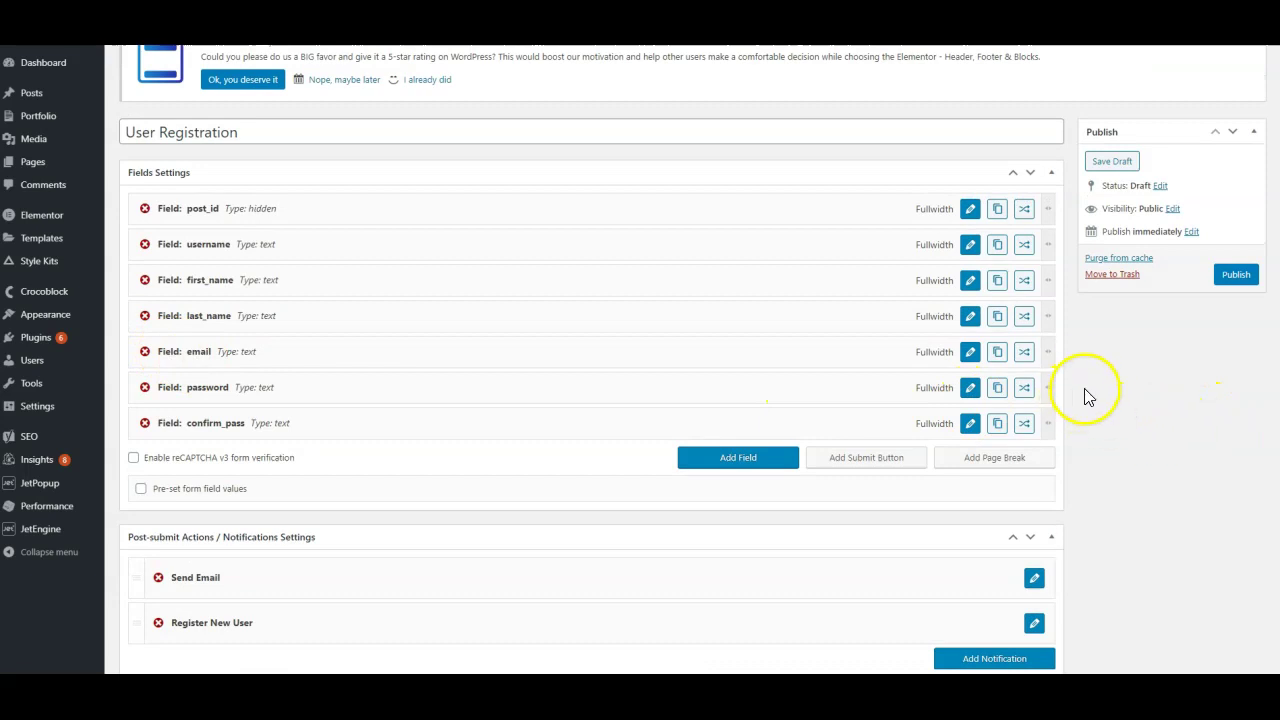
pyautogui.scroll(-6, 1080, 382)
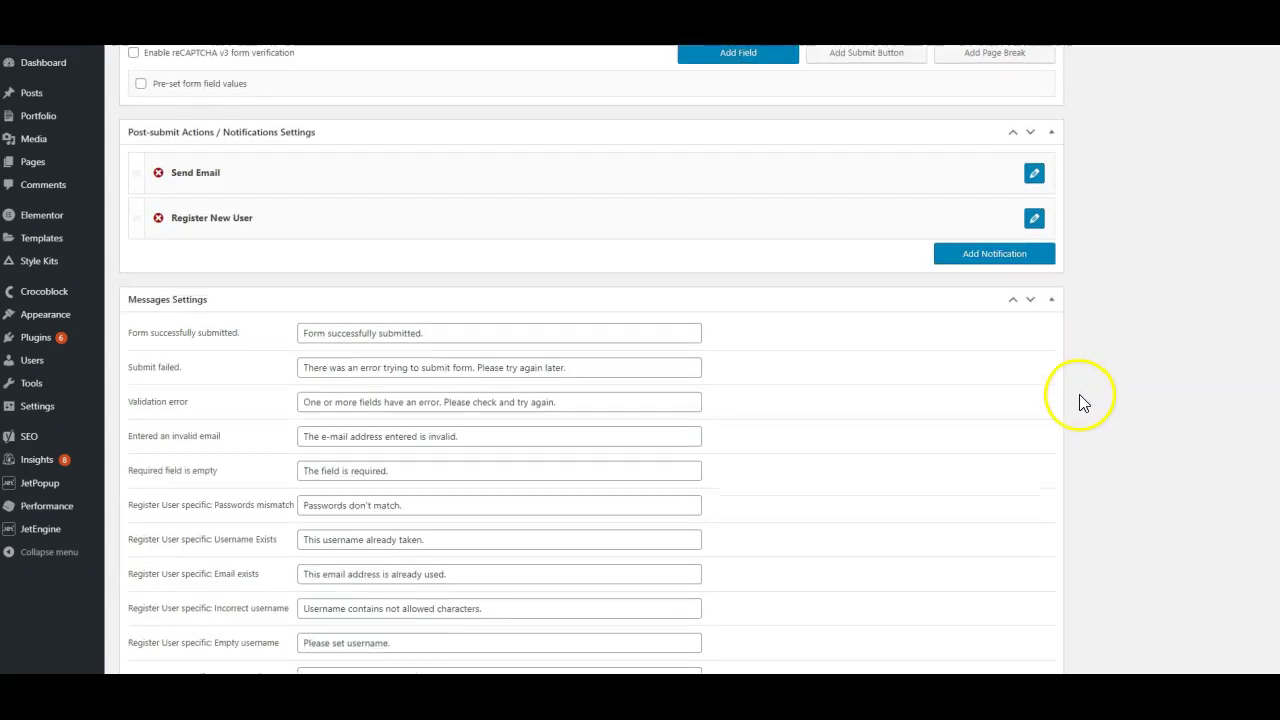
pyautogui.scroll(-2, 1091, 430)
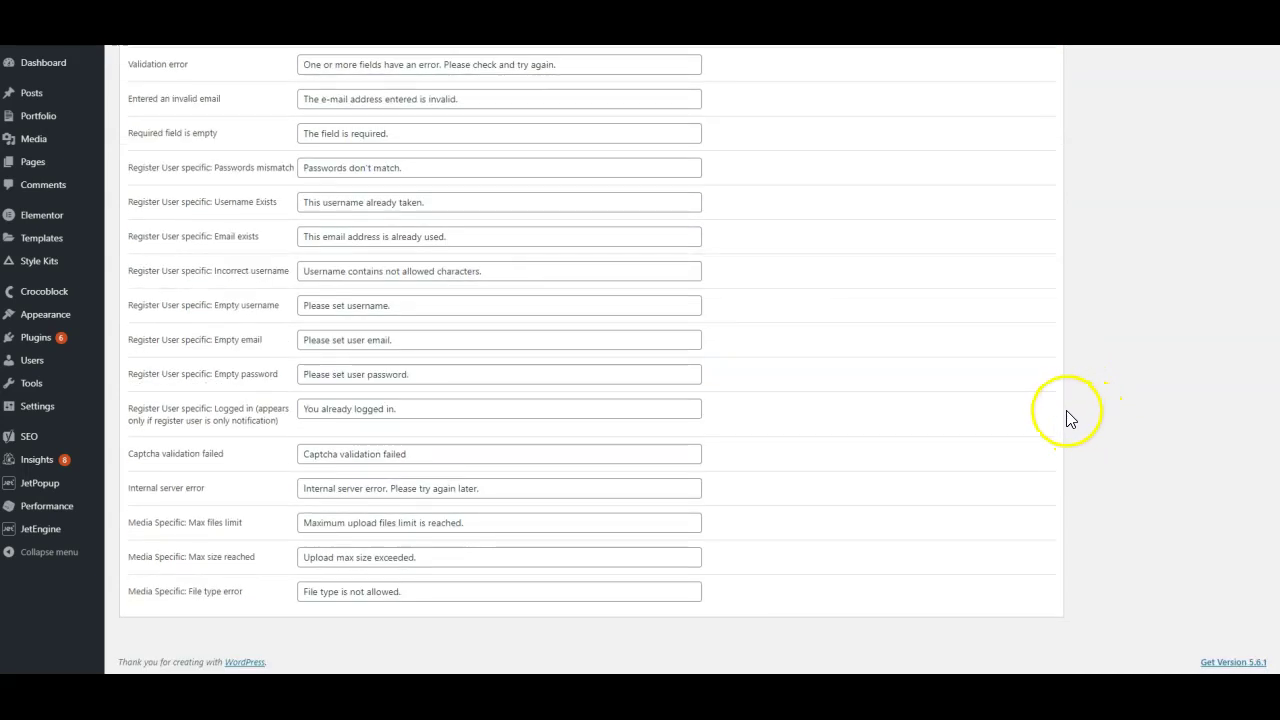
pyautogui.scroll(3, 1070, 415)
pyautogui.scroll(1, 1078, 420)
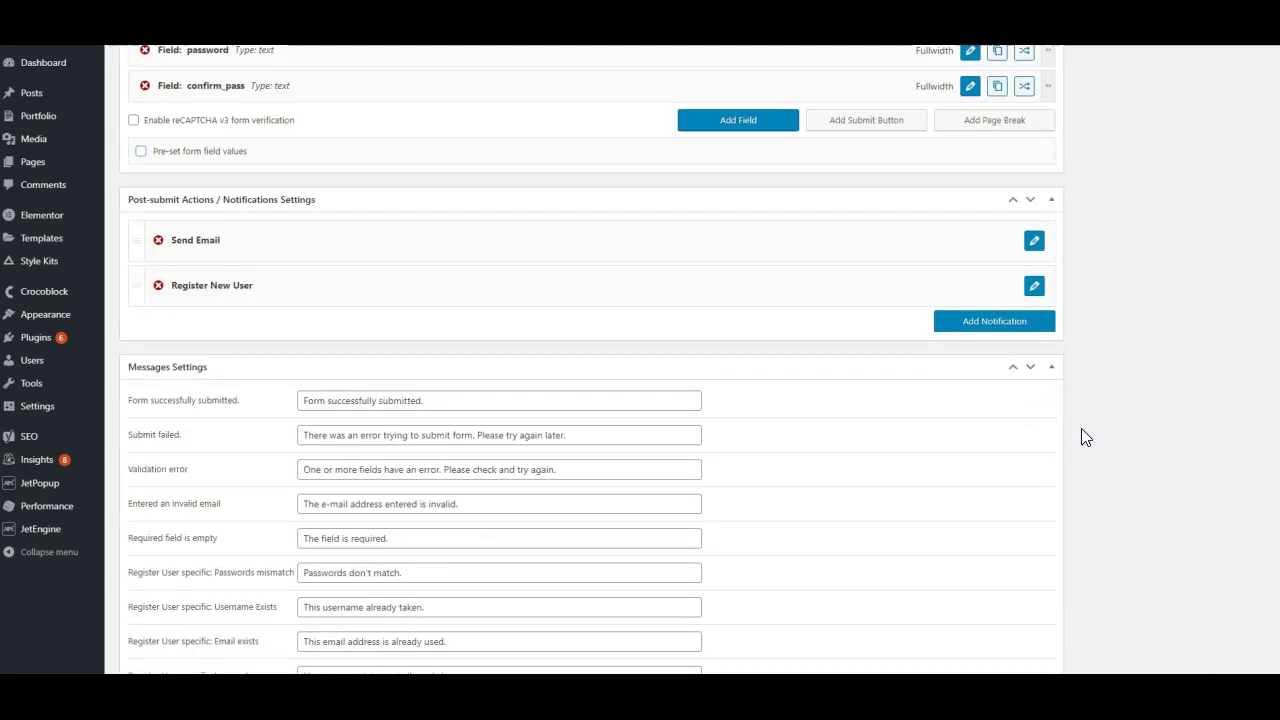
pyautogui.scroll(2, 1082, 426)
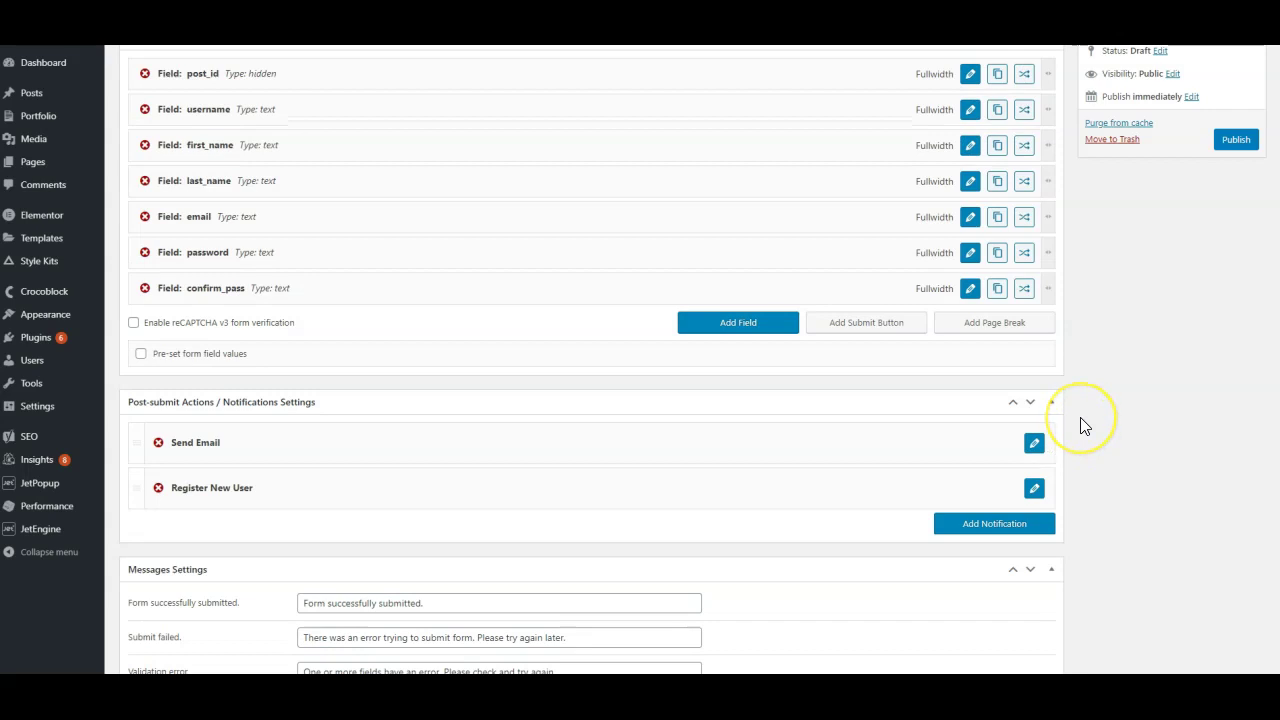